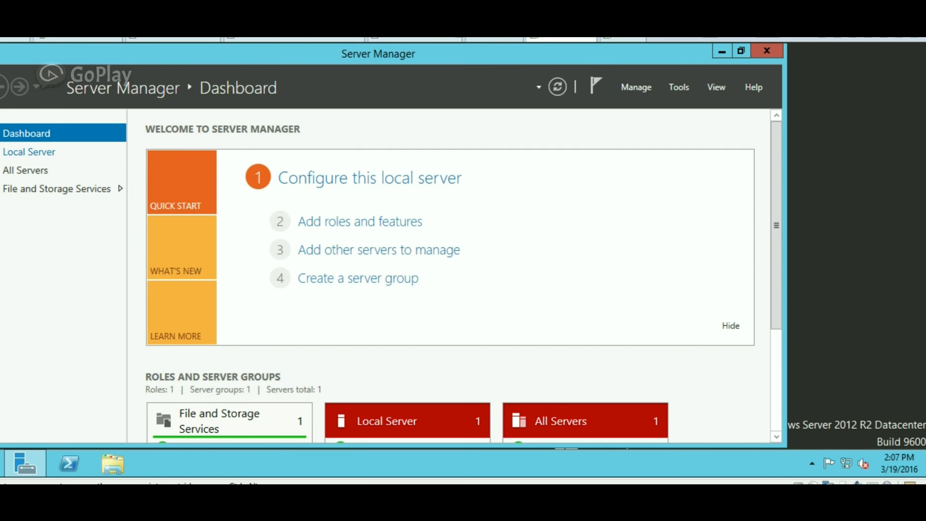
Rename the computer to vCenterServer, try joining domain aks.com, and dismiss the unreachable-controller error.
click(29, 152)
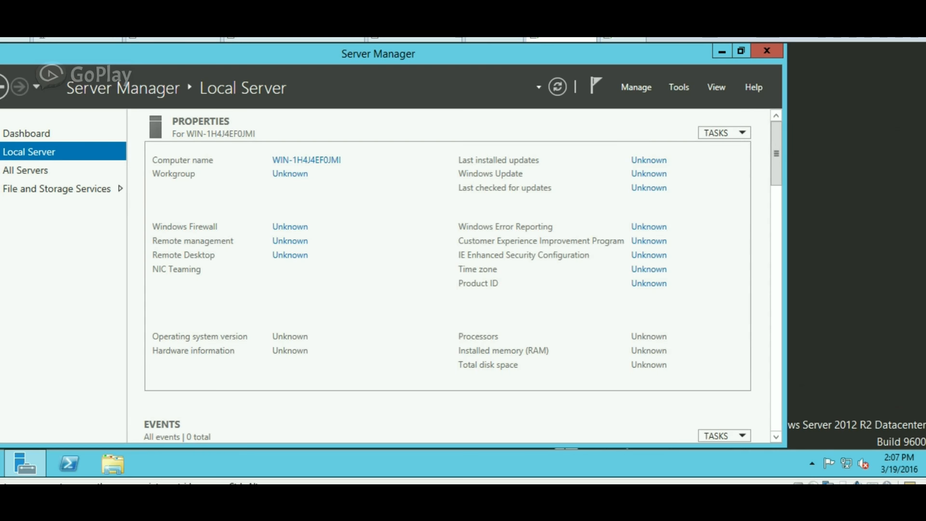
click(306, 159)
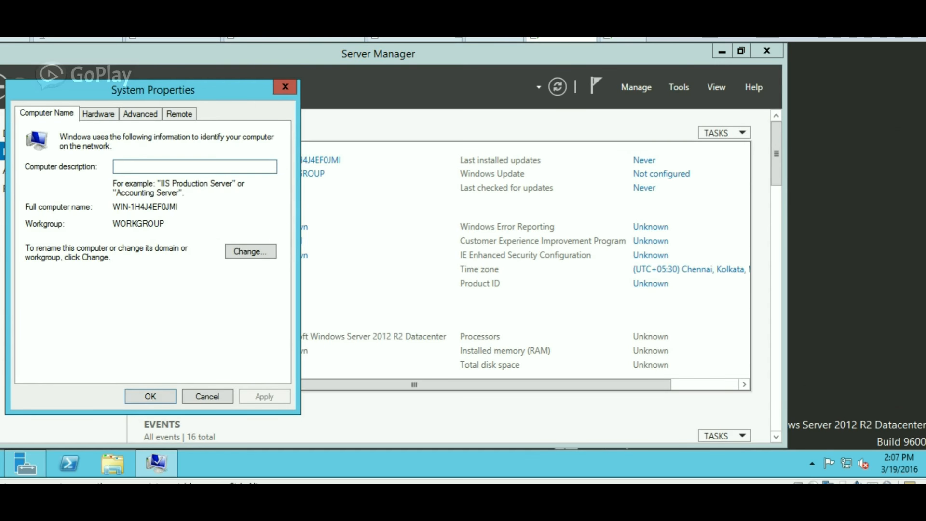
click(250, 251)
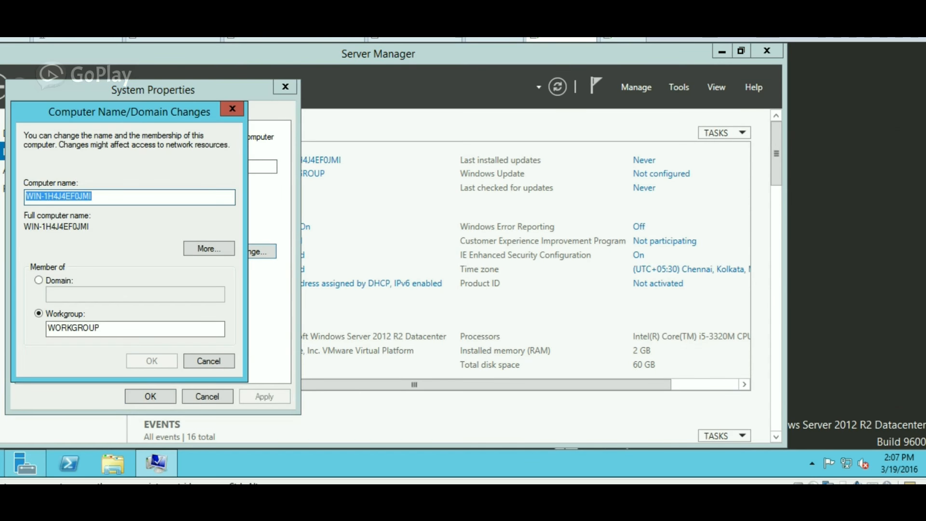
text(vCen)
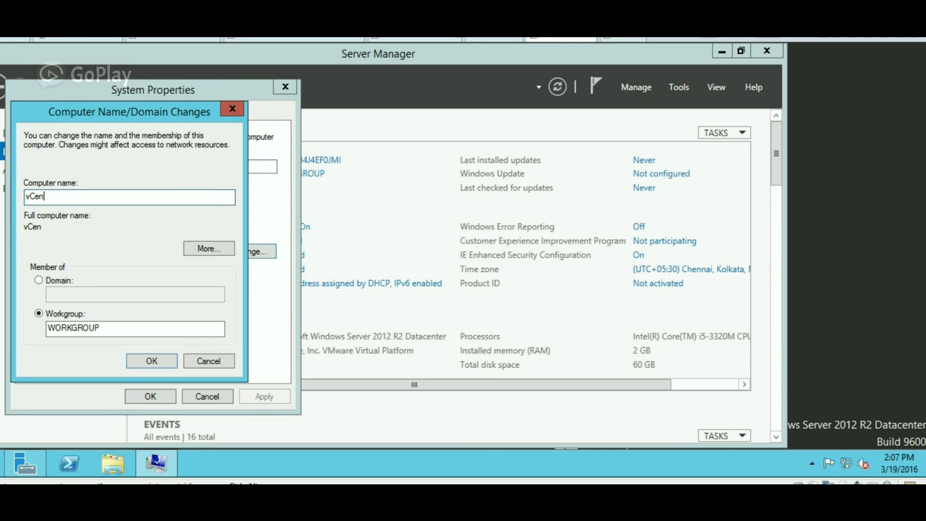
text(terServer)
click(39, 280)
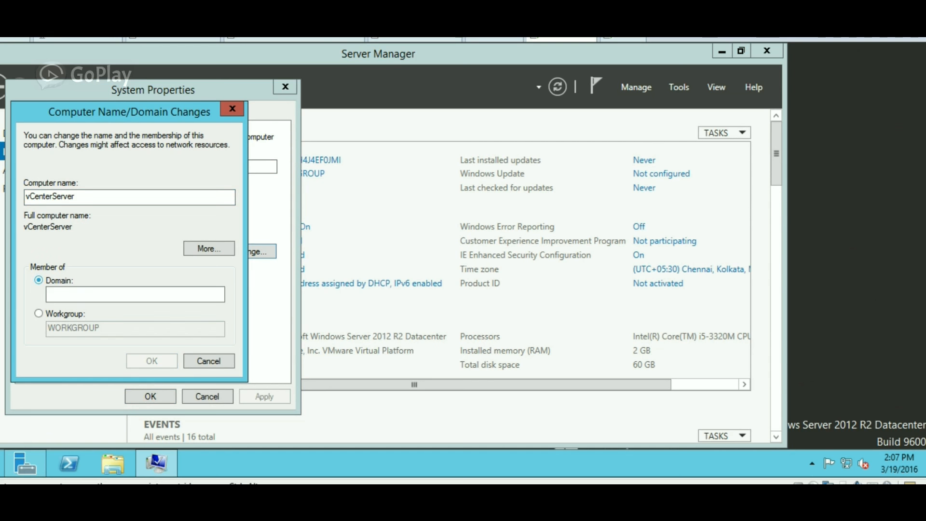
text(aks.com)
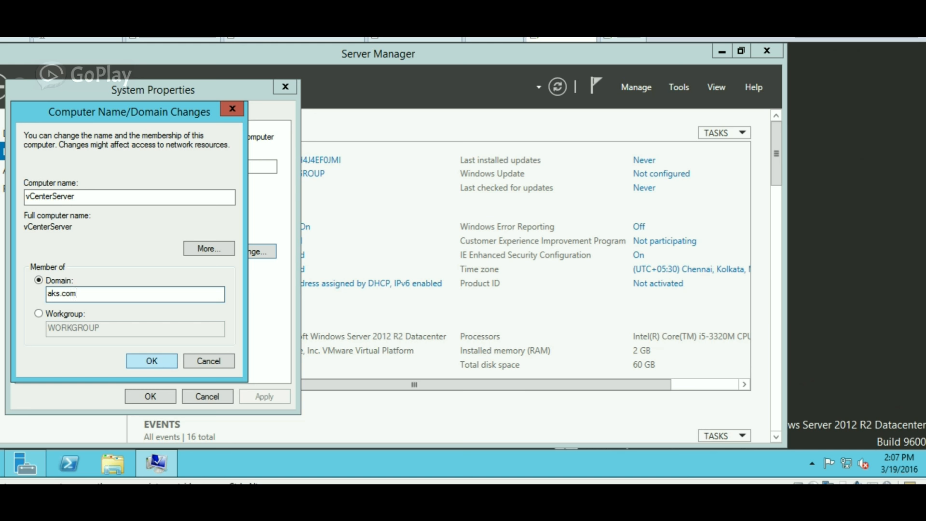
key(Tab)
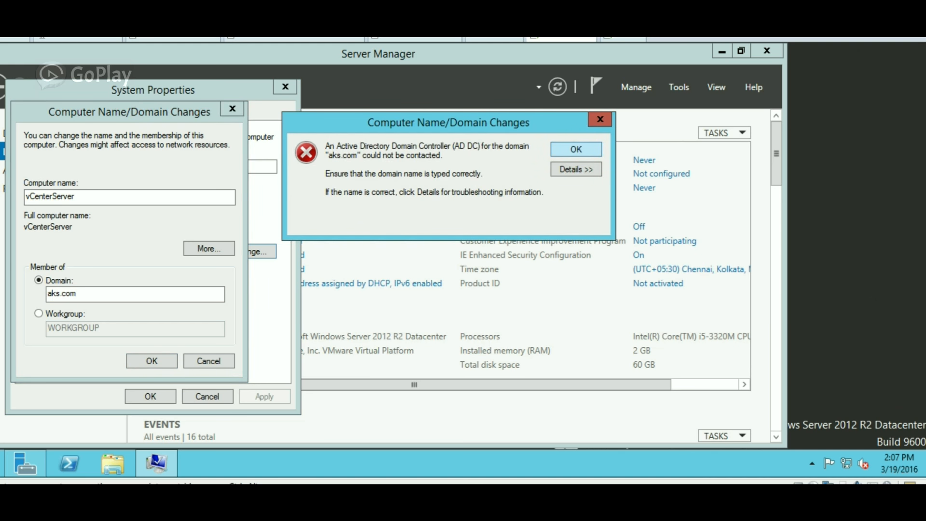
key(Return)
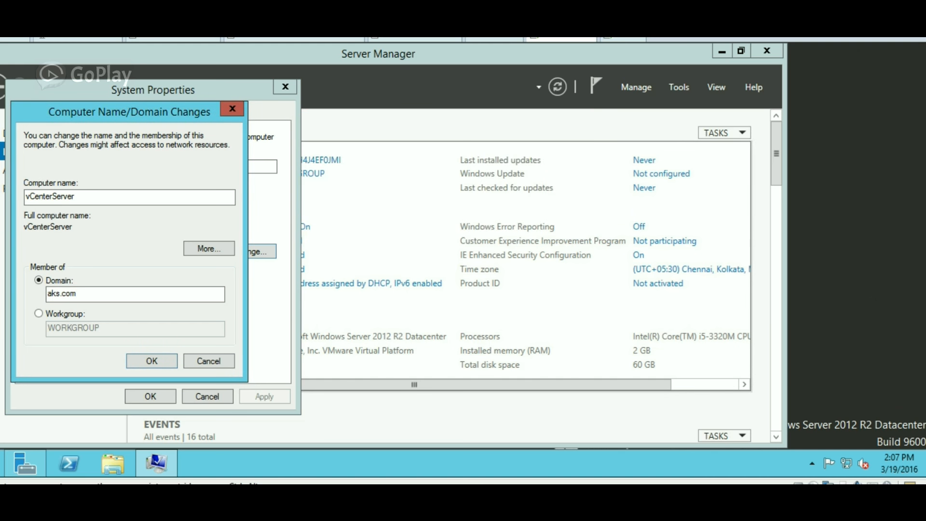
Add a second network adapter on custom VMnet9 (Host-only) to the Server 2012 VM and save.
right_click(559, 36)
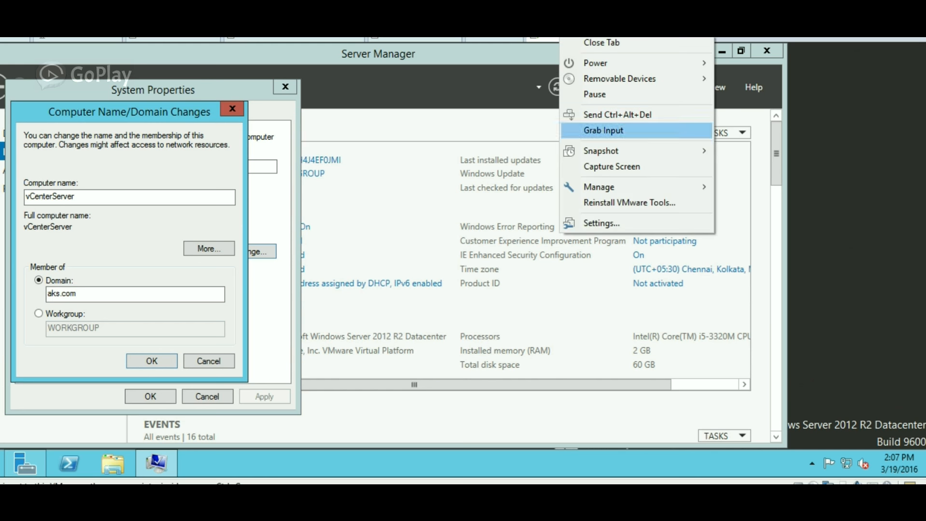
click(601, 223)
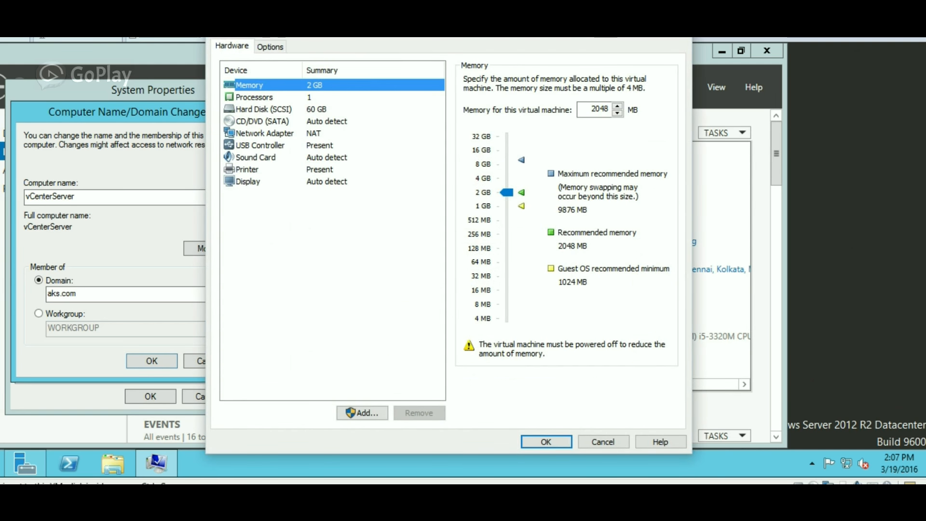
click(265, 133)
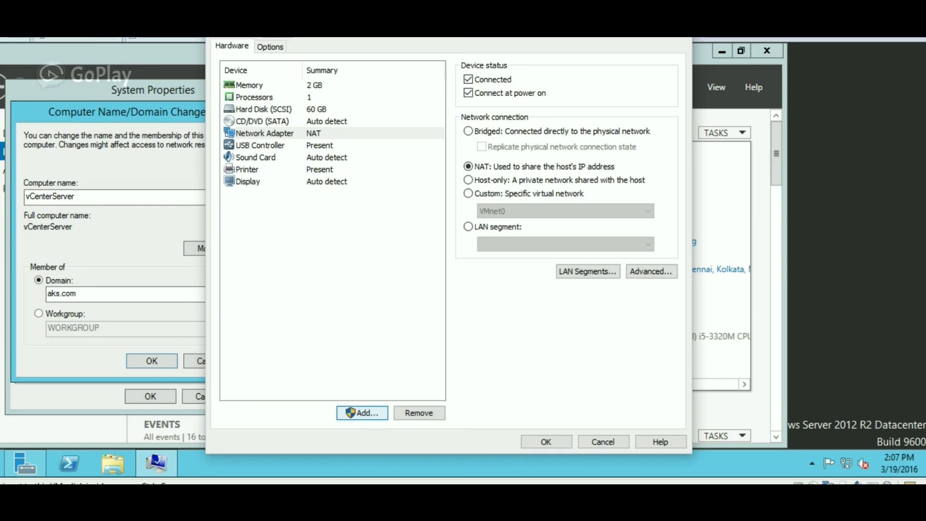
click(357, 412)
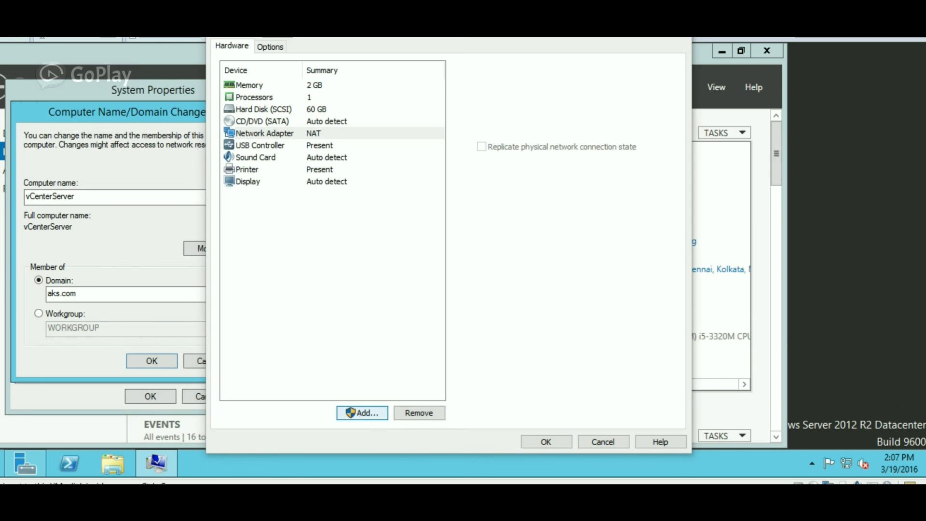
click(355, 226)
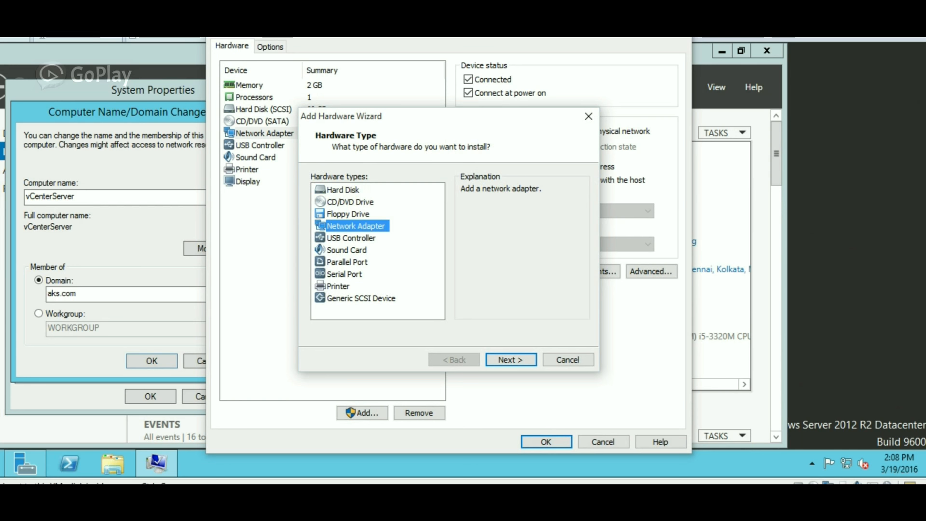
click(511, 360)
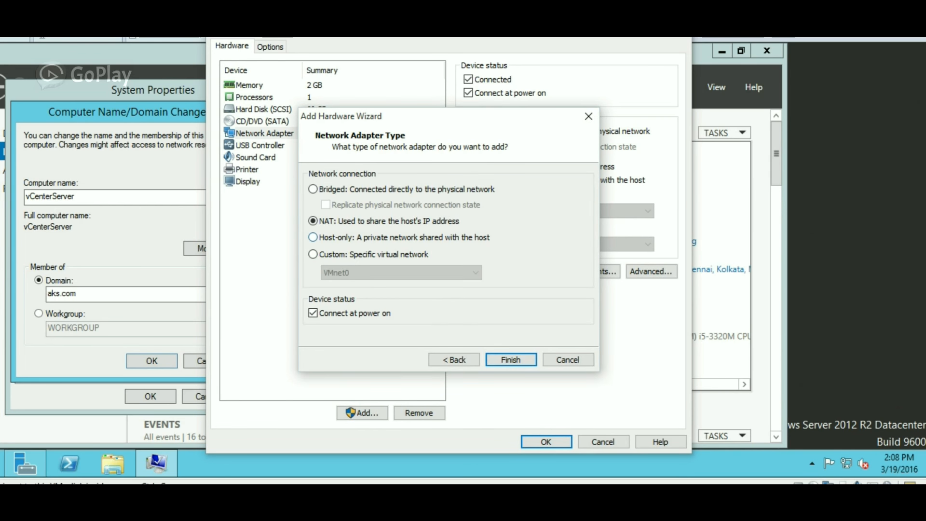
click(313, 254)
click(400, 272)
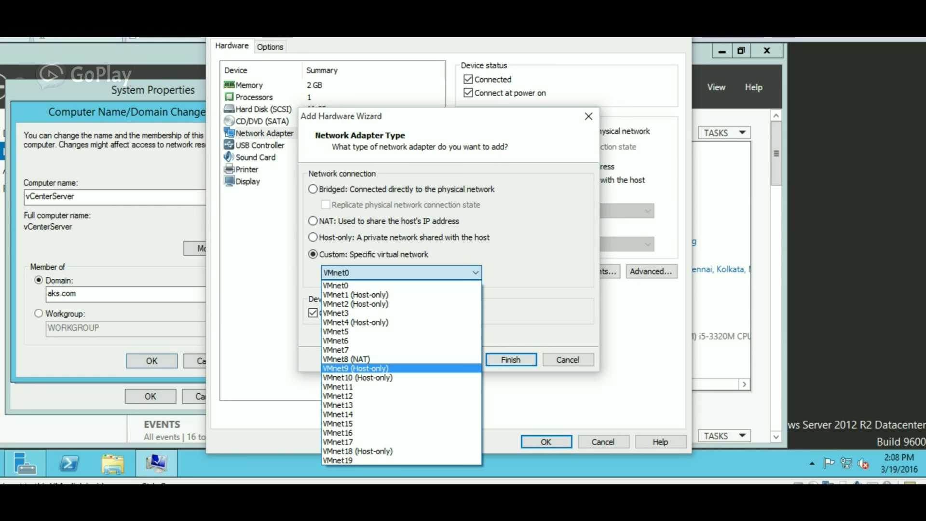
click(355, 368)
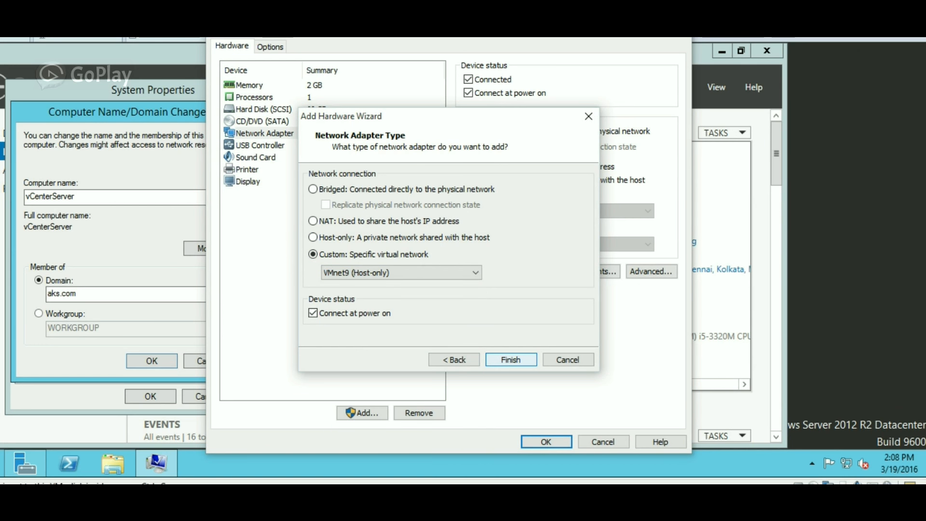
key(Return)
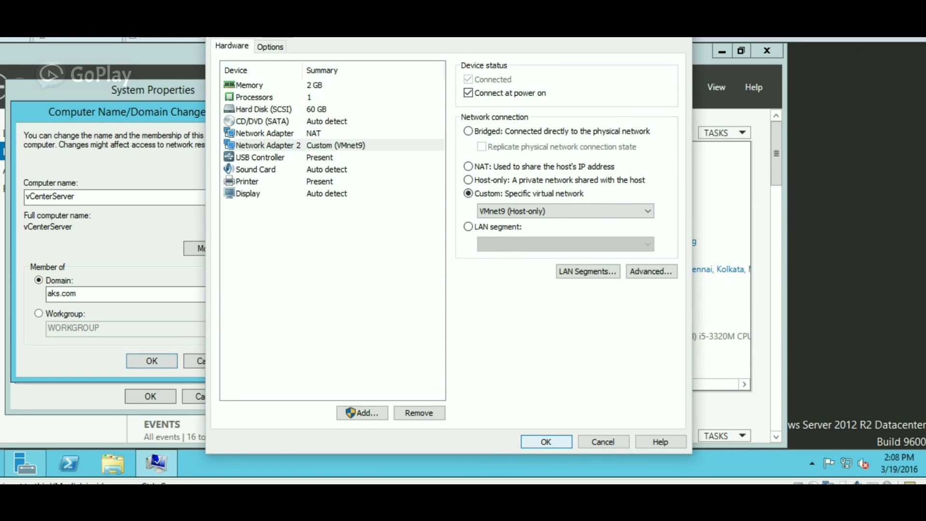
key(Return)
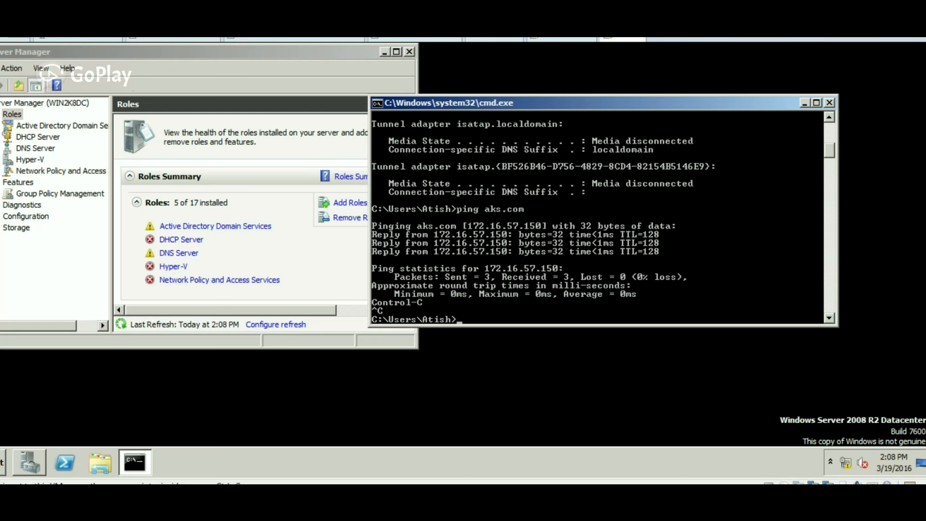
Verify the domain controller VM's Network Adapter 2 is on VMnet9, then return to the Server 2012 VM.
right_click(620, 37)
click(663, 219)
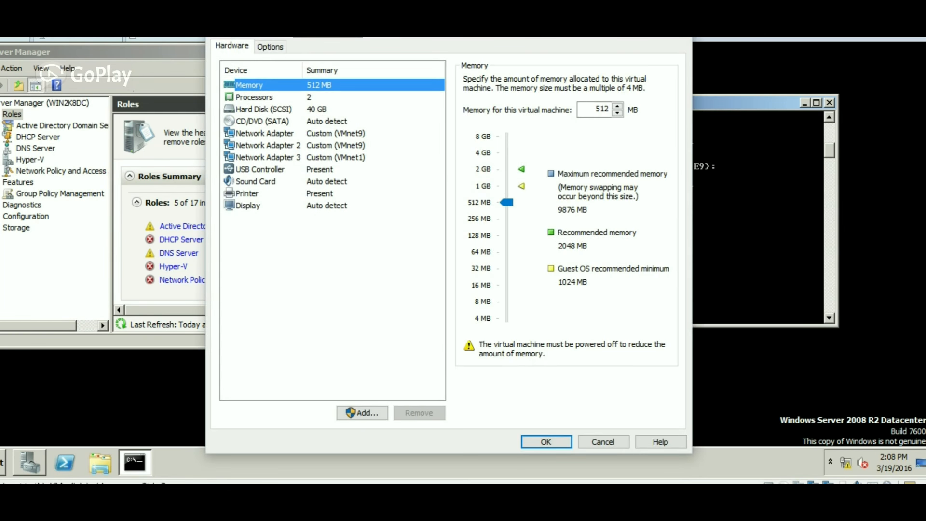
click(269, 146)
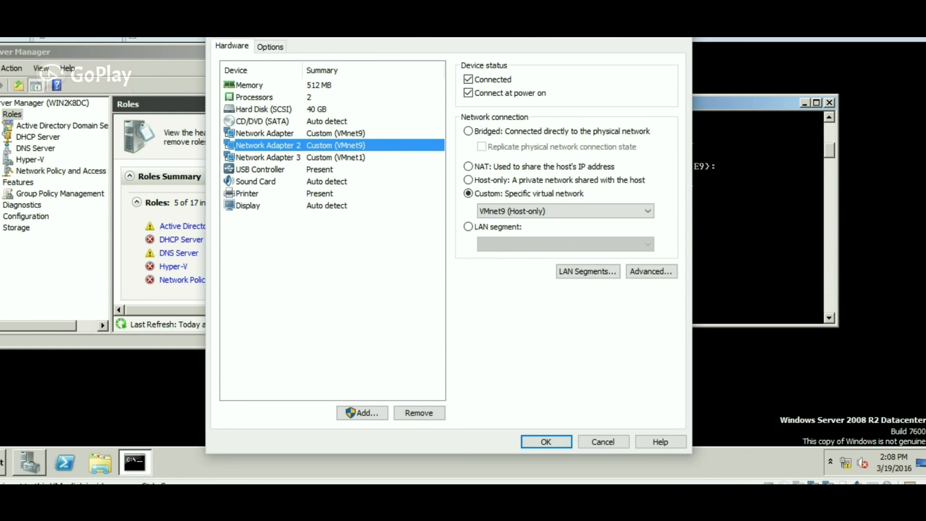
click(603, 442)
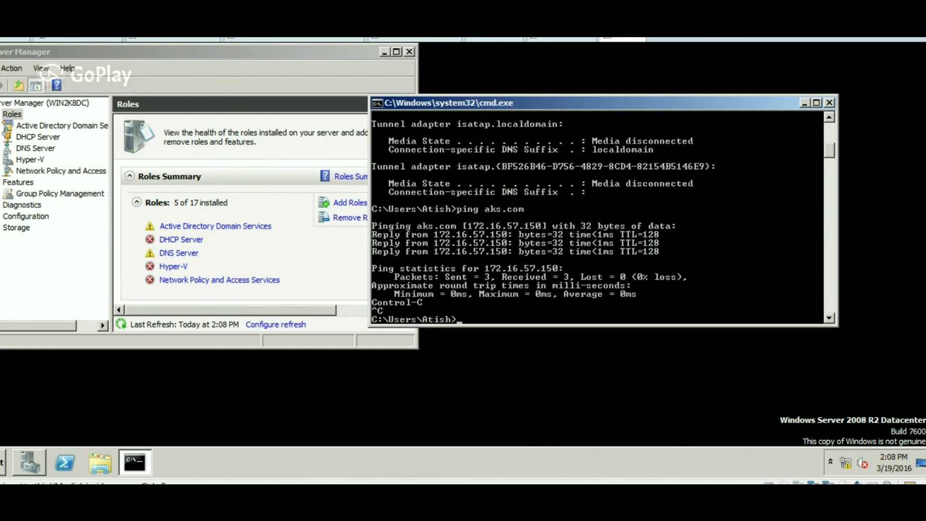
click(562, 39)
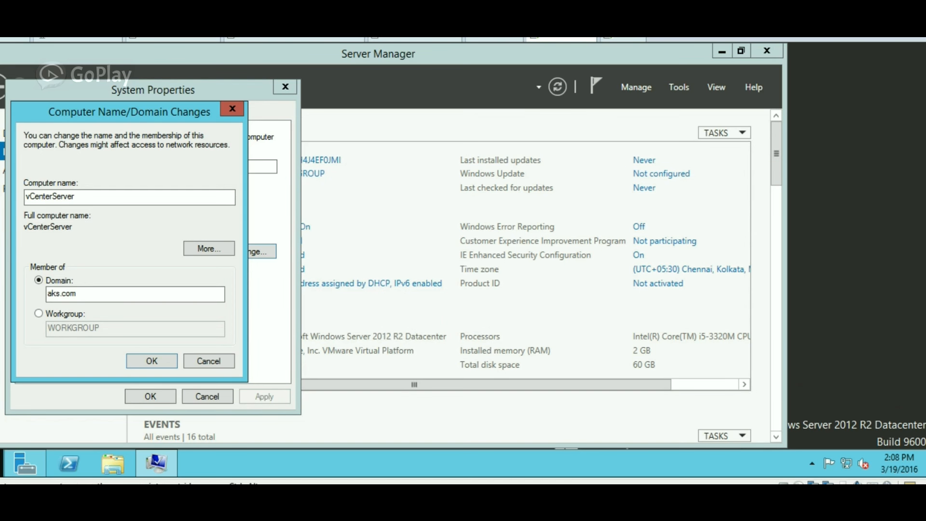
Open a Command Prompt and list the server's IP configuration with ipconfig.
right_click(1, 463)
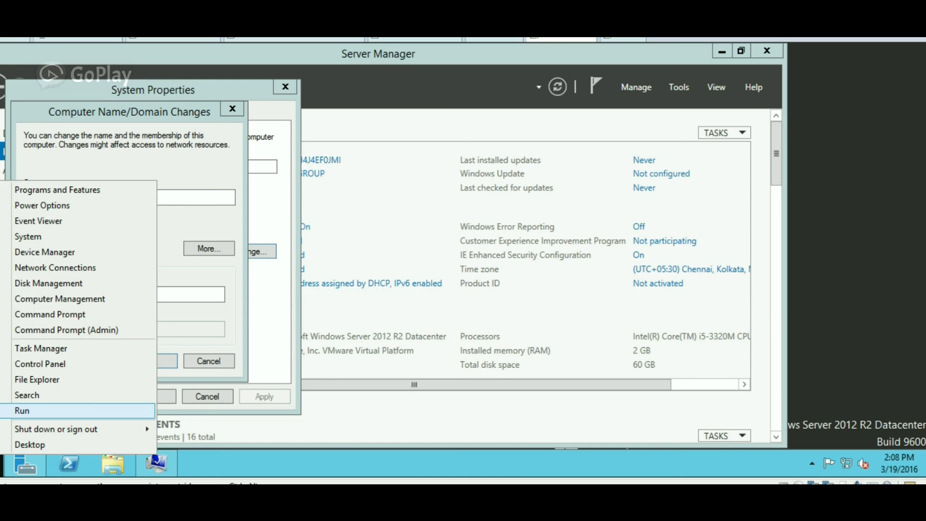
key(Return)
text(cmd)
key(Return)
text(ip)
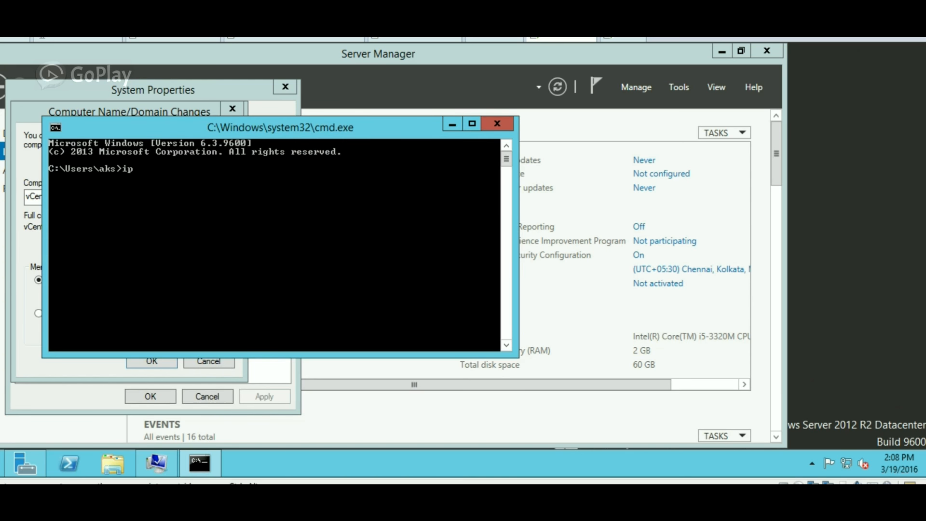
text(config)
key(Return)
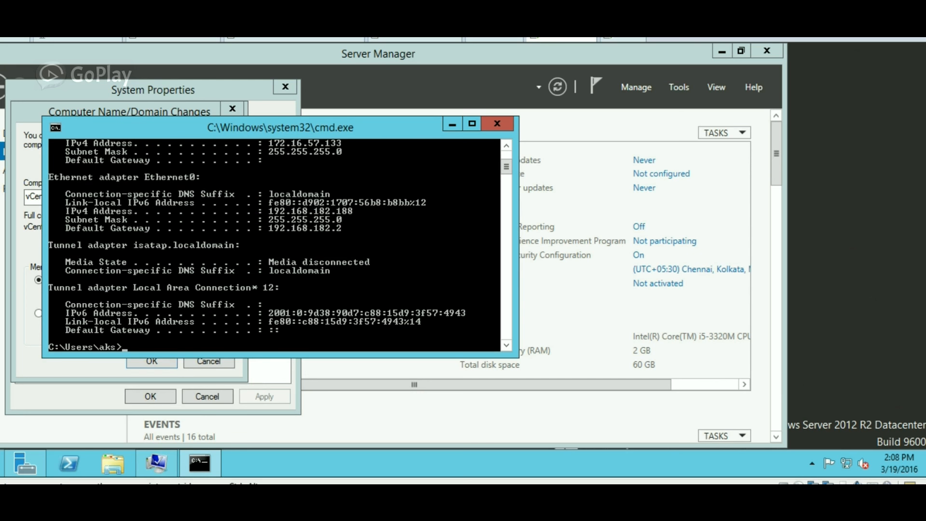
scroll(274, 245, up, 3)
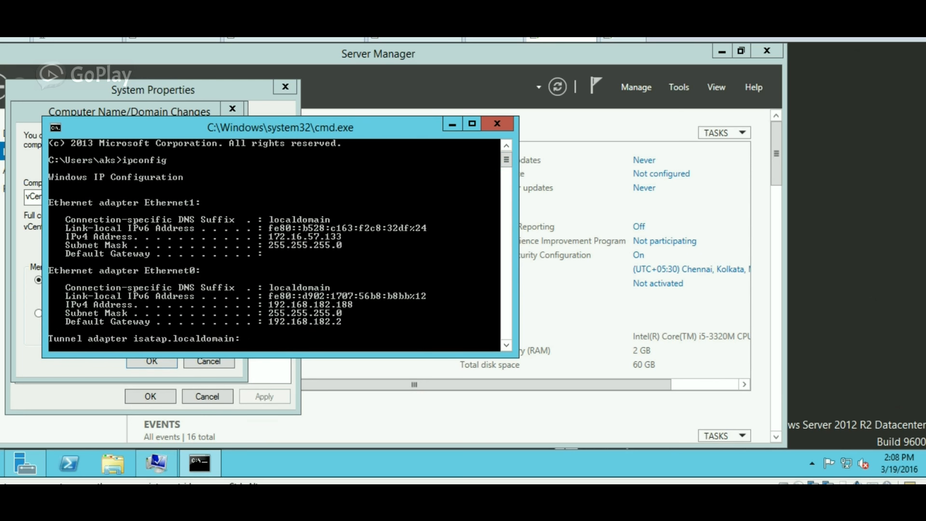
Ping aks.com to test name resolution, briefly checking the domain settings dialog.
drag(344, 127, 719, 104)
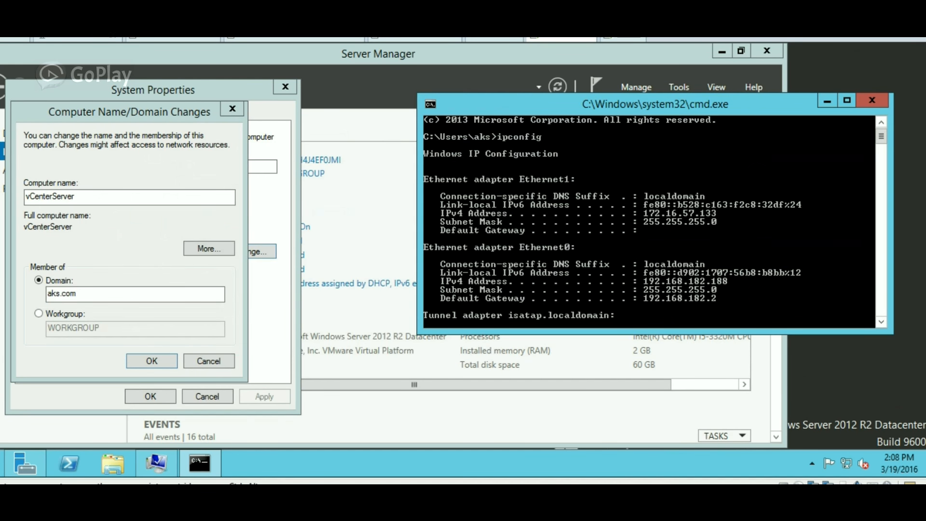
text(ping aks.com)
key(Return)
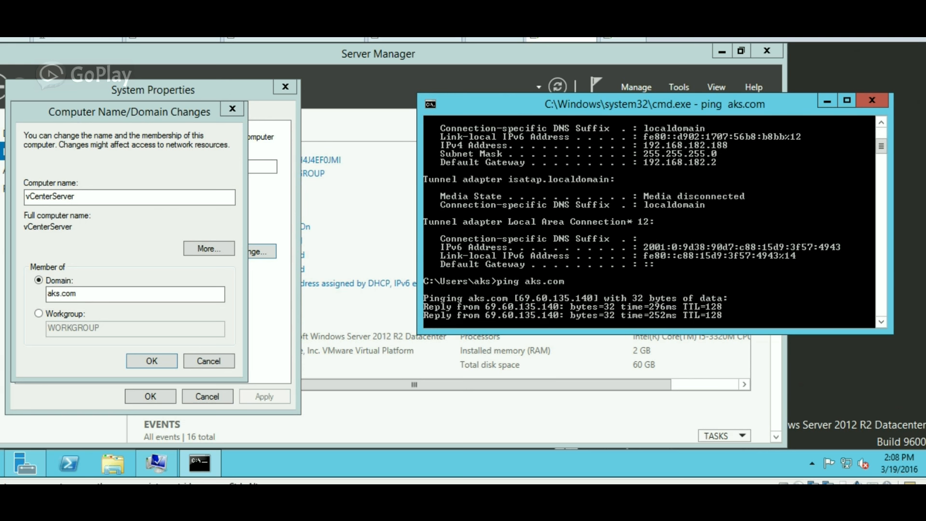
text(c)
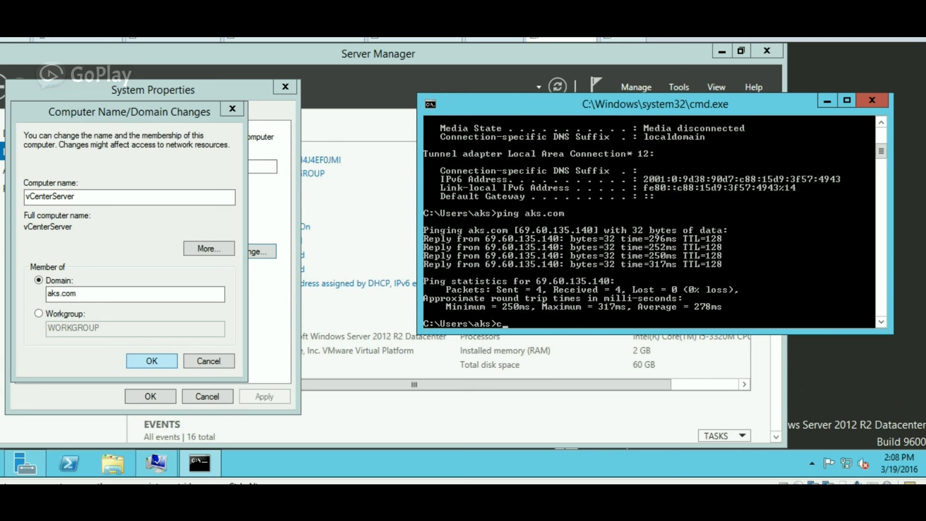
key(alt+Tab)
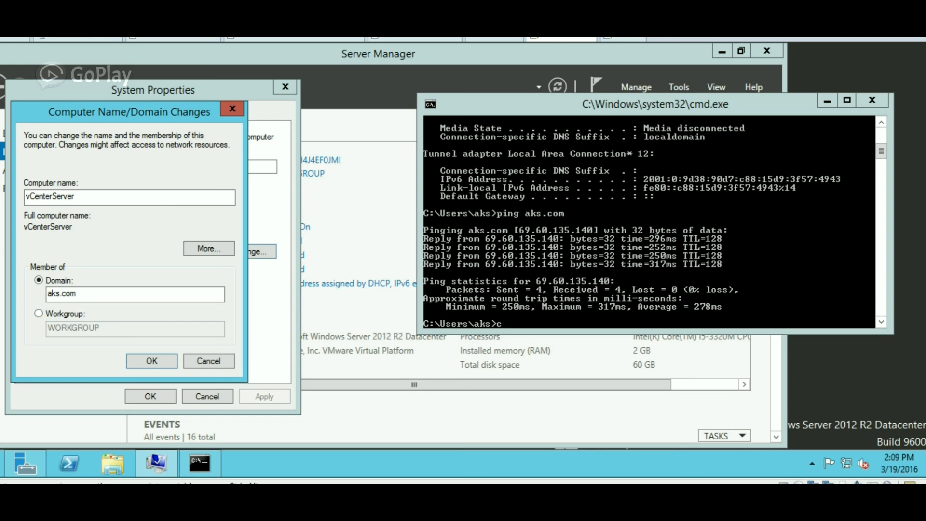
key(alt+Tab)
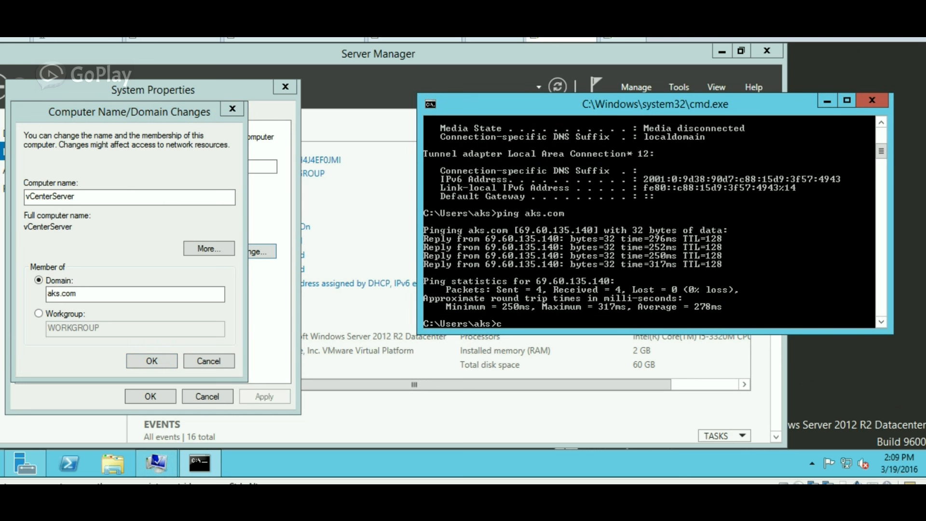
Run ncpa.cpl from the prompt to open Network Connections.
text(c)
key(BackSpace)
text(ncpa.co)
key(BackSpace)
text(pl)
key(Return)
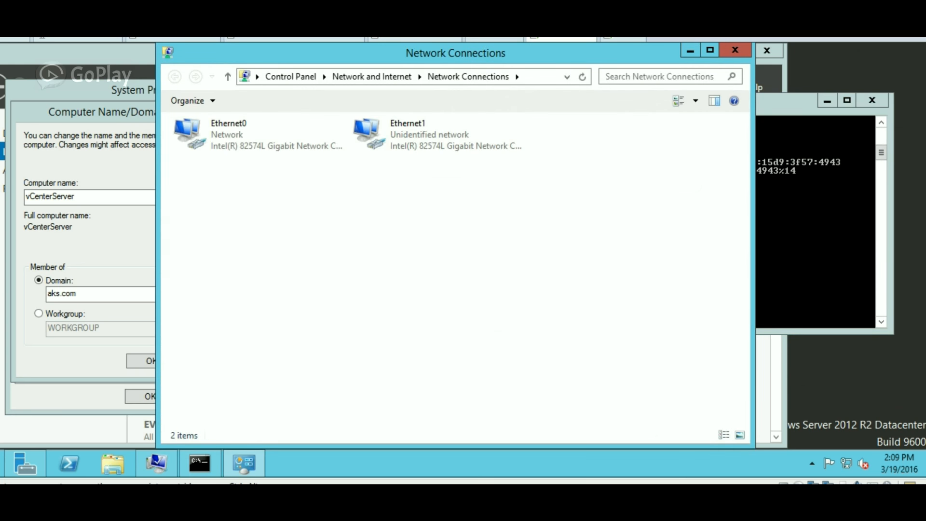
Uncheck IPv6 on Ethernet0 and review its IPv4 settings without changing them.
drag(377, 51, 542, 55)
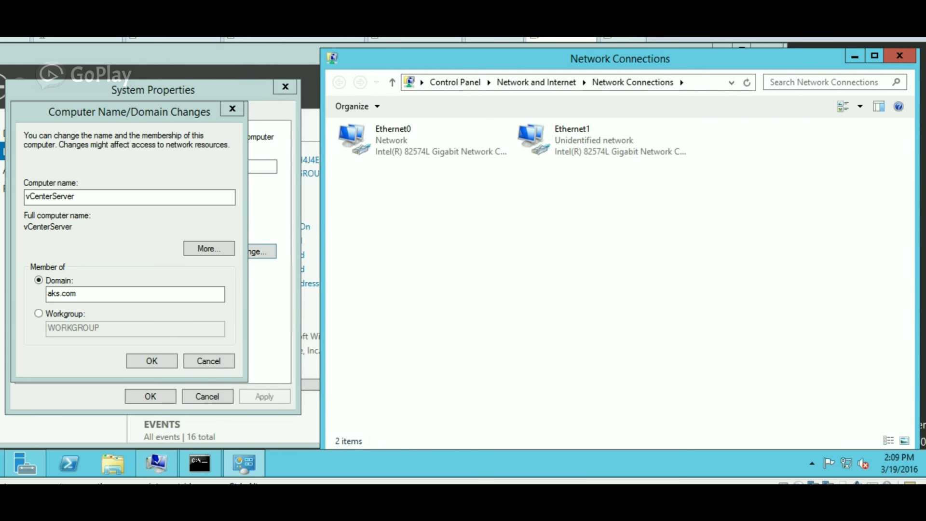
right_click(396, 146)
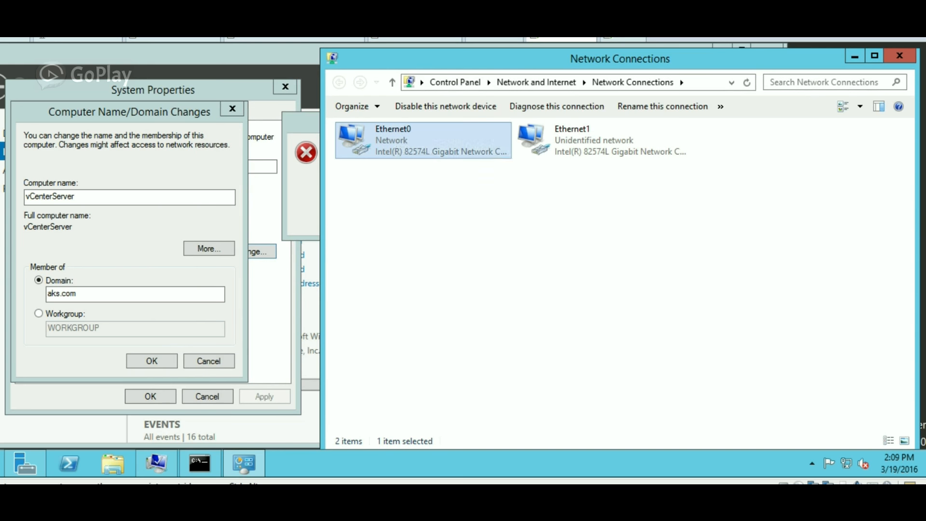
click(439, 273)
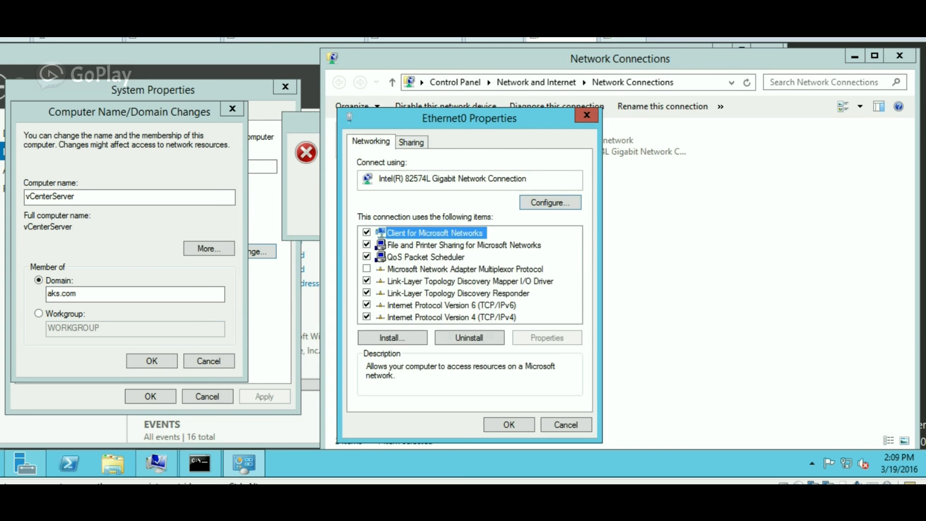
click(452, 305)
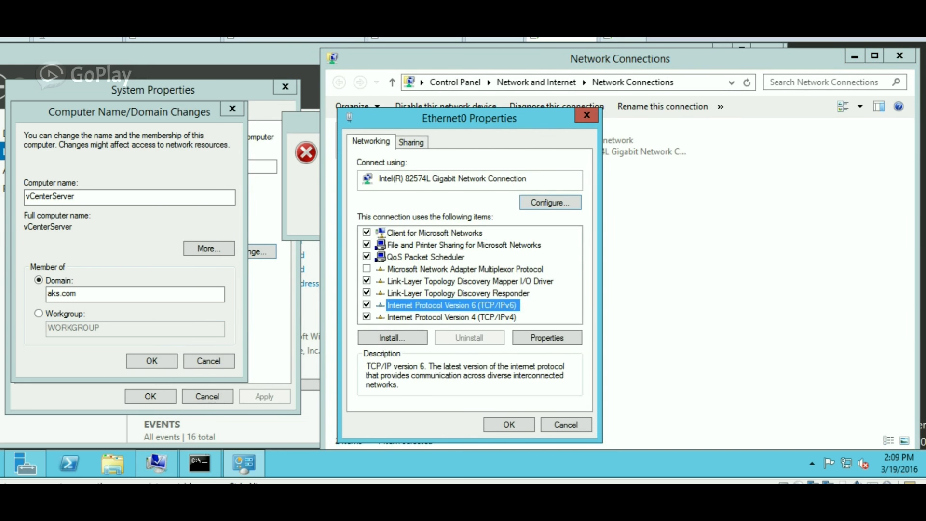
key(space)
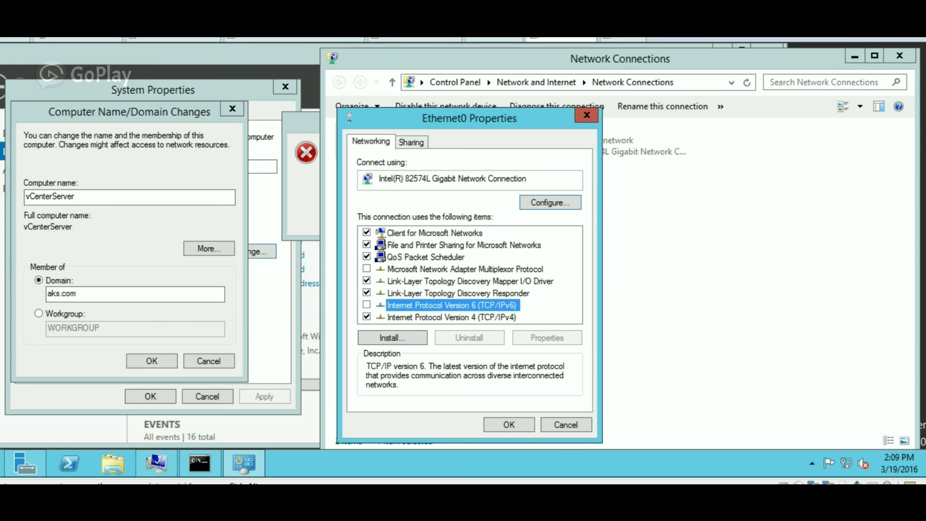
double_click(451, 318)
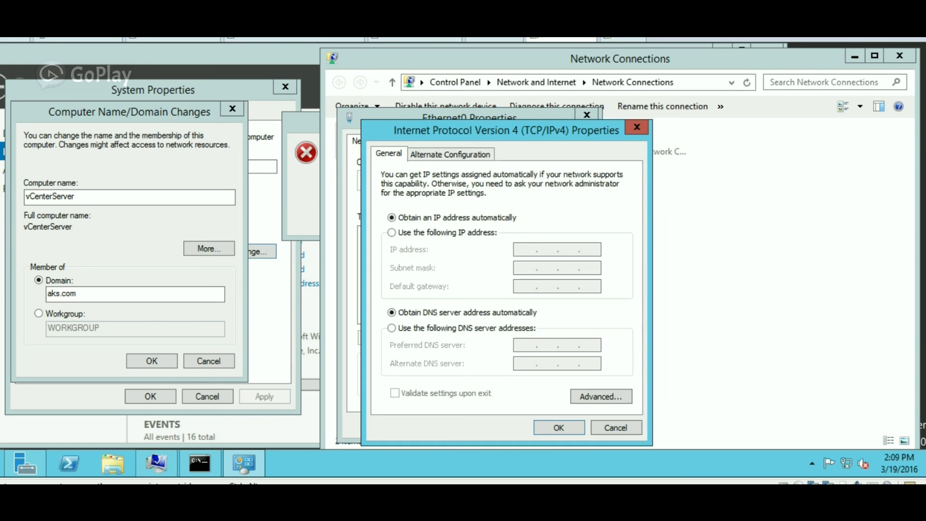
click(616, 427)
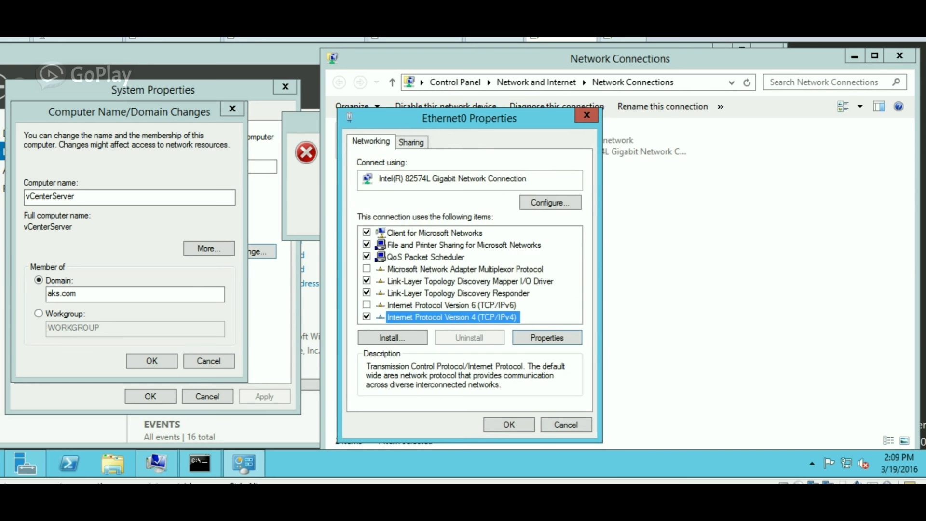
key(Return)
Dismiss the domain controller error, check the command prompt, and select Ethernet1.
click(302, 189)
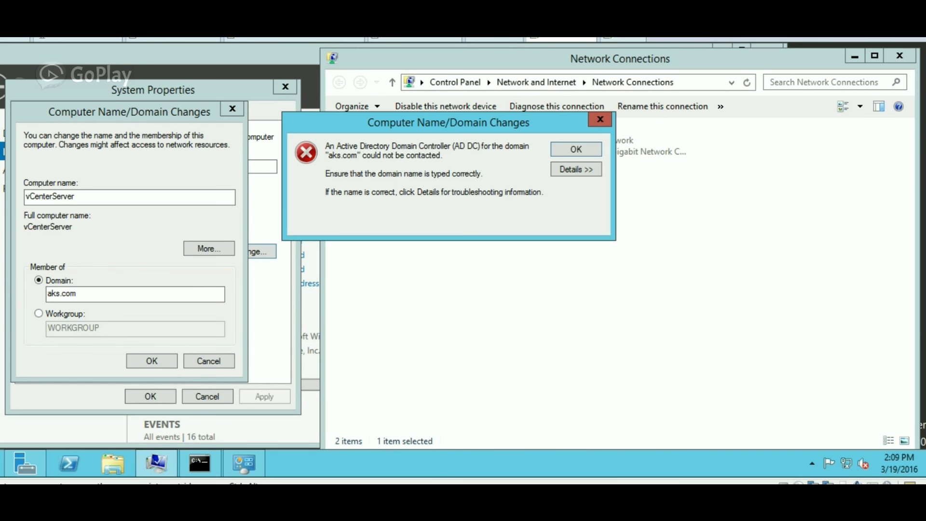
key(Return)
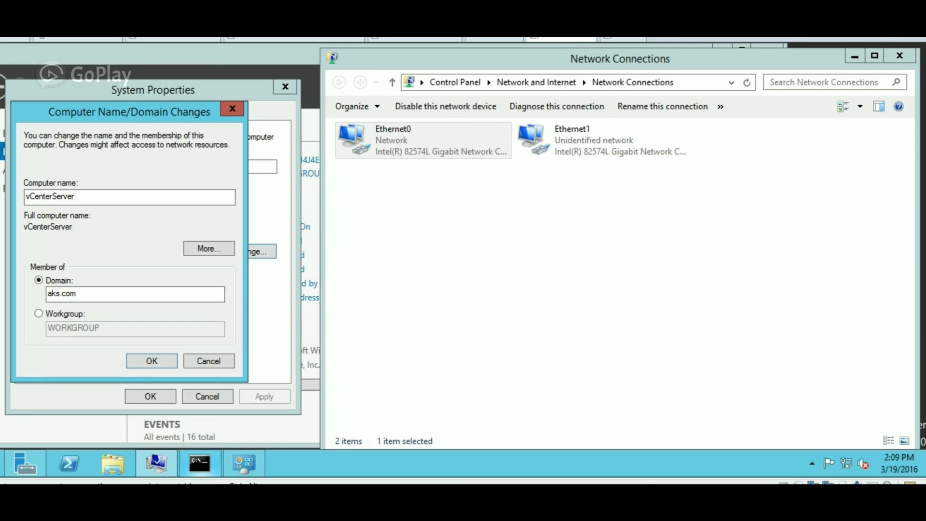
click(199, 463)
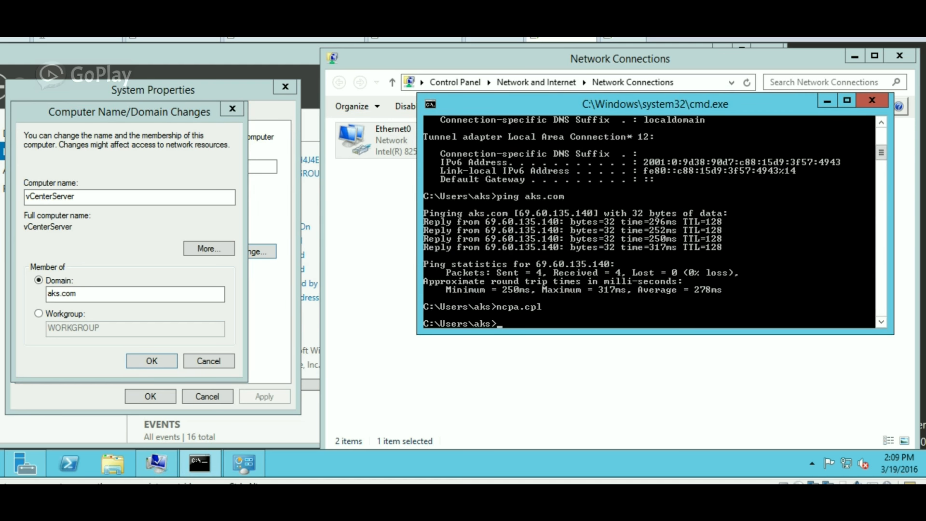
scroll(881, 149, up, 3)
scroll(656, 222, up, 4)
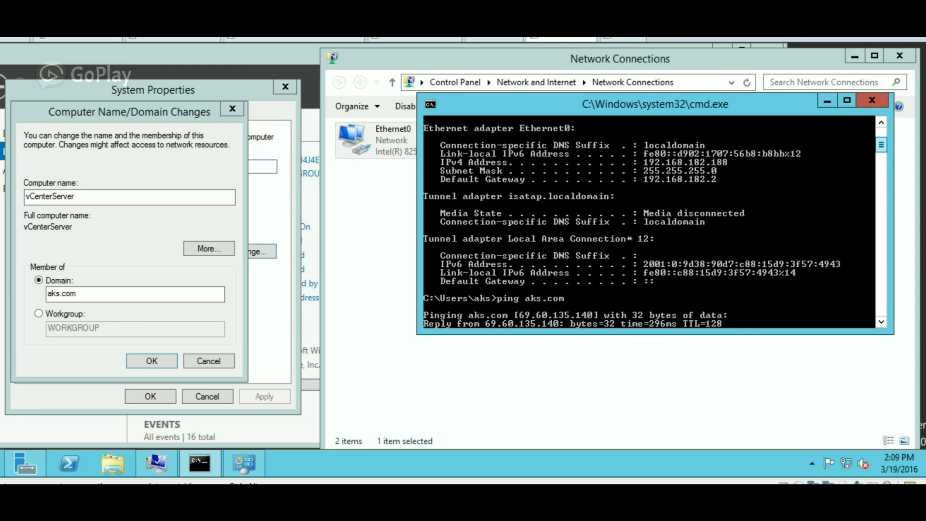
drag(881, 140, 881, 139)
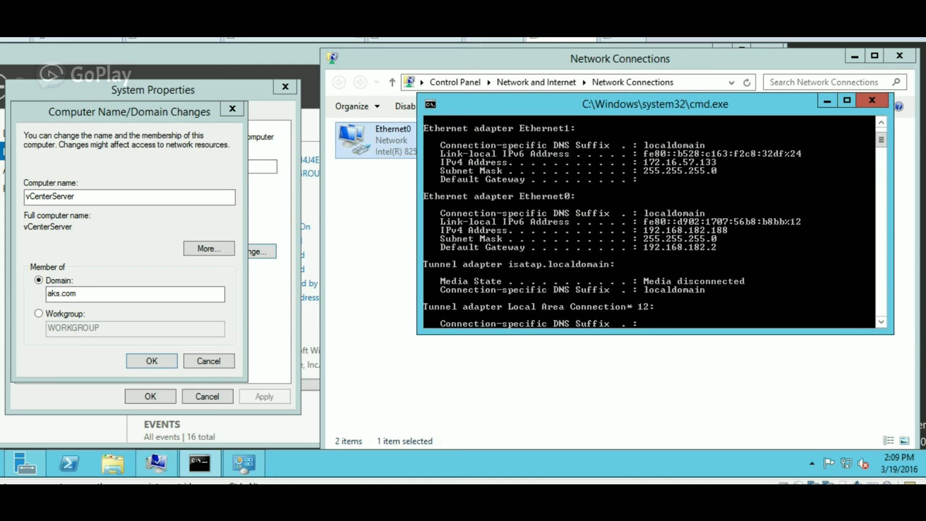
click(381, 141)
click(597, 135)
Disable IPv6 on Ethernet1 and switch its IPv4 settings to a manual address.
right_click(590, 143)
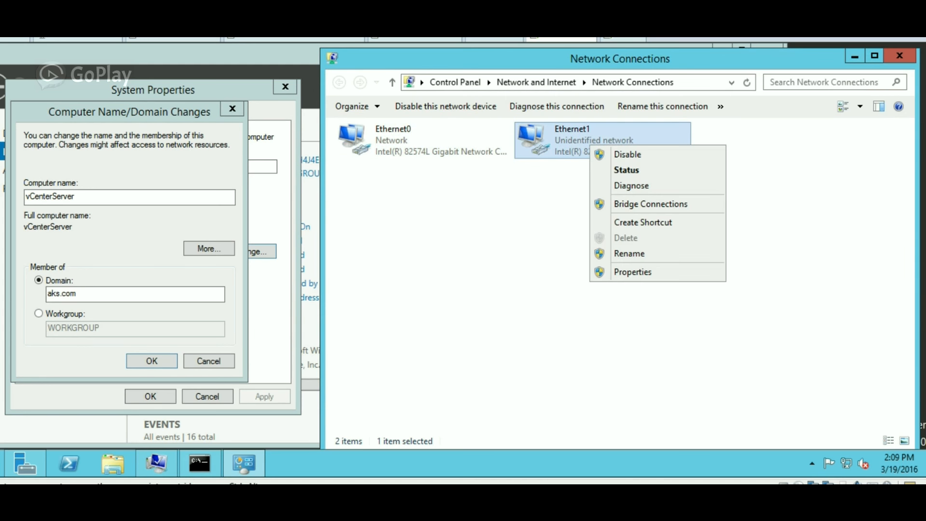
click(609, 271)
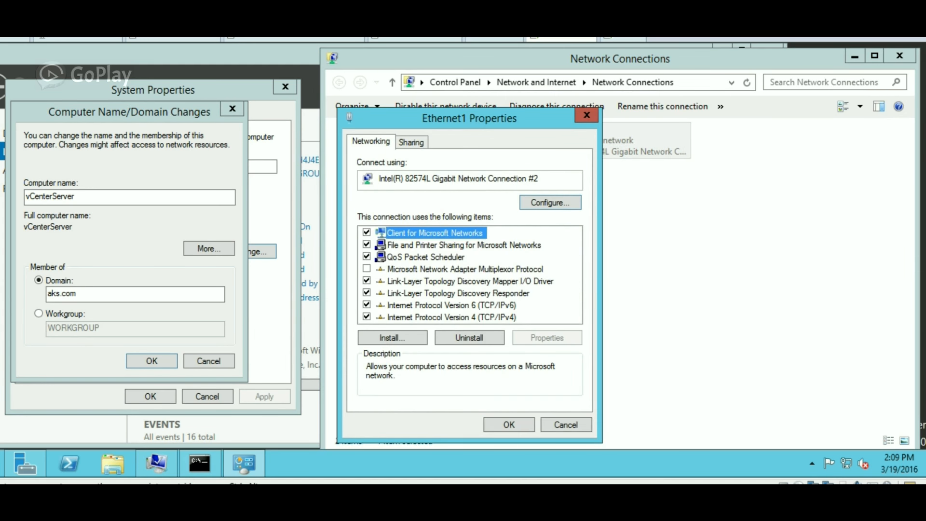
click(366, 305)
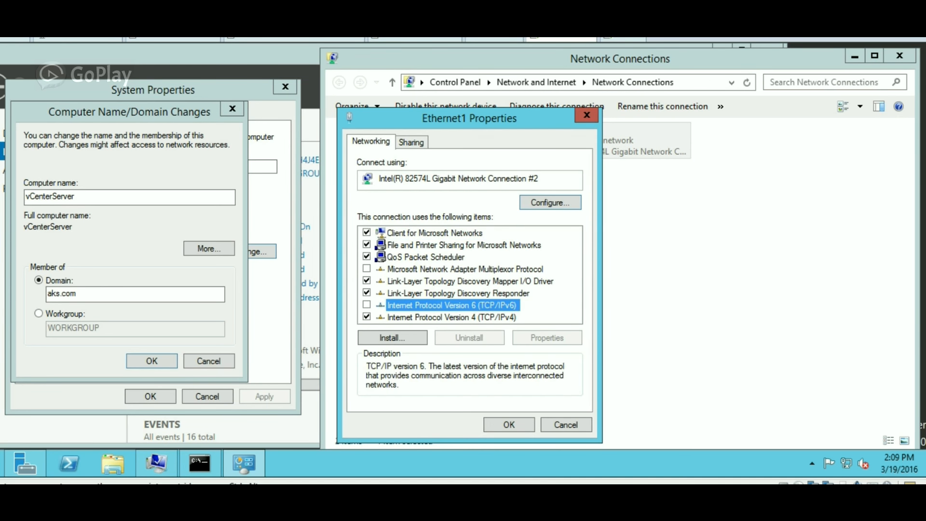
click(451, 317)
click(547, 338)
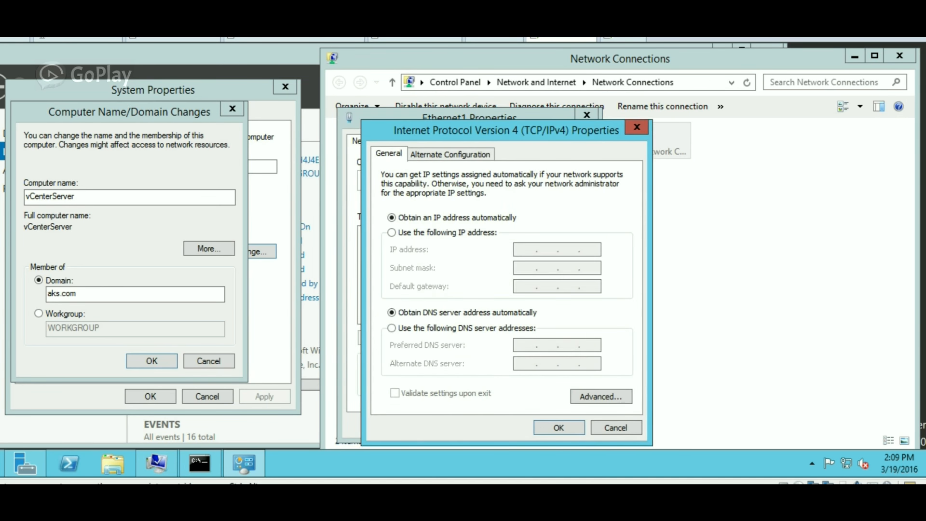
click(392, 232)
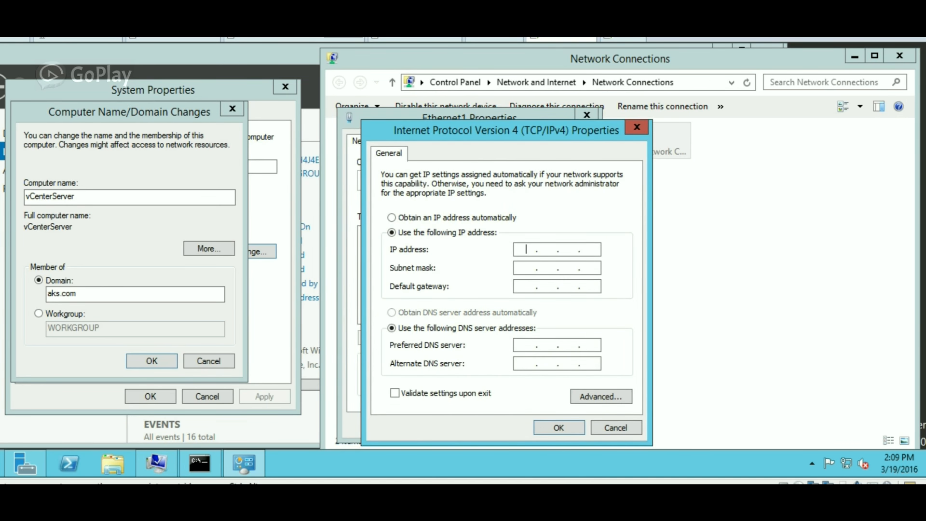
Enter IP 172.16.57.165, mask 255.255.255.0 and gateway 172.16.57.2 for Ethernet1.
text(172 . 16 . 57 . 16)
key(BackSpace)
key(BackSpace)
text(165)
key(Tab)
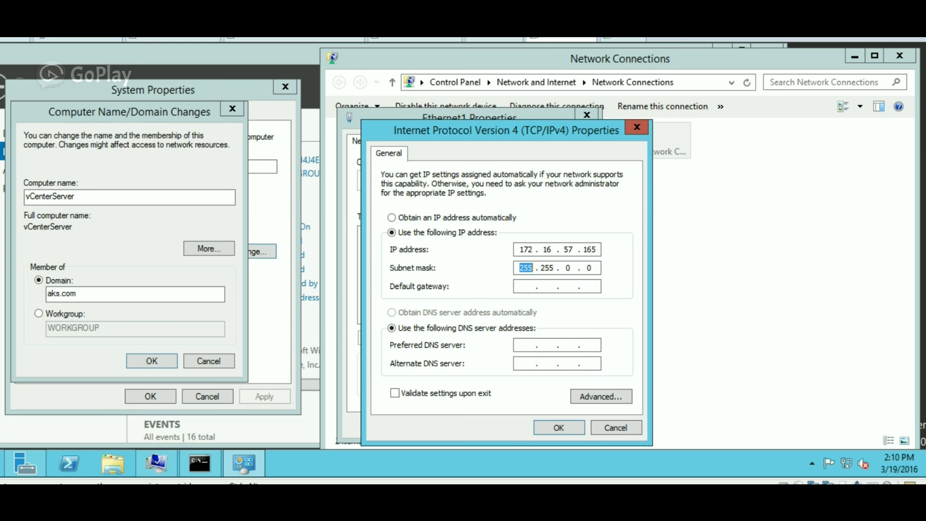
key(Right)
key(Right)
key(Right)
key(Right)
key(Right)
key(Right)
key(BackSpace)
text(255)
key(Tab)
text(172.1)
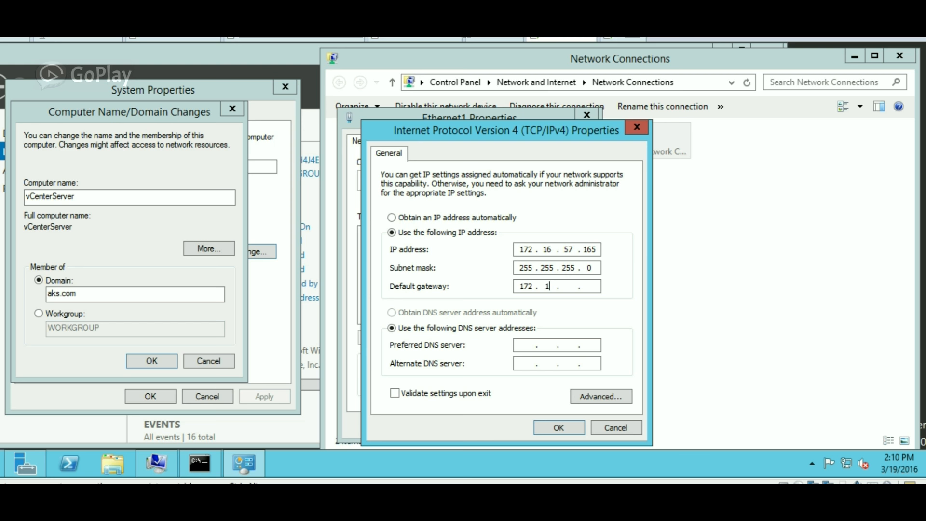
text(6.57.2)
key(Tab)
key(Tab)
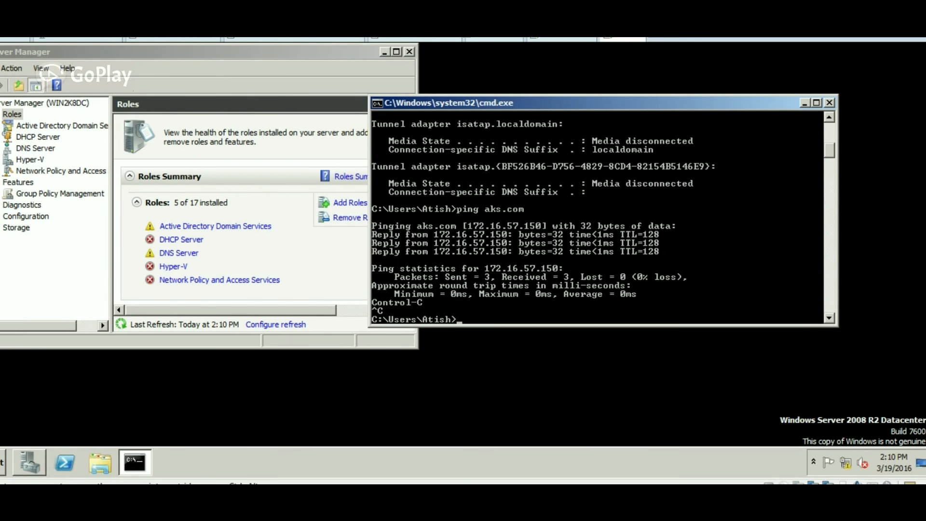
Run ipconfig on the domain controller and read its address 172.16.57.150.
text(ipconfig)
key(Return)
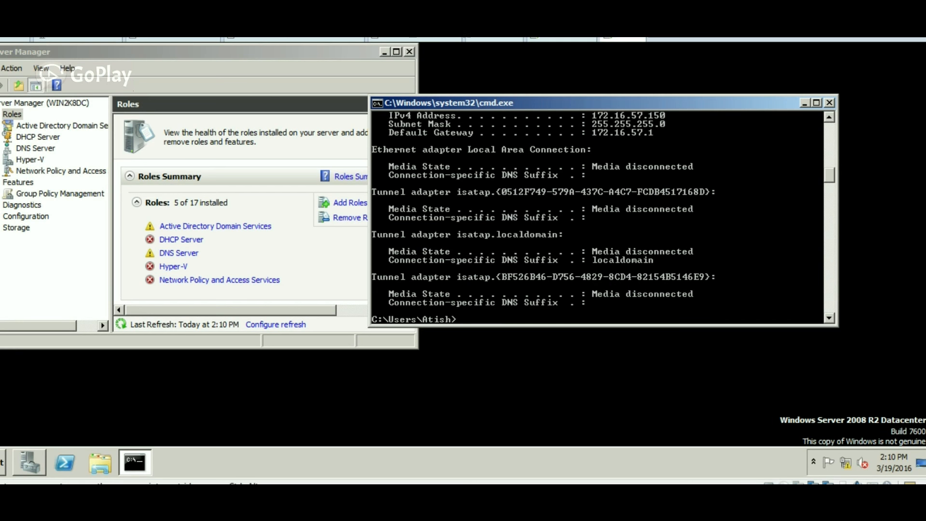
scroll(597, 218, up, 4)
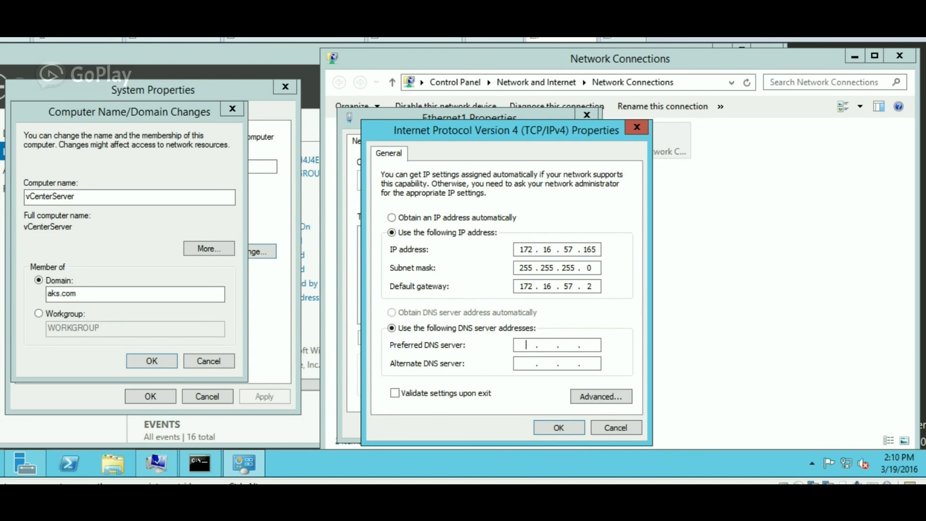
Enter 172.16.57.150 as preferred DNS, then OK both the IPv4 and Ethernet1 dialogs.
text(172 . 16 . 57 . 150)
key(Return)
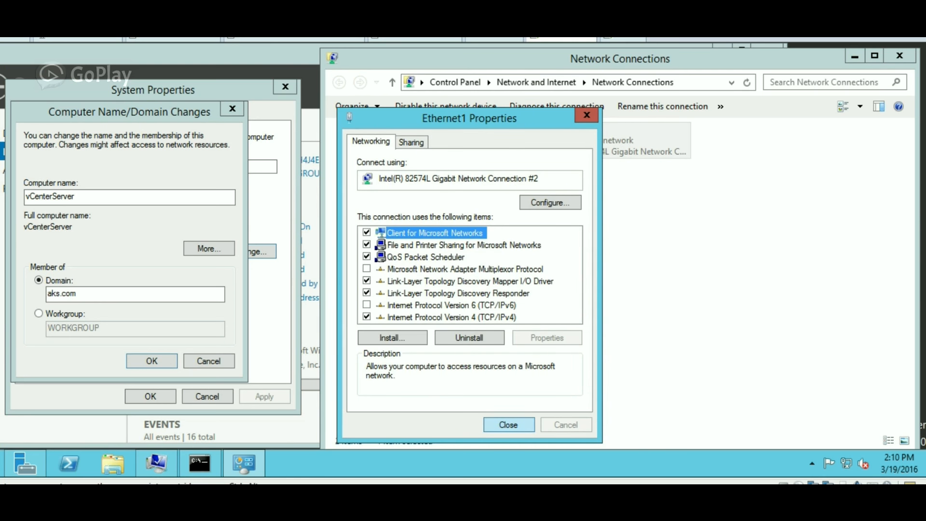
key(Return)
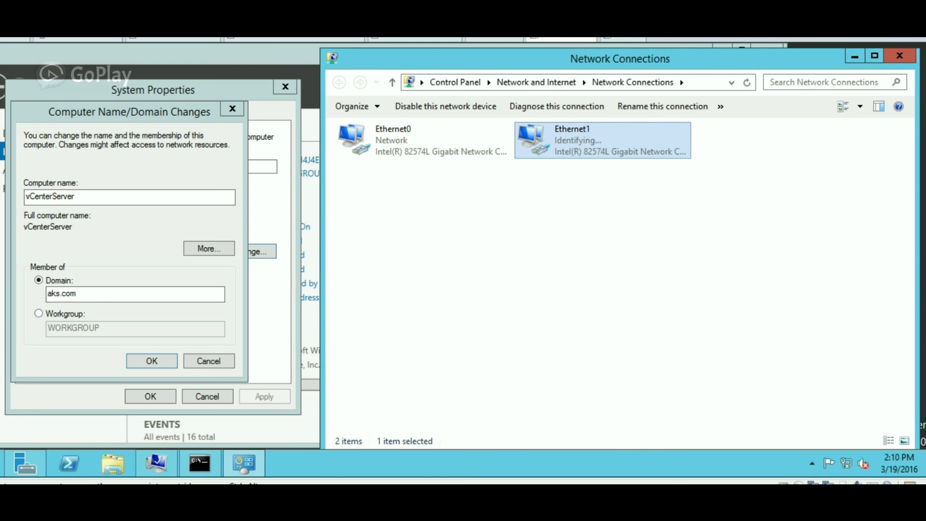
Re-run ping aks.com, now reaching 172.16.57.150, and return to the domain membership dialog.
click(199, 463)
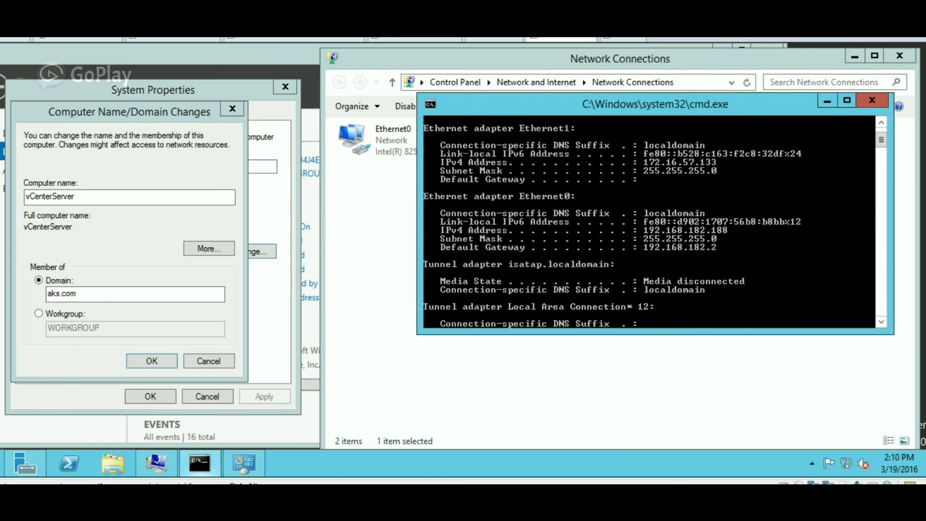
drag(573, 103, 553, 210)
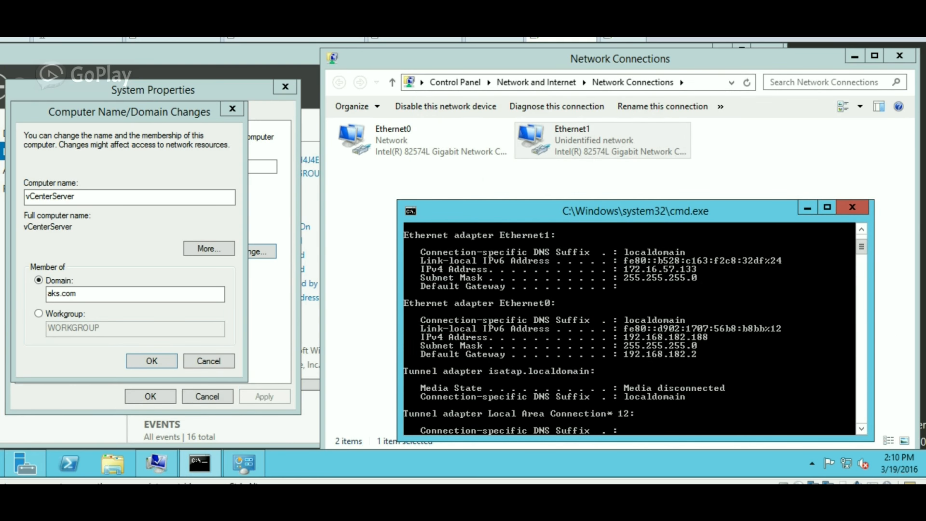
key(Up)
key(Up)
key(Return)
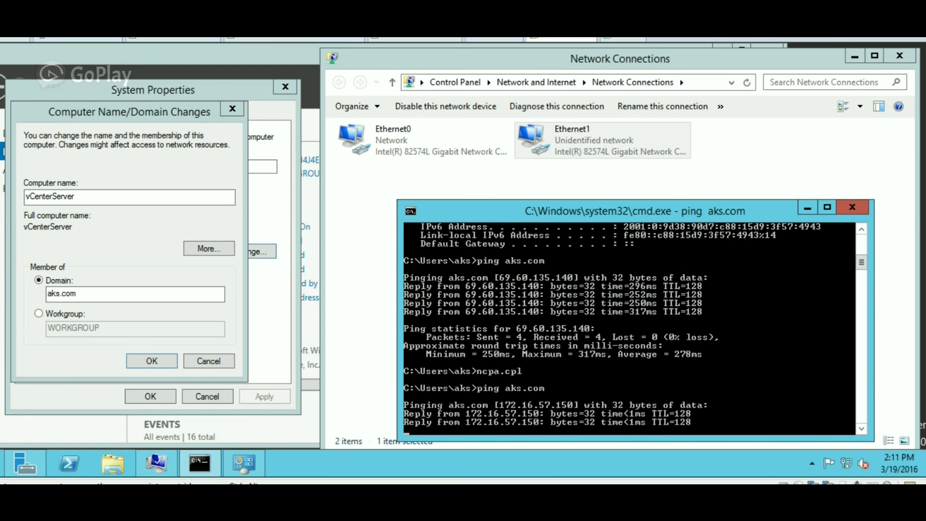
click(140, 294)
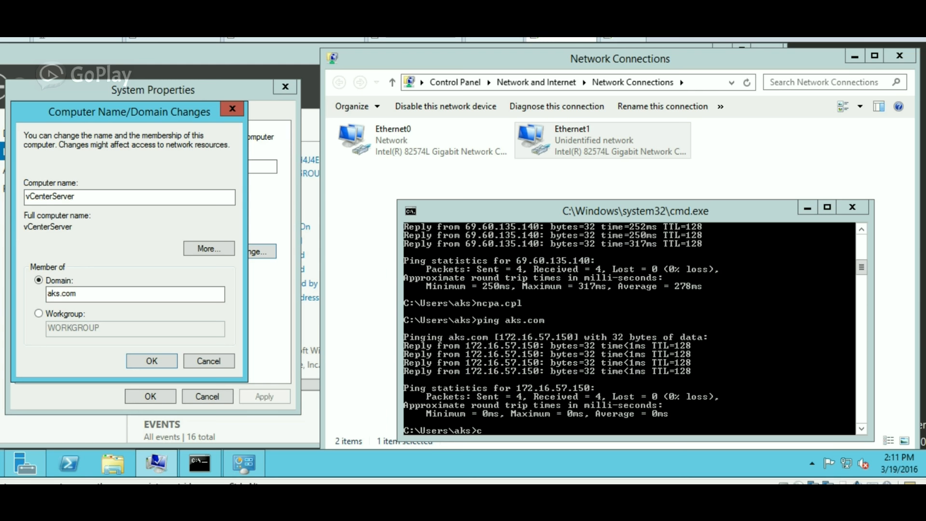
Submit the aks.com join with the domain account's username and password, acknowledging the welcome.
key(Return)
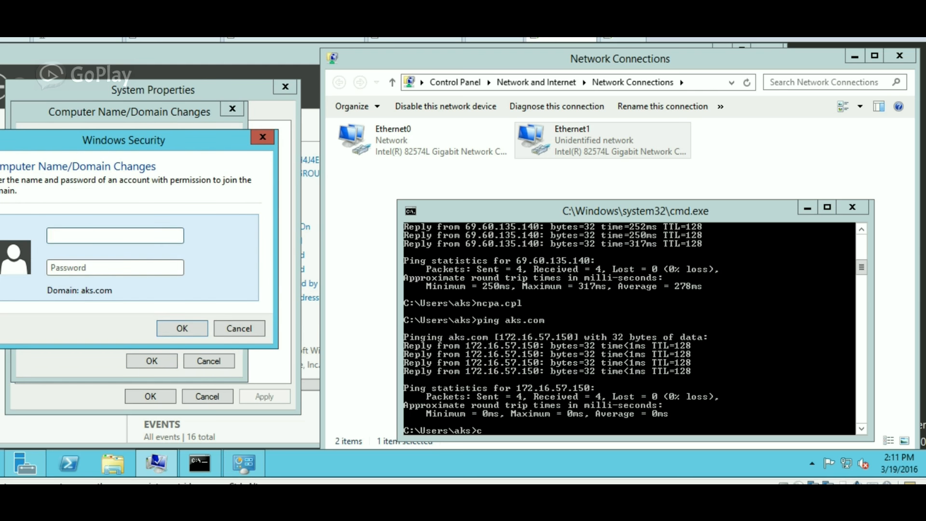
text(aks\atish)
key(Tab)
text(*****)
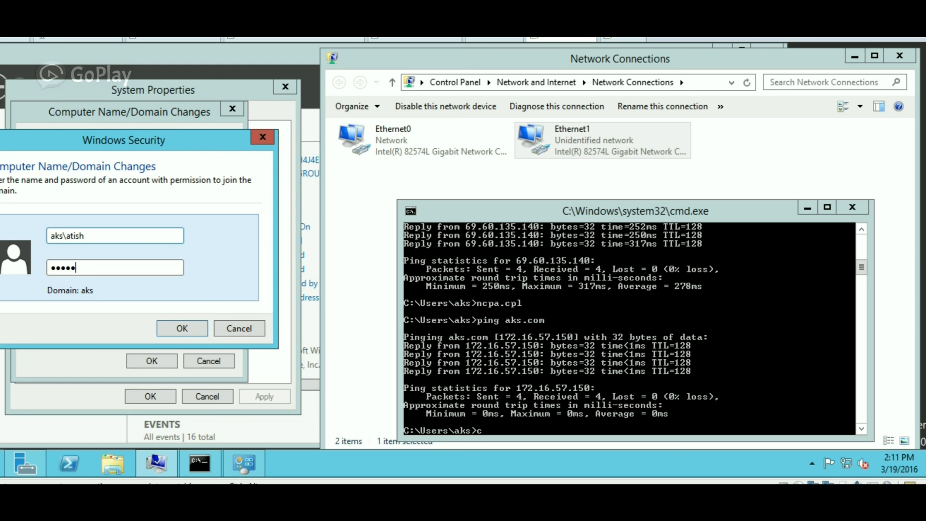
text(***)
key(Return)
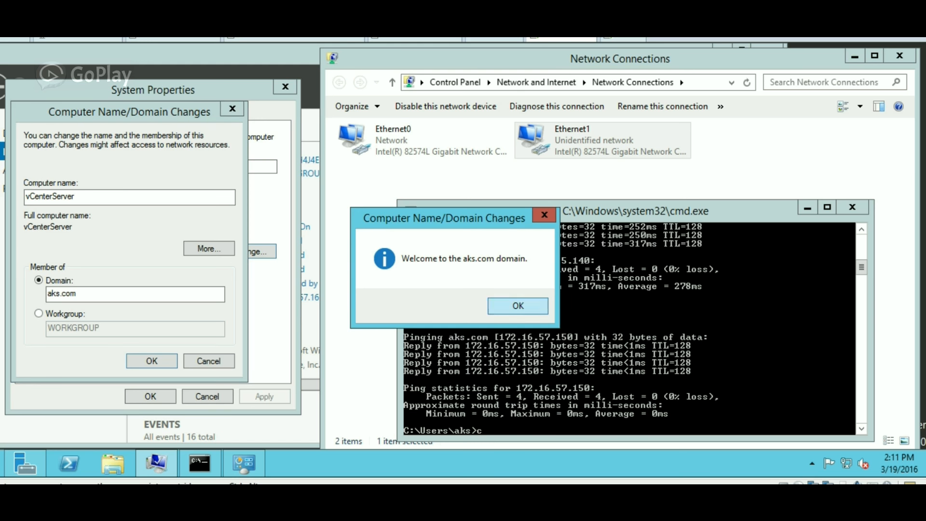
key(Return)
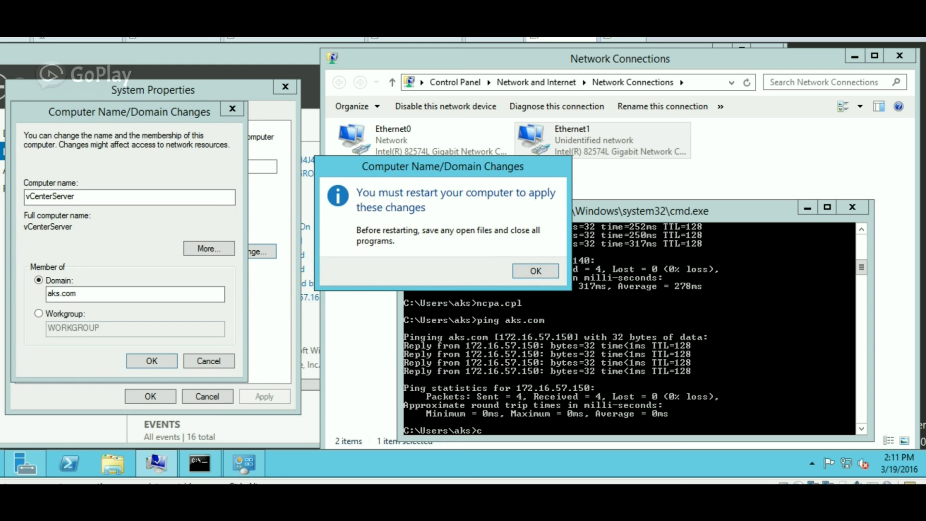
Accept the name and domain changes, close System Properties, and choose Restart Later.
key(Return)
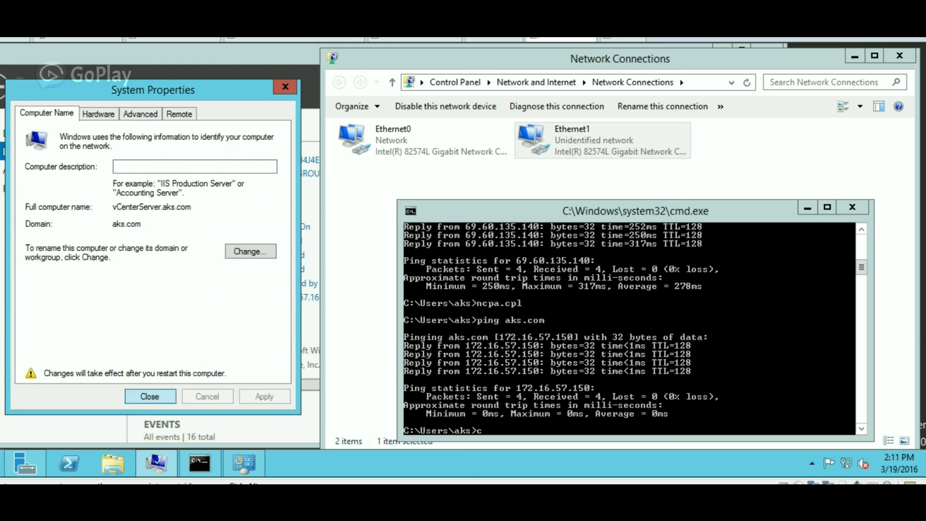
key(Return)
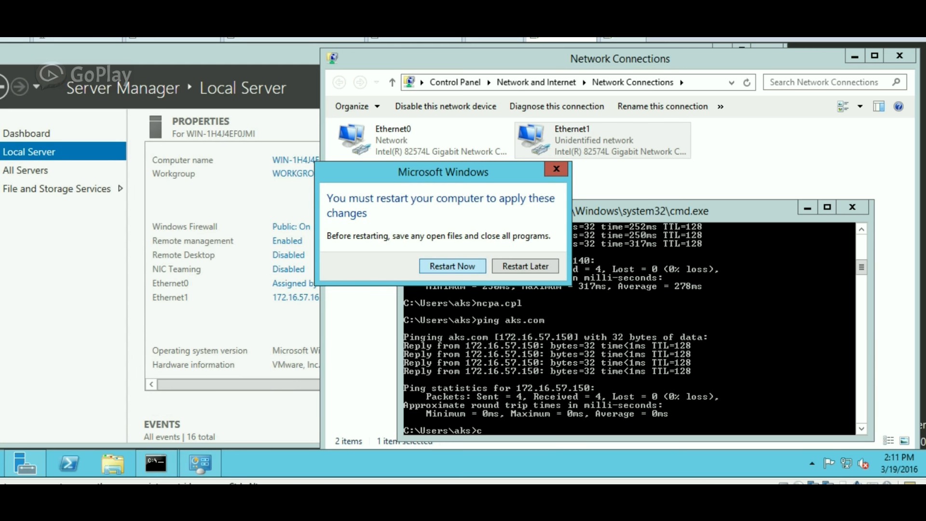
key(Tab)
key(Return)
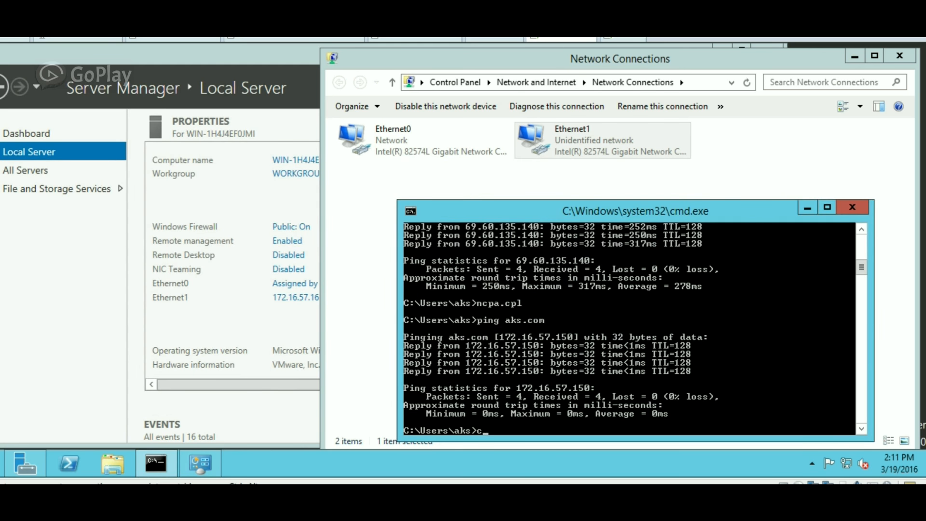
Shut down the Server 2012 guest from the Start menu with the default reason.
right_click(2, 463)
key(Right)
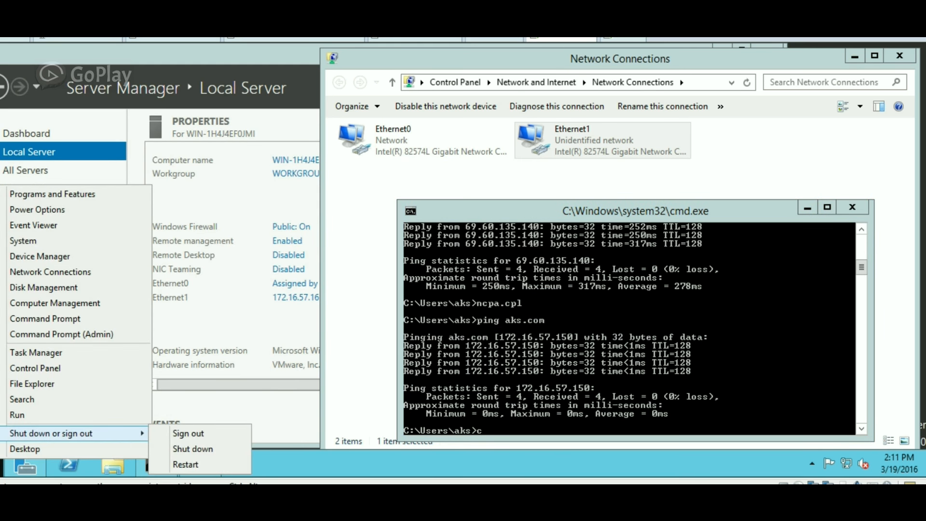
key(Down)
key(Return)
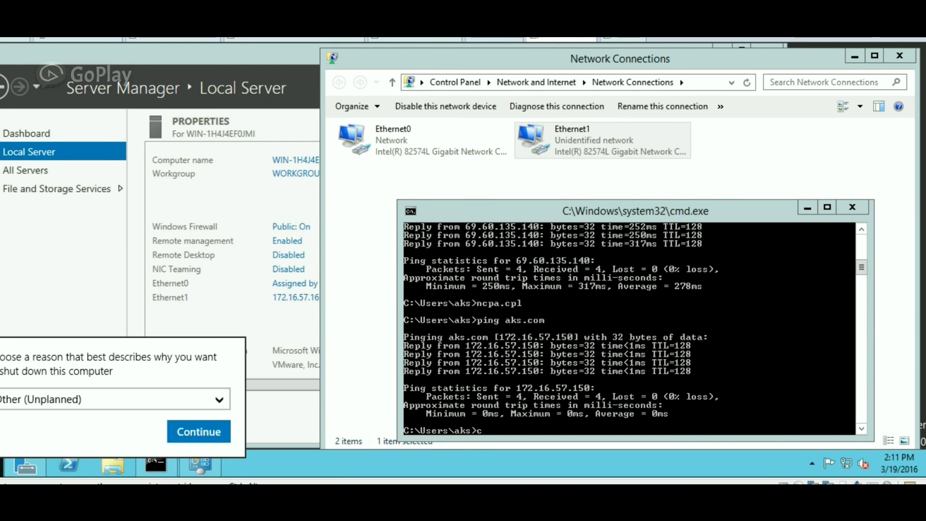
key(Return)
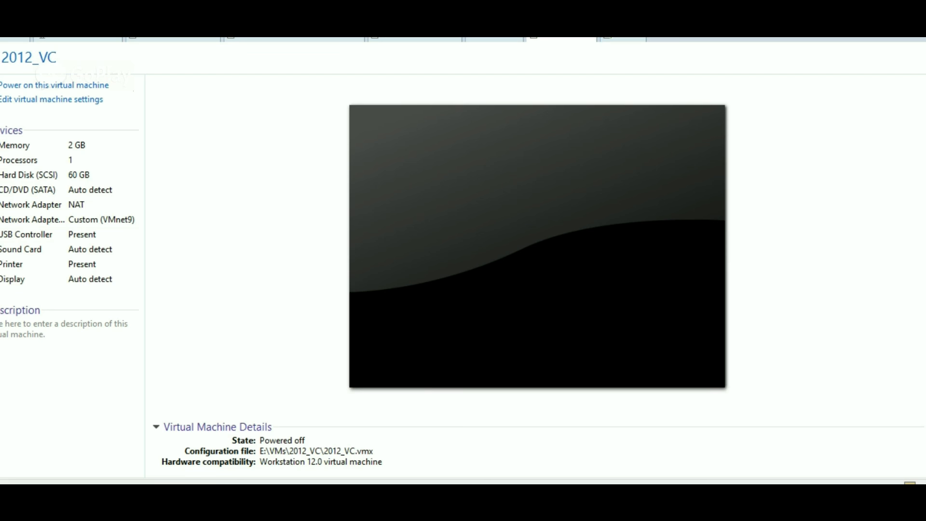
Set folder sharing to Always enabled in 2012_VC's Shared Folders options.
click(58, 99)
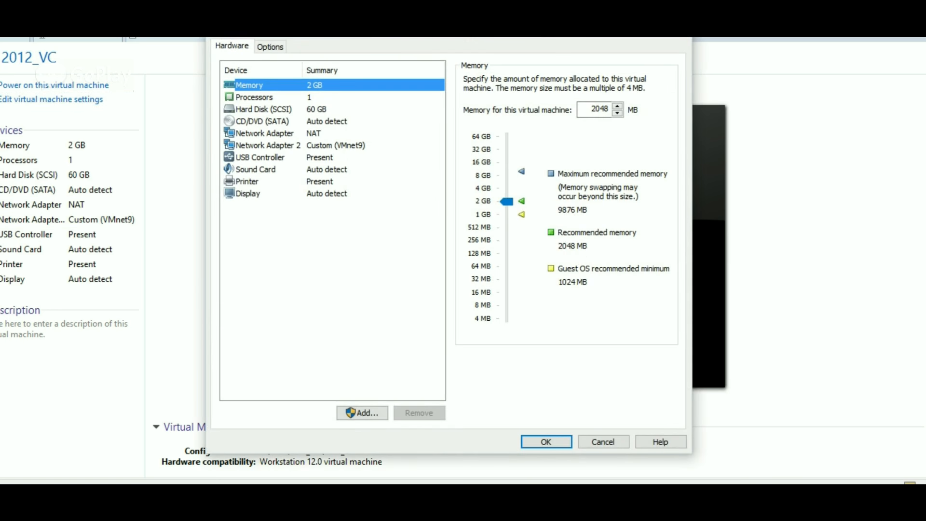
click(270, 46)
click(262, 110)
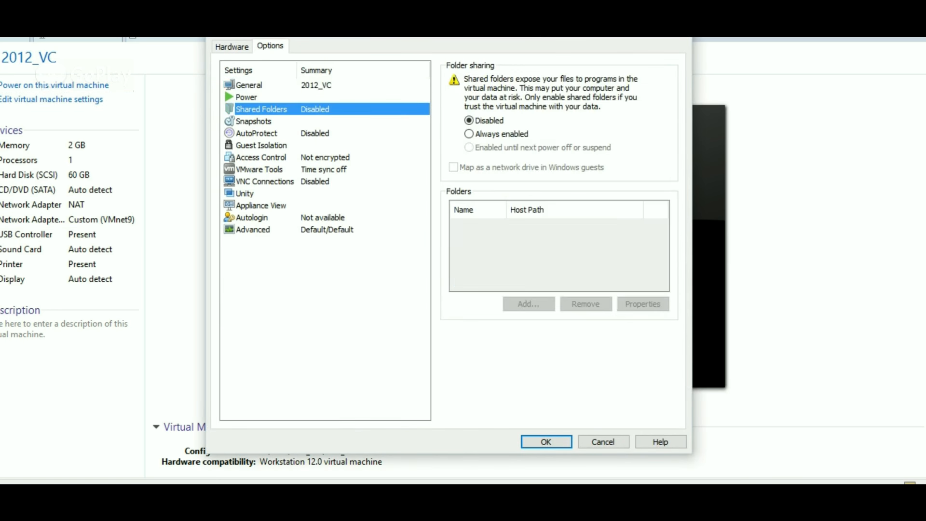
click(469, 134)
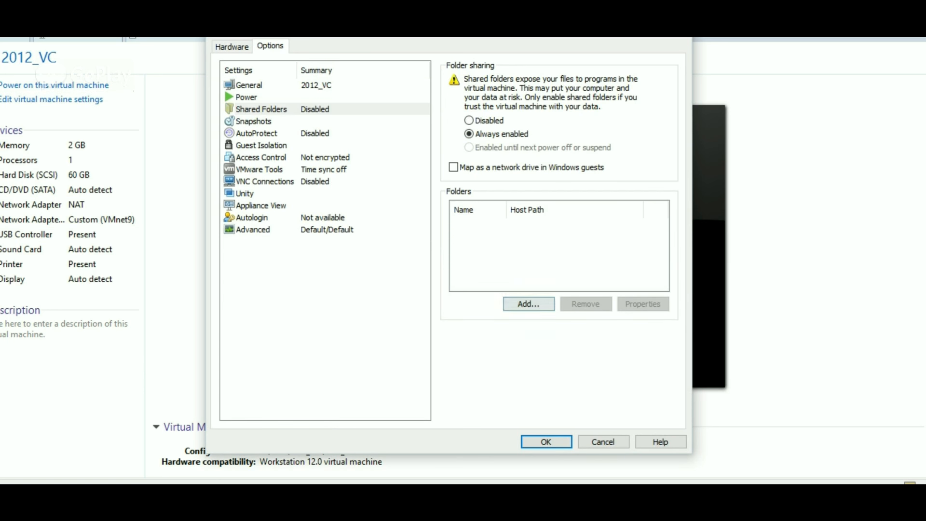
Add D:\iso as the shared host folder in the Add Shared Folder Wizard.
click(528, 304)
click(511, 355)
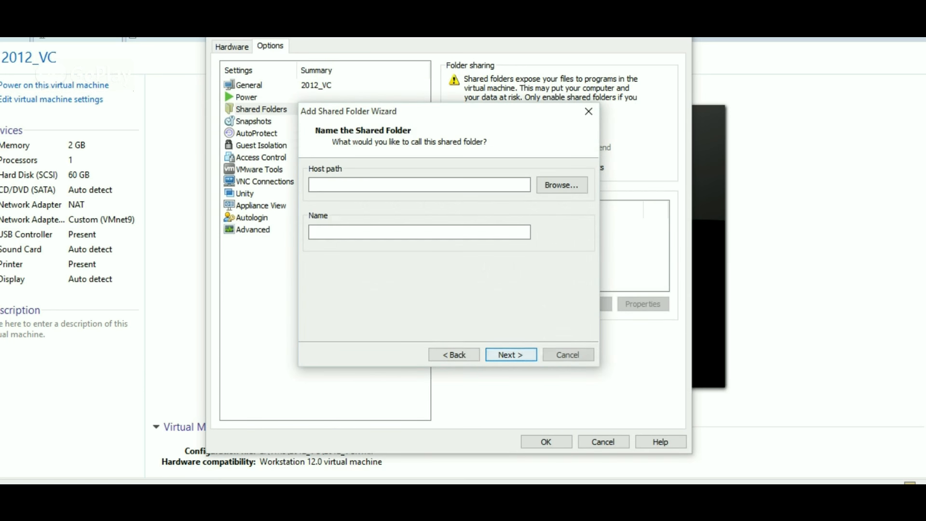
click(561, 184)
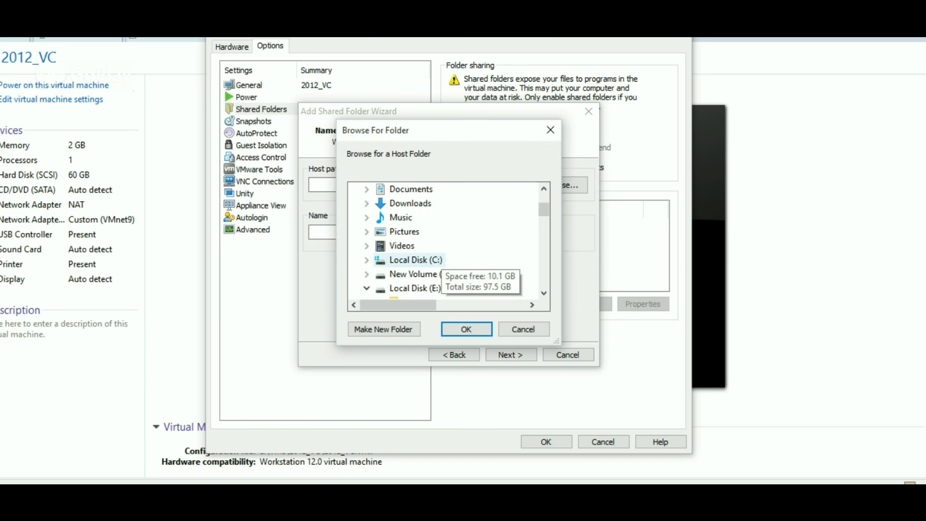
click(367, 274)
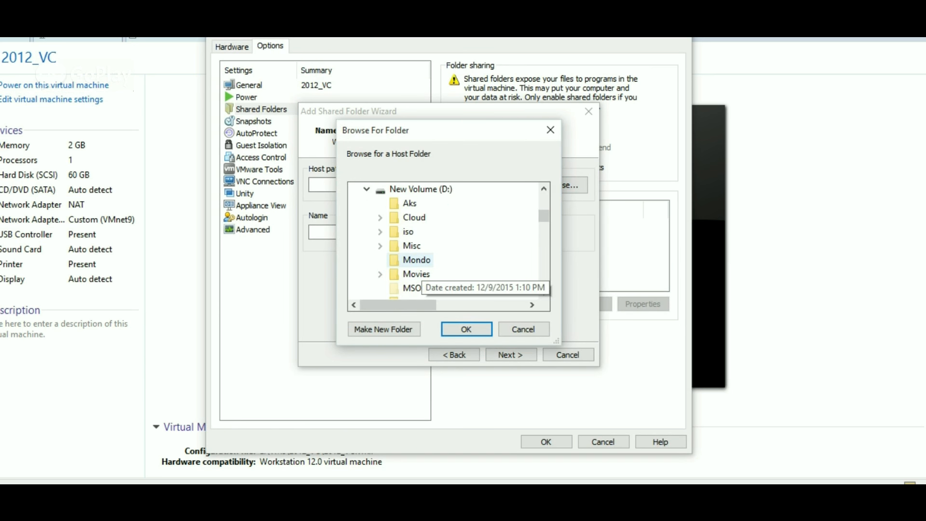
click(380, 231)
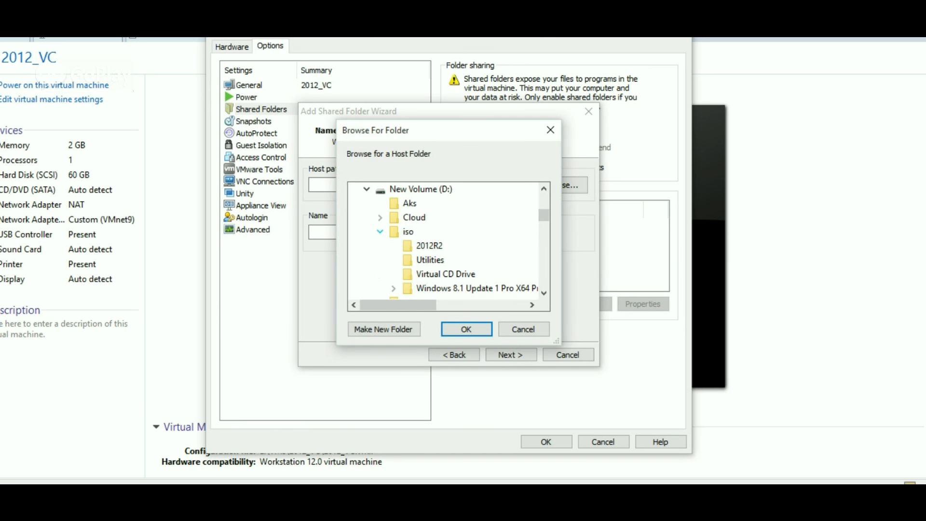
click(394, 232)
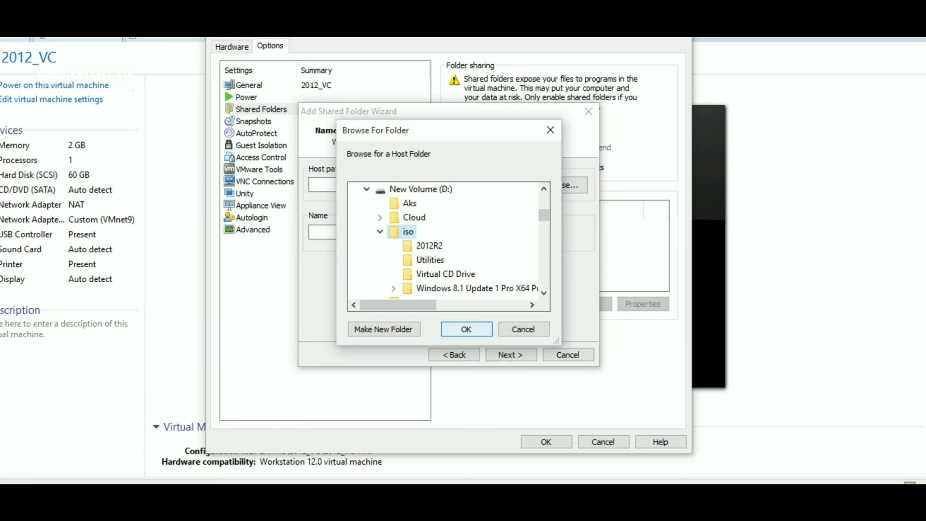
click(465, 328)
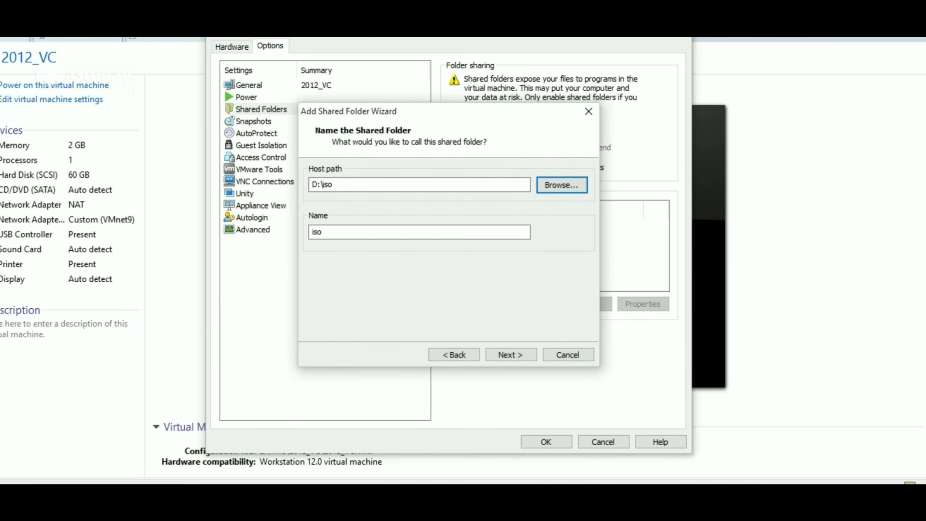
Check the VMware-VIMSetup ISO file in the D:\iso folder window.
key(alt+Tab)
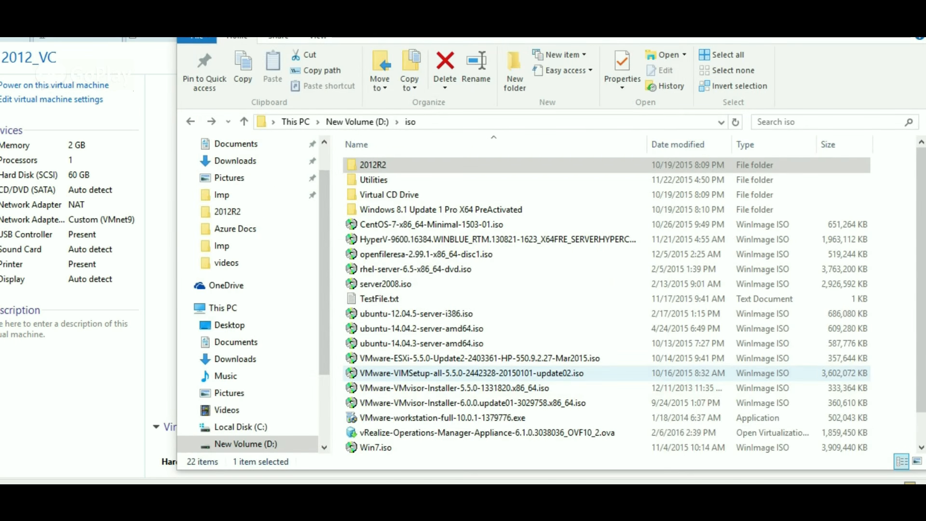
click(472, 374)
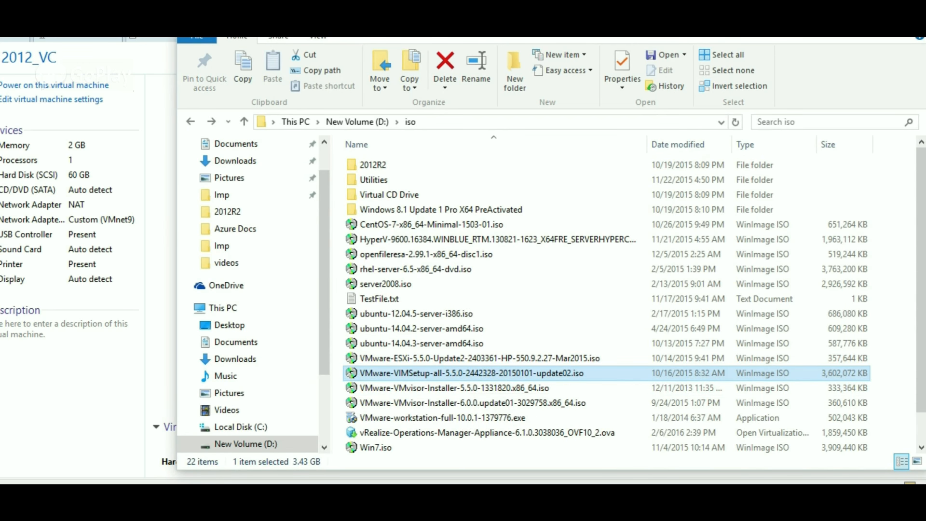
key(alt+Tab)
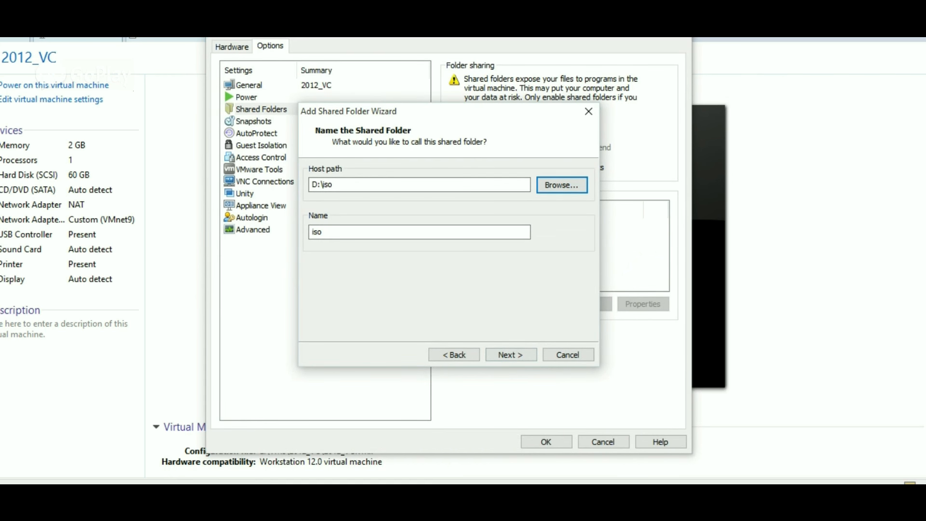
Finish the iso share, map it as a network drive in Windows guests, save, and power on 2012_VC.
key(Return)
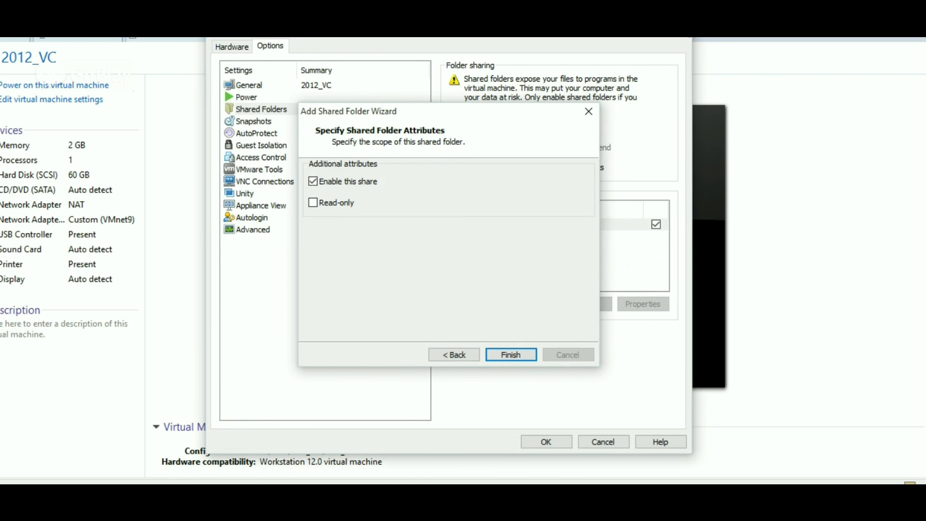
key(Return)
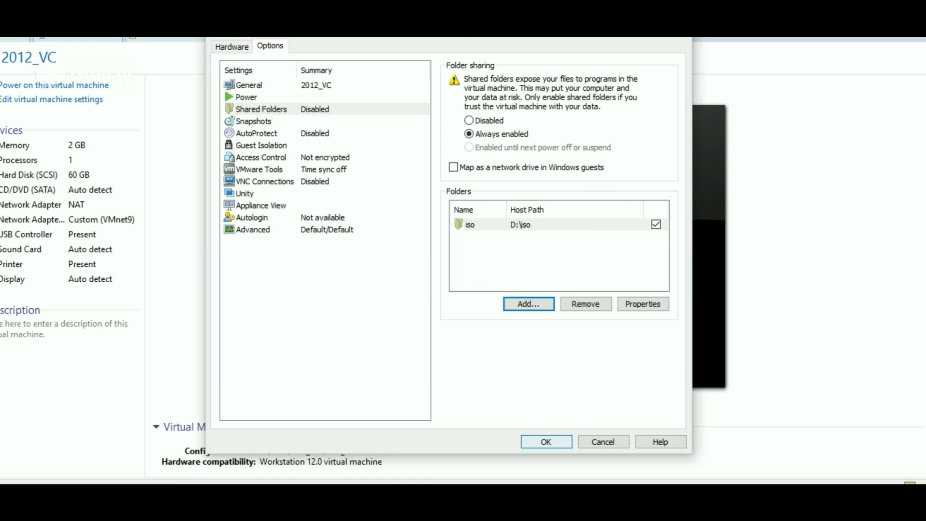
click(453, 167)
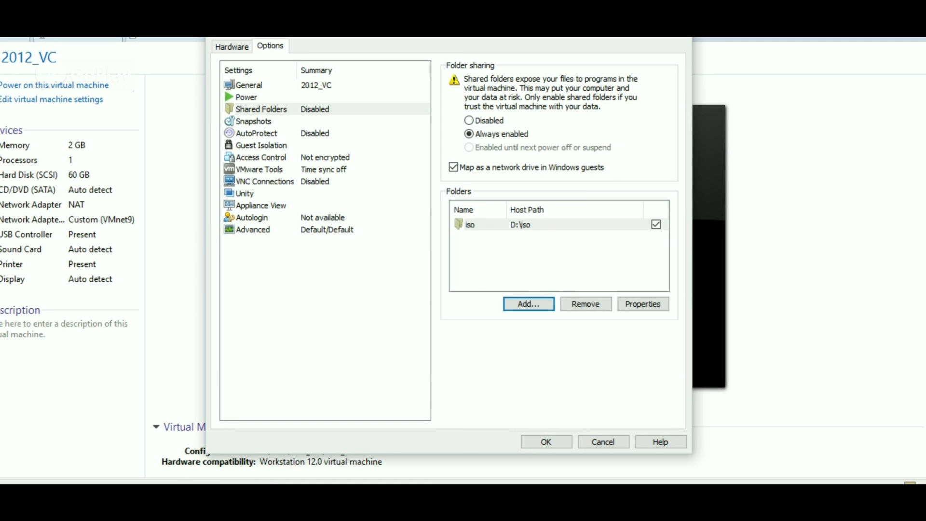
key(Return)
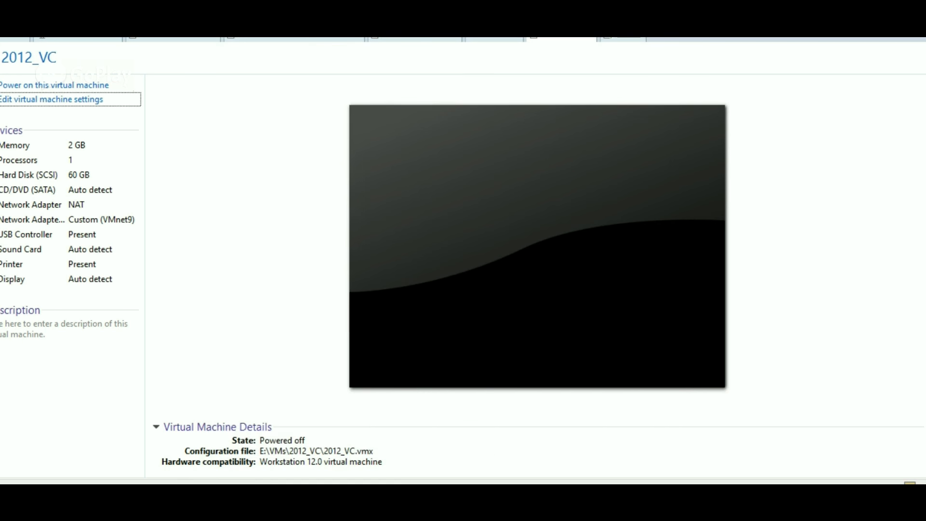
click(54, 85)
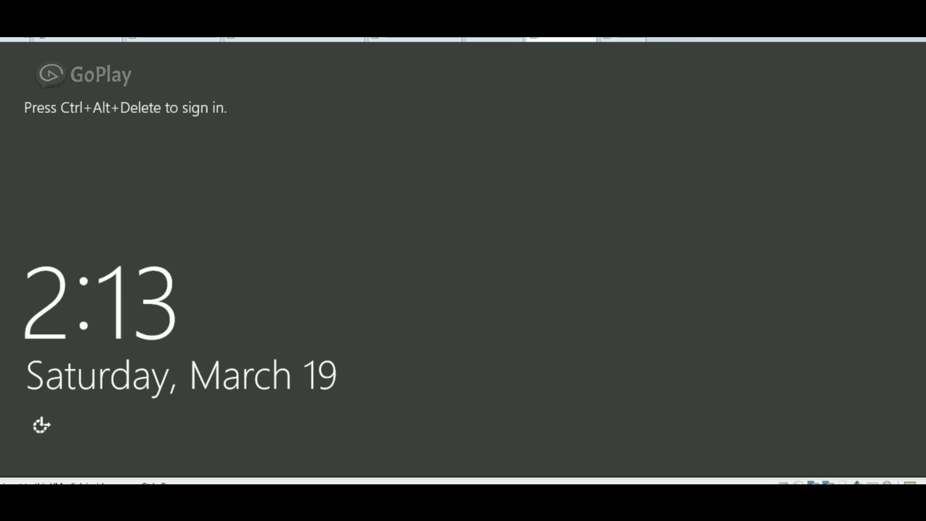
Sign in to the guest as a different aks domain user with its password.
right_click(544, 38)
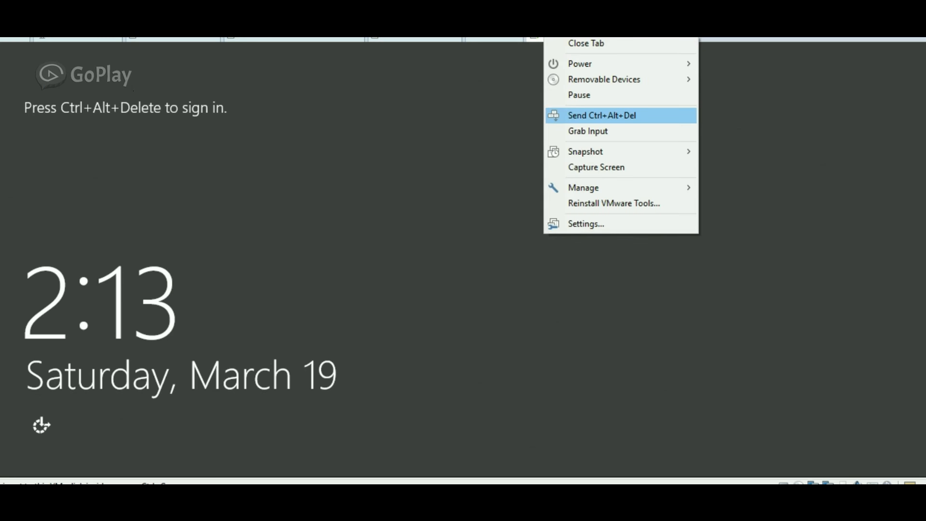
click(602, 115)
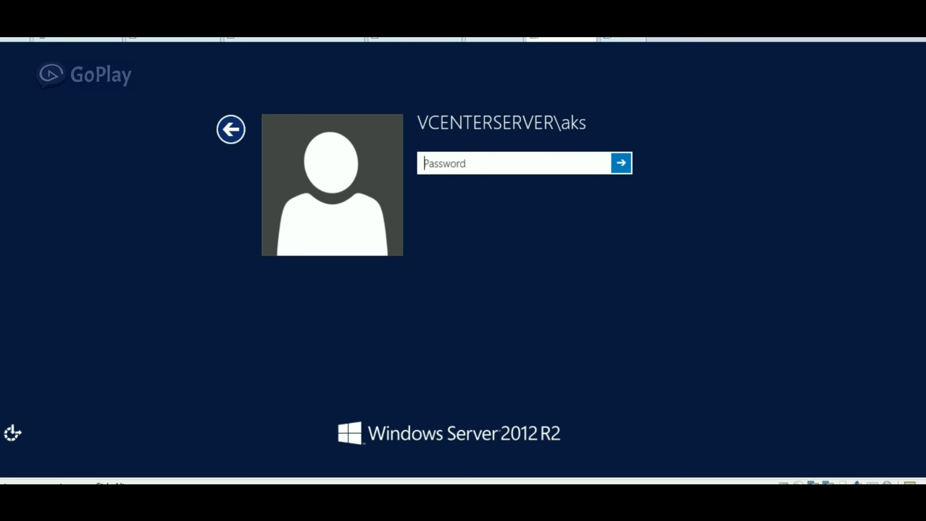
click(231, 129)
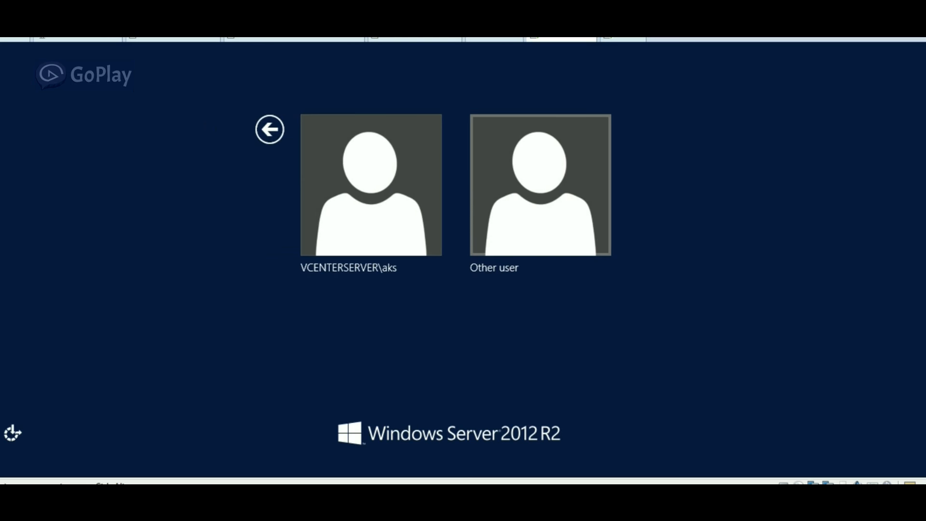
click(540, 185)
text(aks\atish)
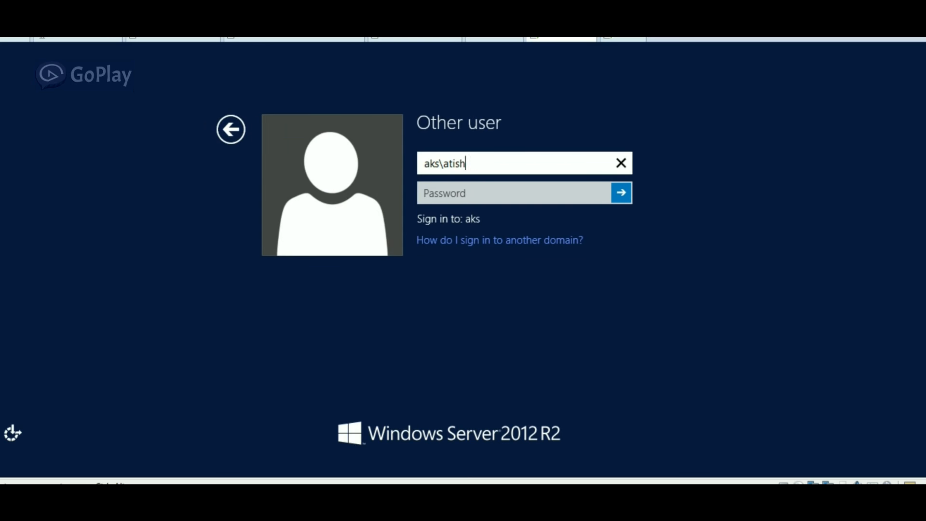
key(Tab)
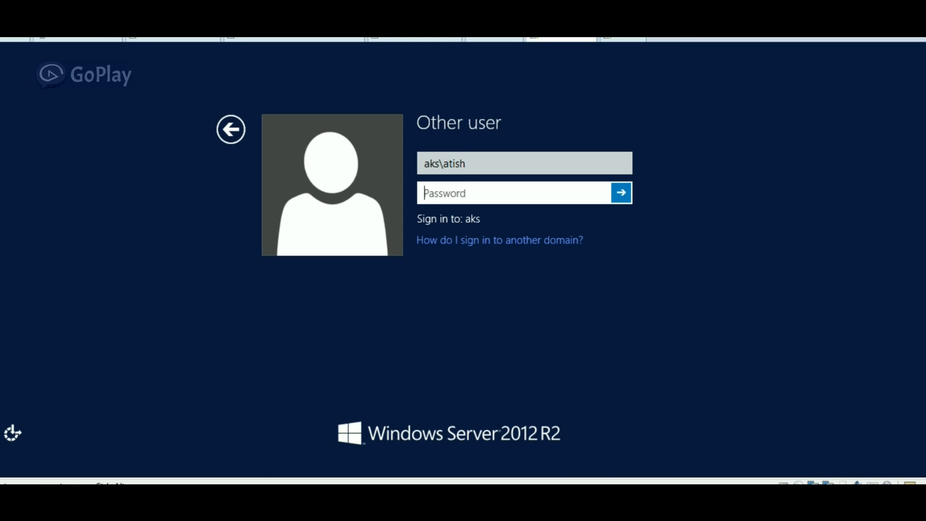
text(********)
key(Return)
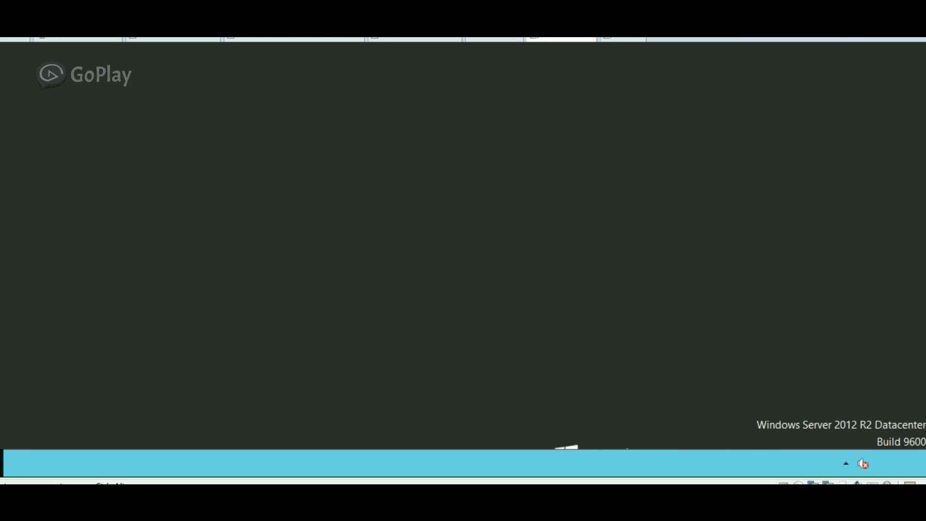
key(super+x)
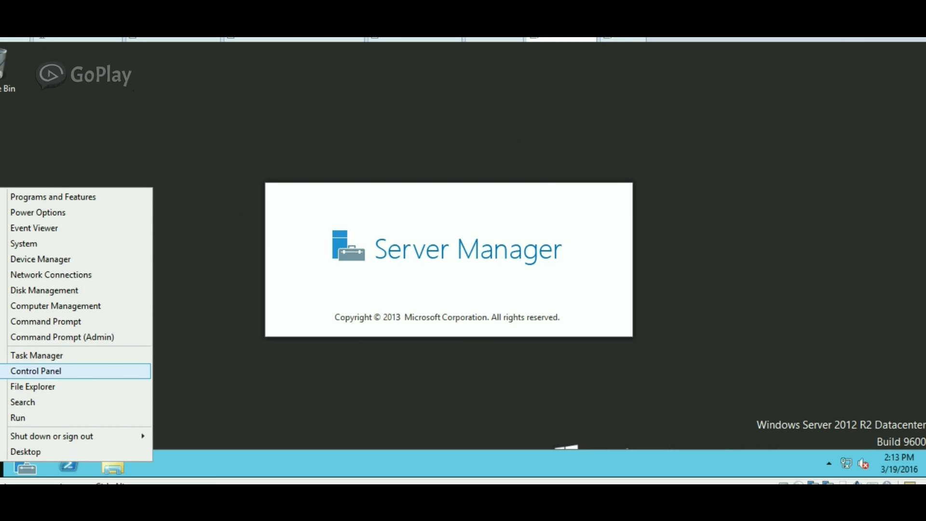
Open File Explorer at This PC and accept logging off to apply VMware Tools changes.
key(Return)
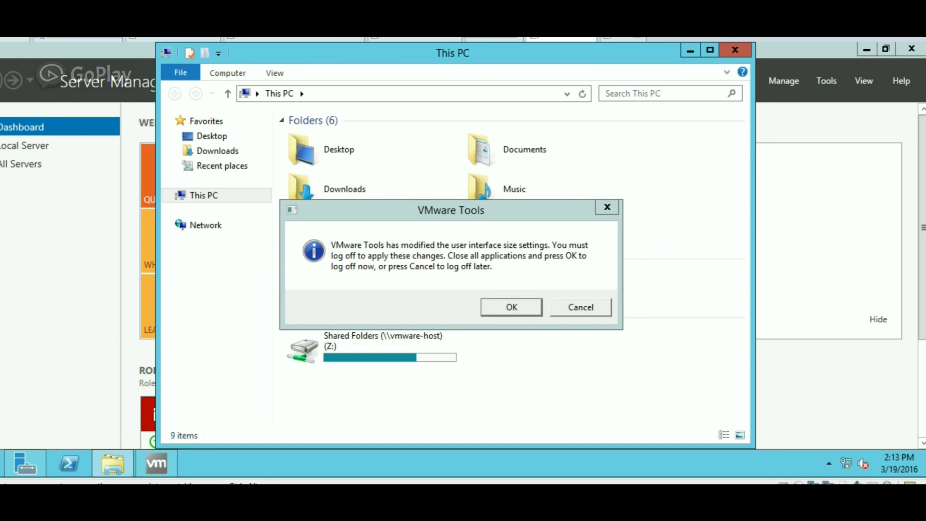
key(Return)
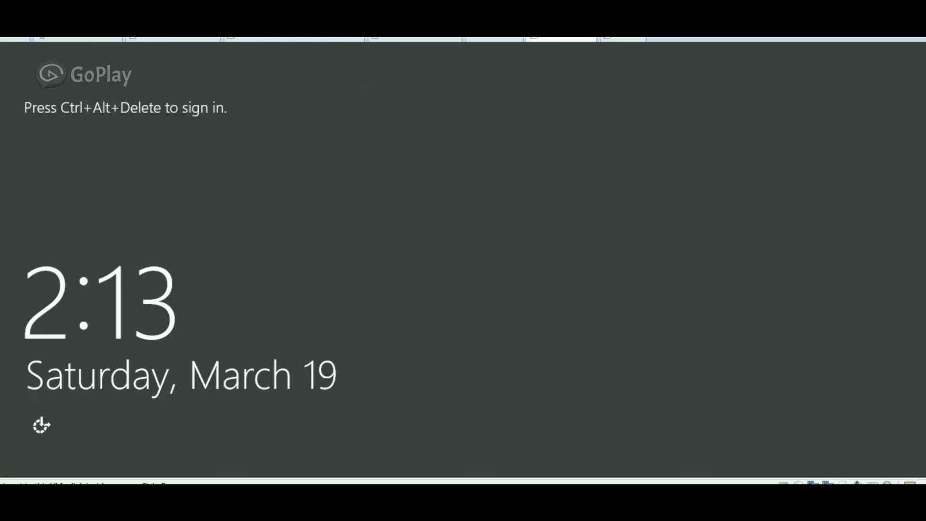
Send Ctrl+Alt+Del to the guest and sign back in with the domain account's password.
right_click(533, 38)
click(592, 112)
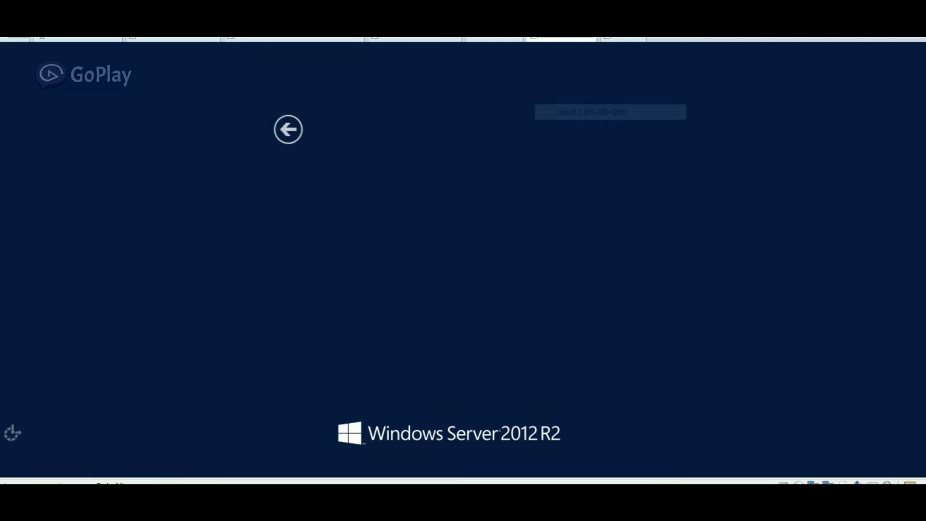
click(370, 186)
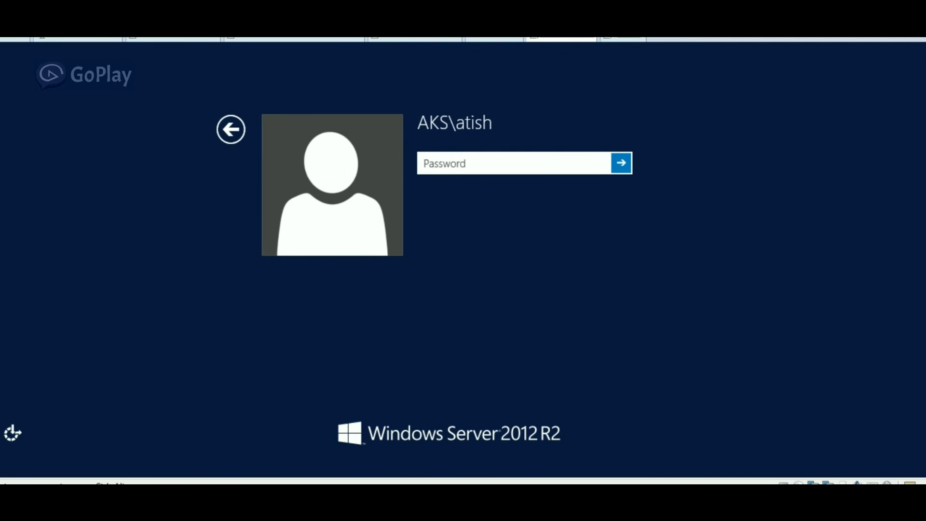
text(*******)
key(Return)
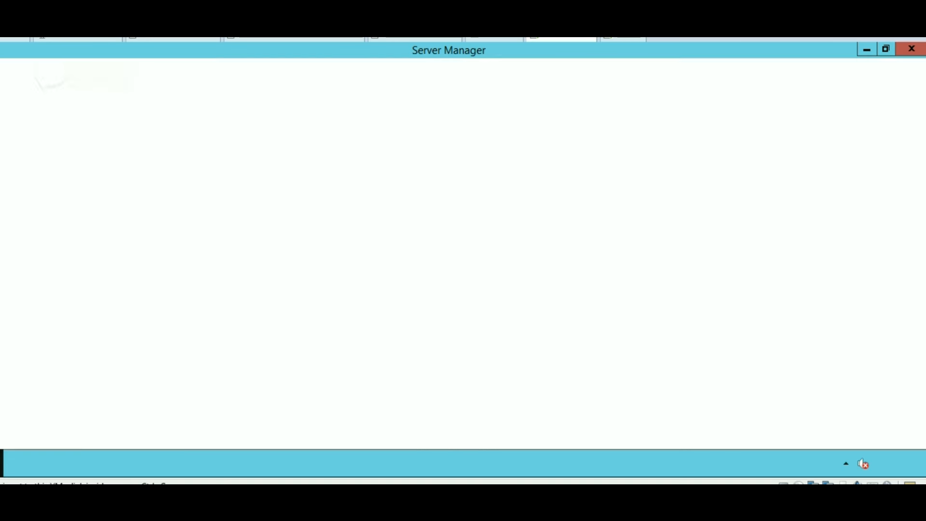
key(super+x)
Open the iso folder on the Shared Folders (Z:) drive in File Explorer.
key(Up)
key(Up)
key(Up)
key(Up)
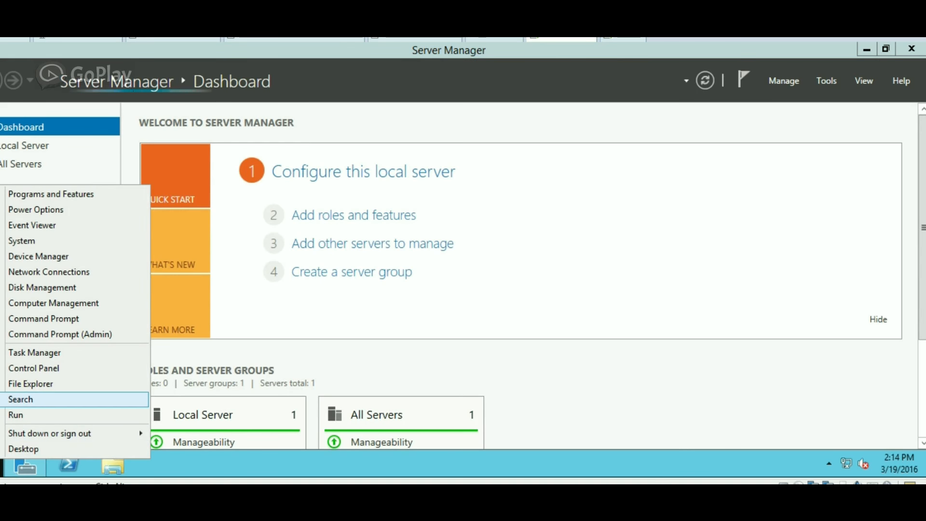
key(Return)
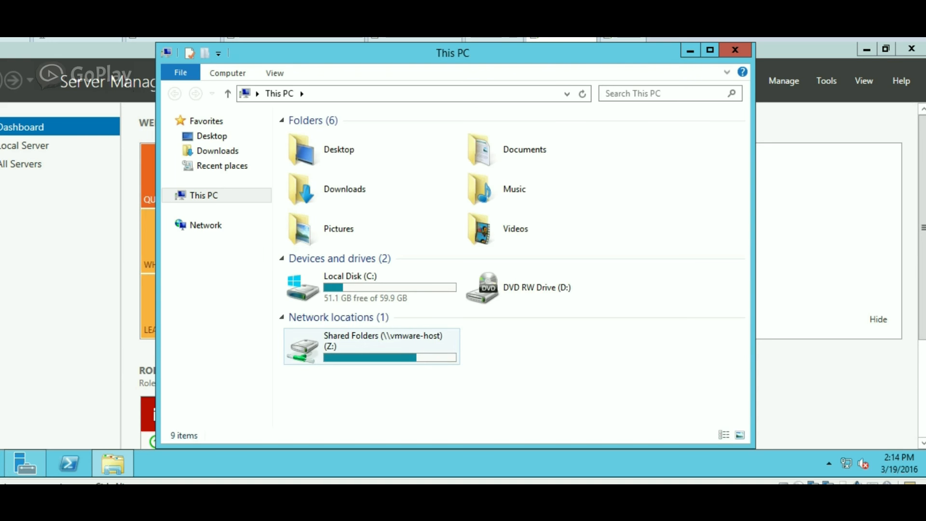
double_click(371, 346)
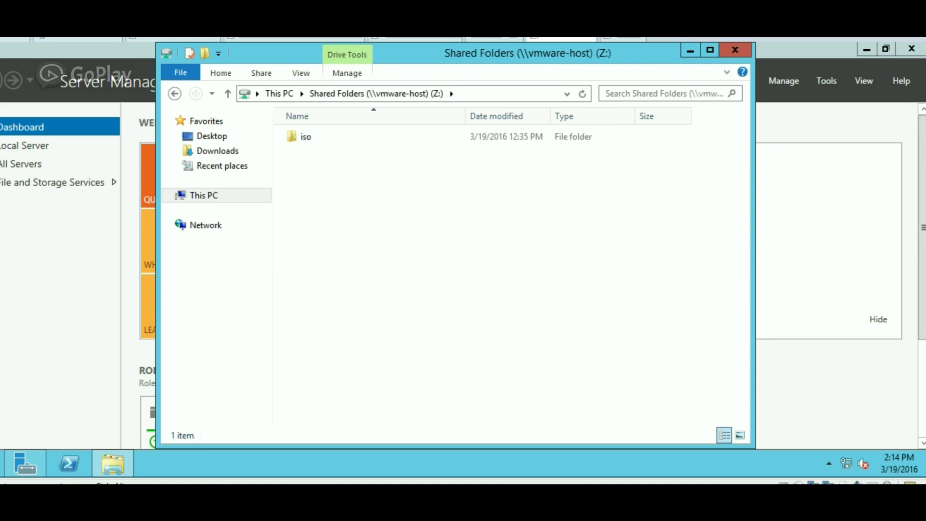
key(Down)
key(Return)
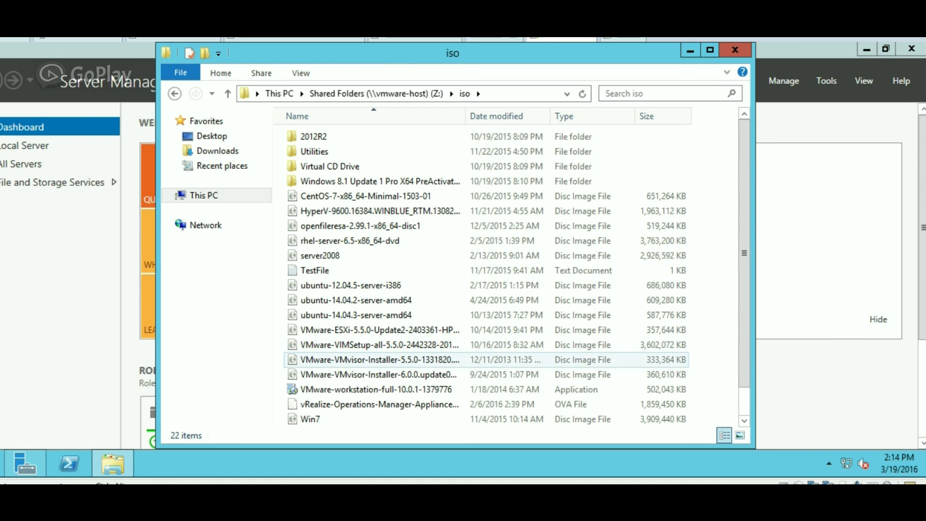
Try mounting the VIMSetup 5.5.0 ISO, dismiss the failure error, and minimize Explorer.
click(377, 344)
right_click(377, 345)
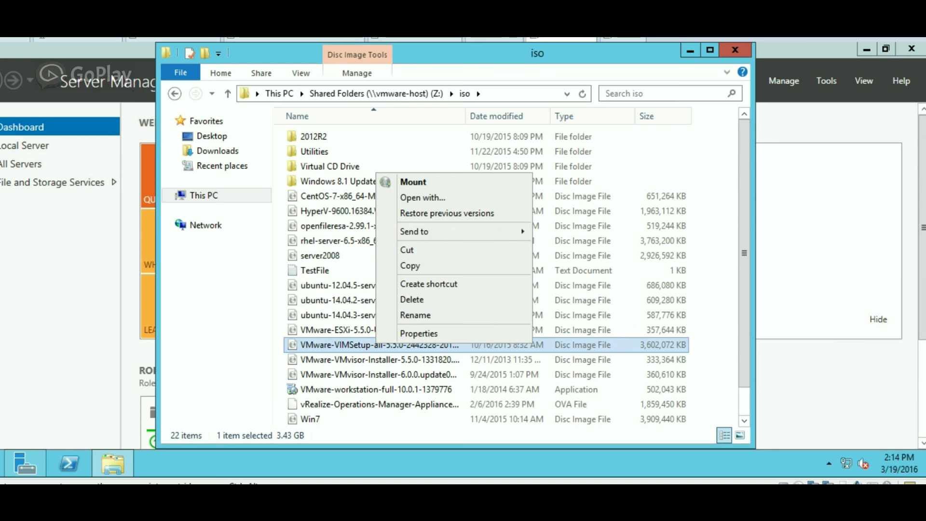
click(414, 182)
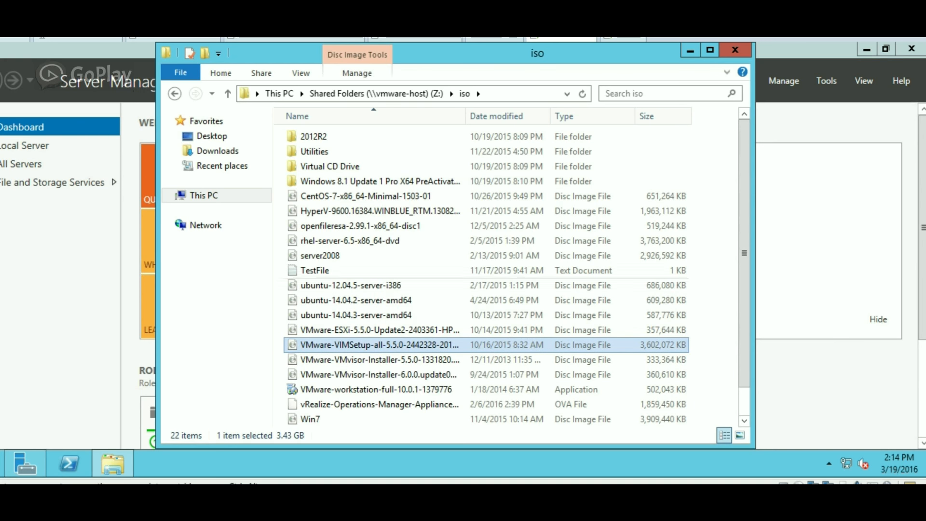
key(Return)
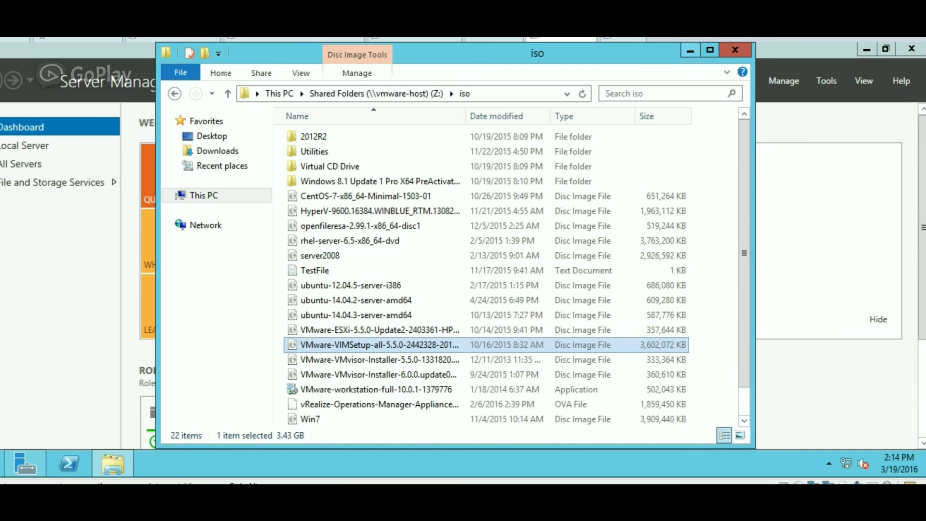
click(690, 50)
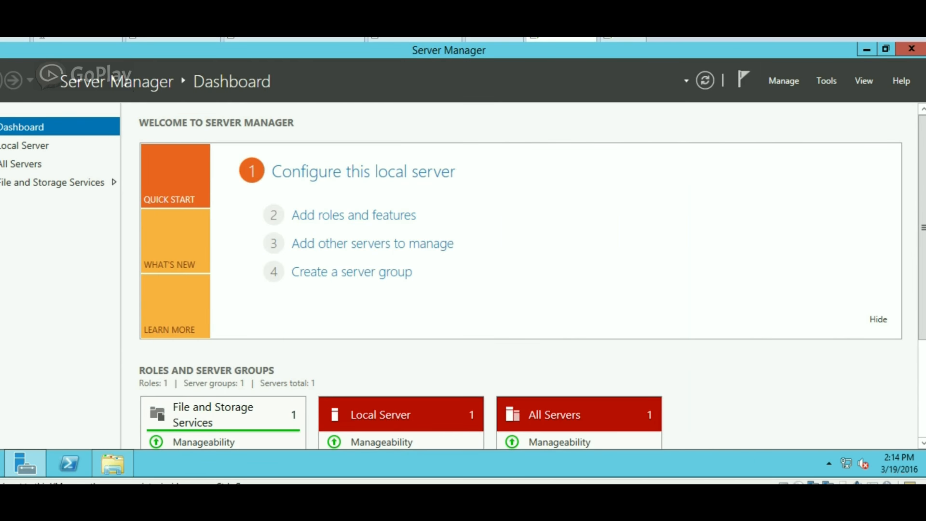
Disconnect the virtual machine's CD/DVD drive.
right_click(549, 38)
mouse_move(610, 82)
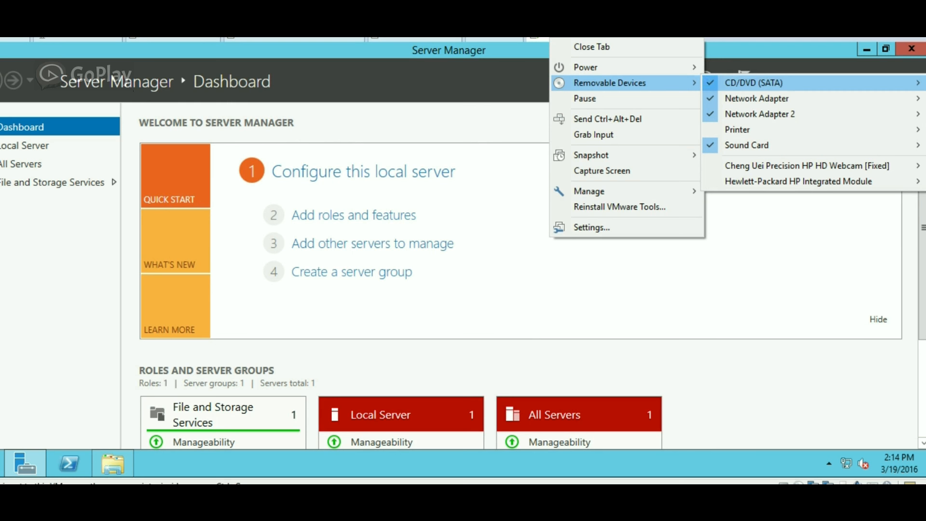
mouse_move(753, 83)
click(642, 82)
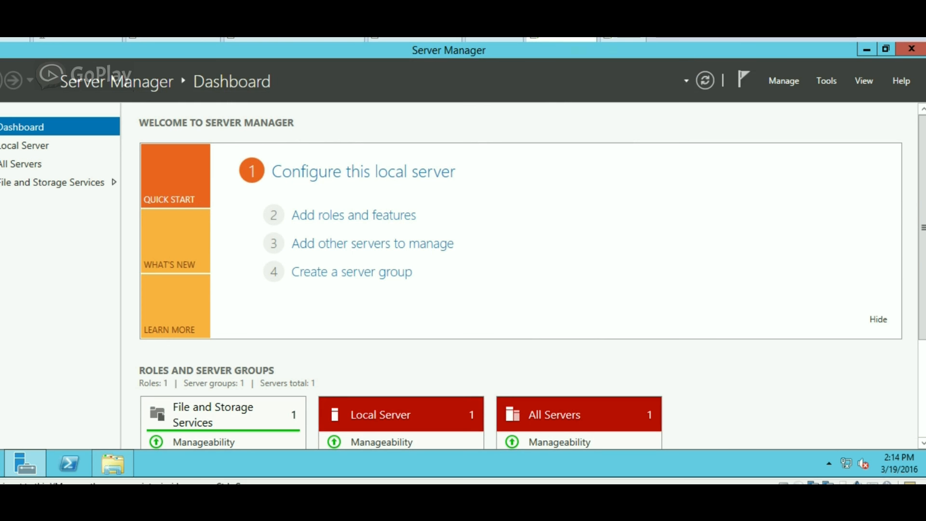
right_click(579, 38)
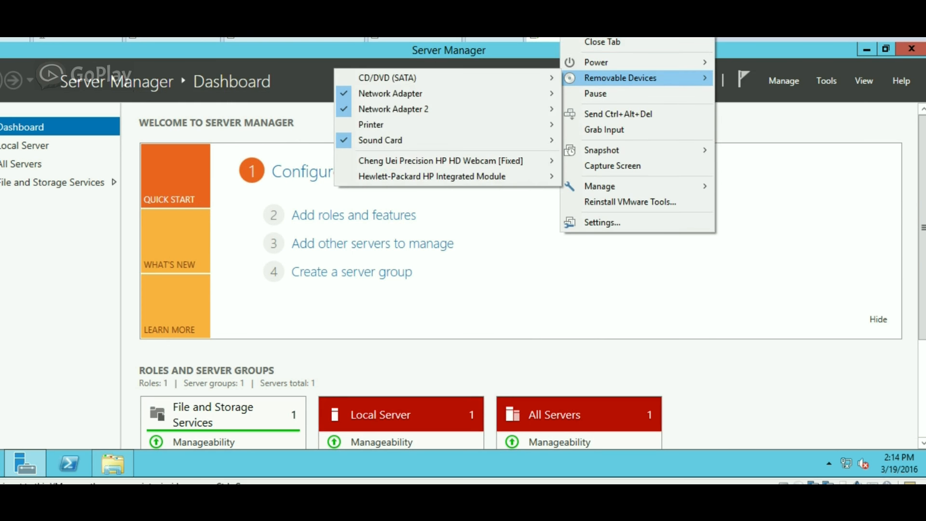
mouse_move(482, 77)
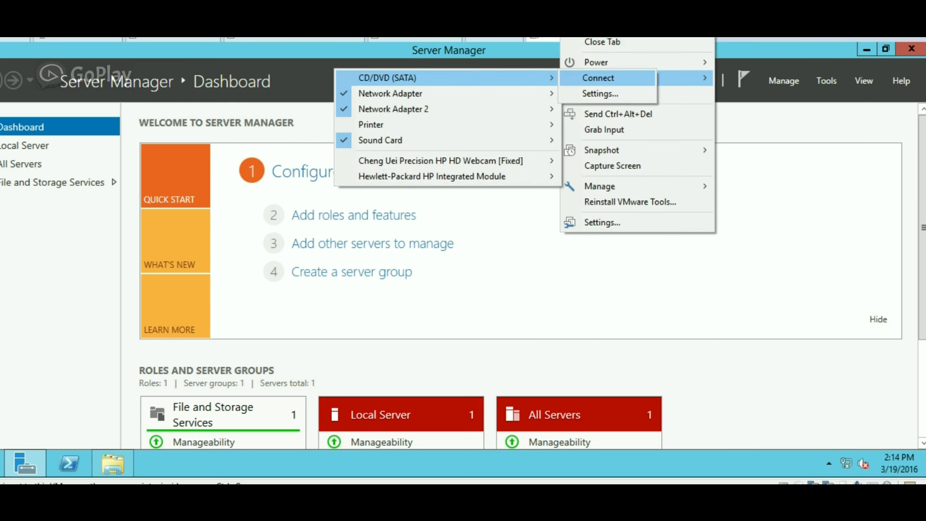
click(600, 93)
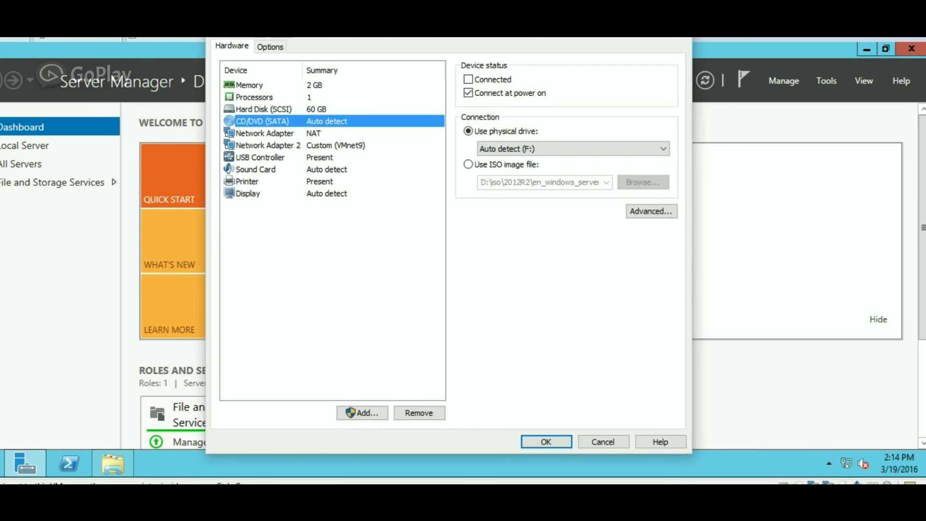
click(467, 164)
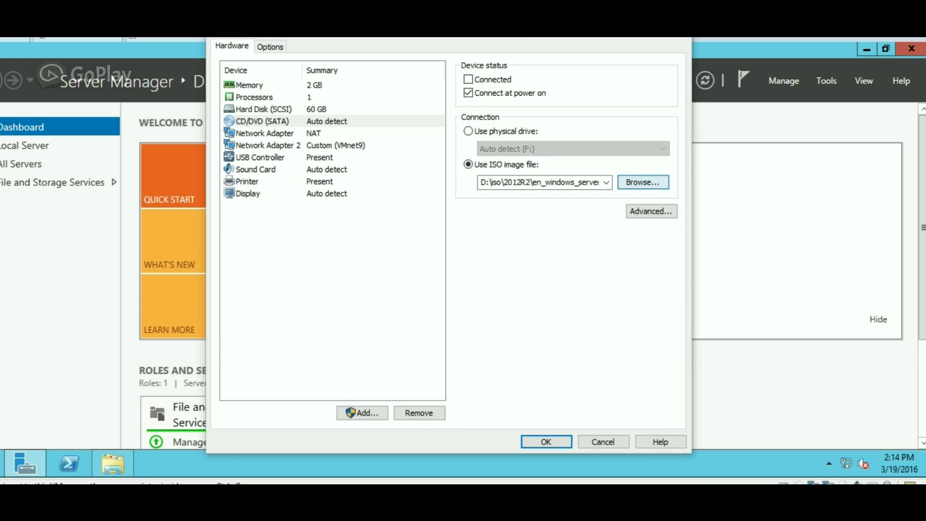
click(643, 182)
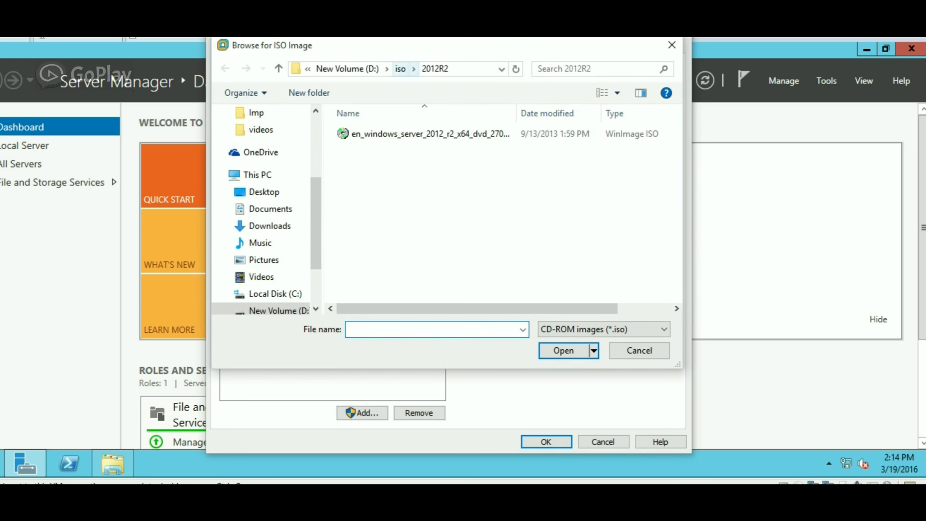
click(400, 68)
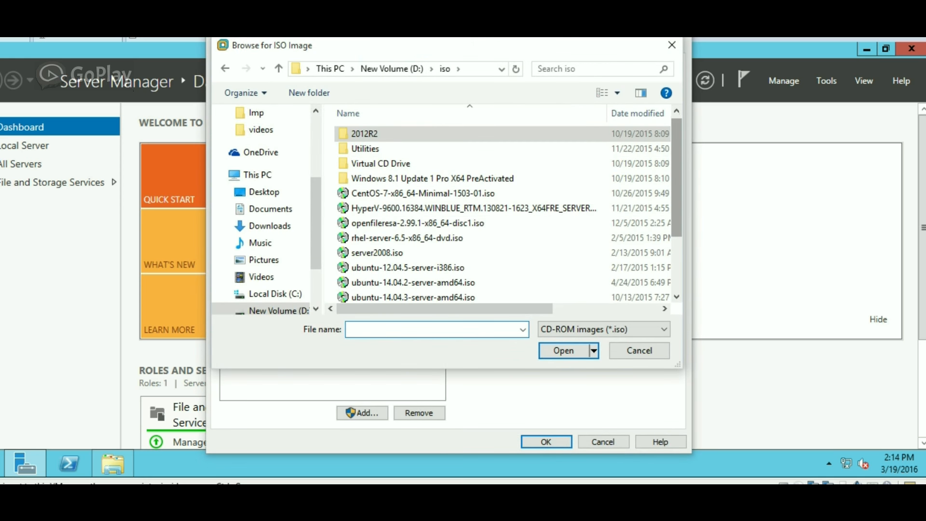
scroll(434, 208, down, 3)
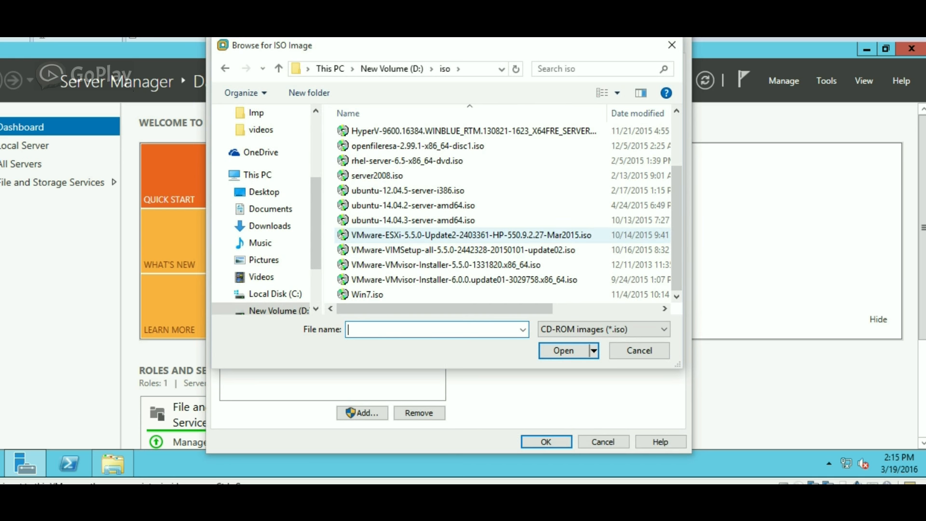
click(463, 250)
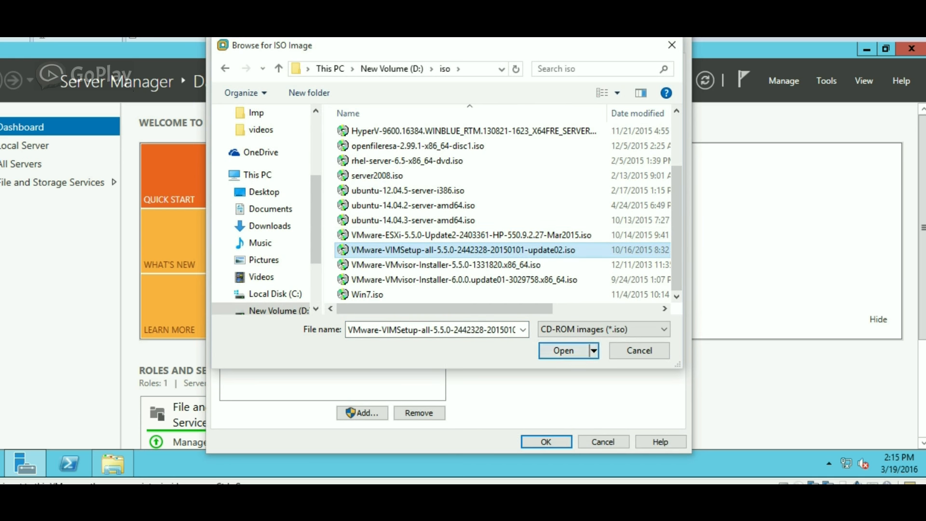
key(Return)
key(Return)
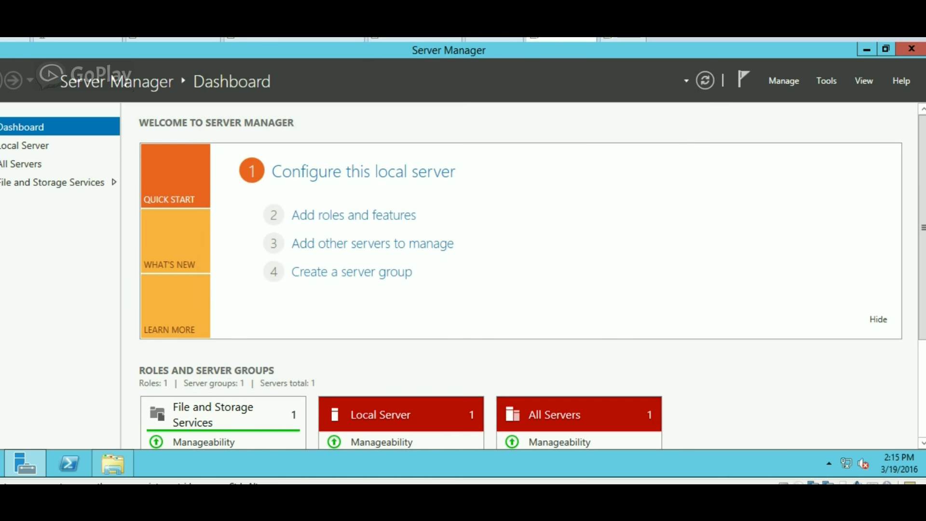
Close Server Manager, show This PC, and connect the CD/DVD drive to the guest.
click(911, 48)
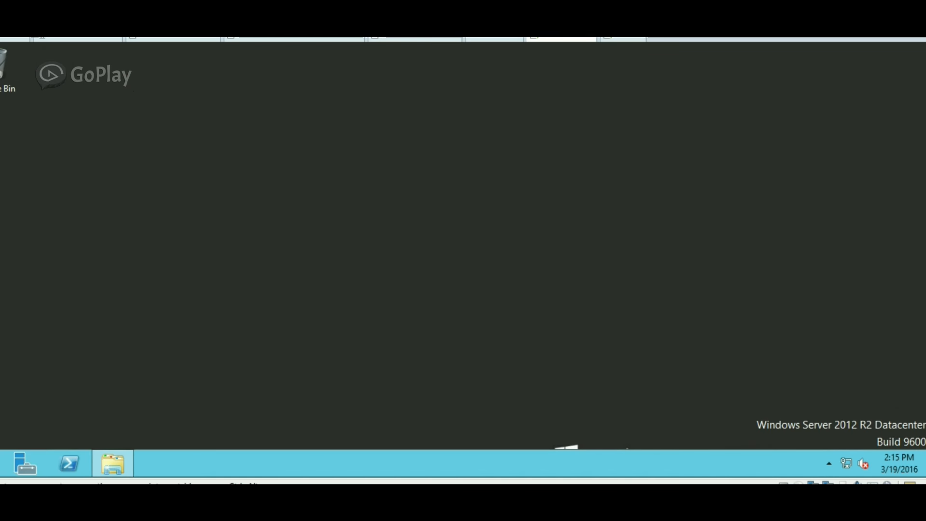
click(113, 463)
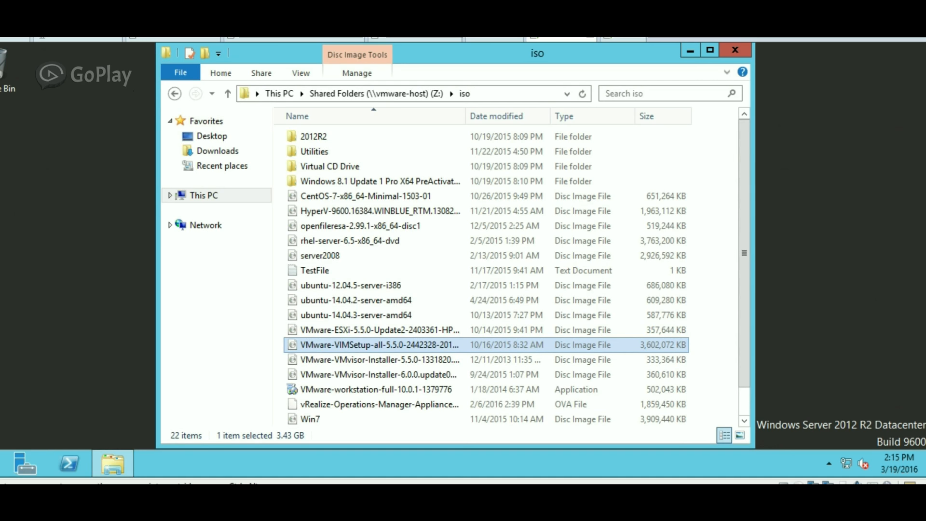
click(203, 196)
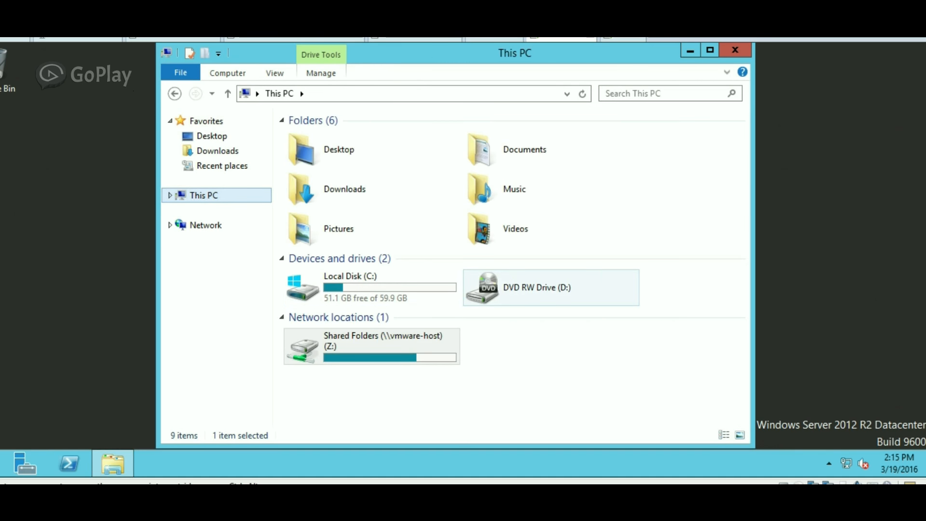
right_click(551, 38)
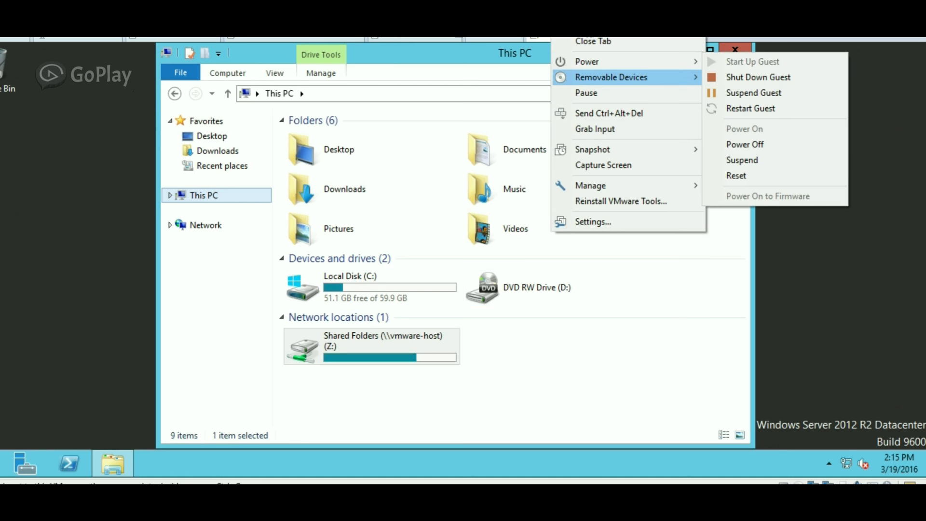
mouse_move(611, 77)
mouse_move(756, 77)
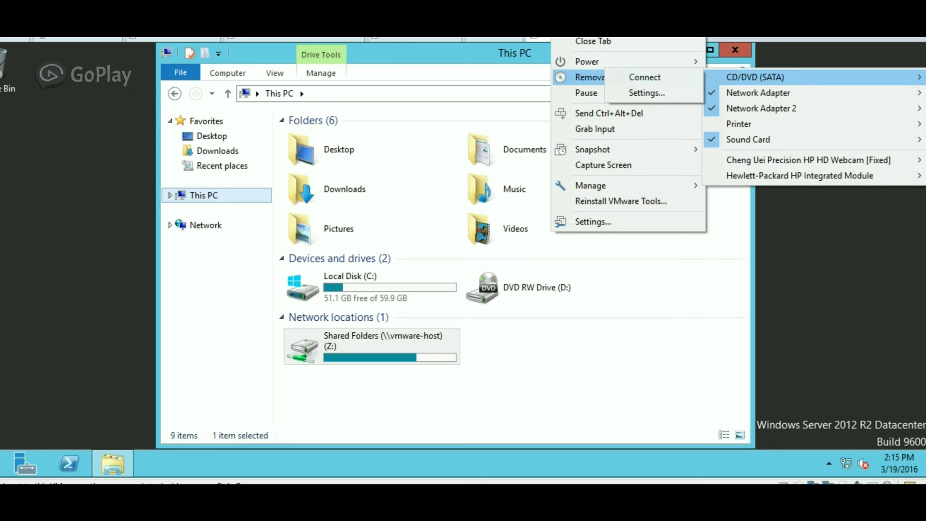
click(644, 77)
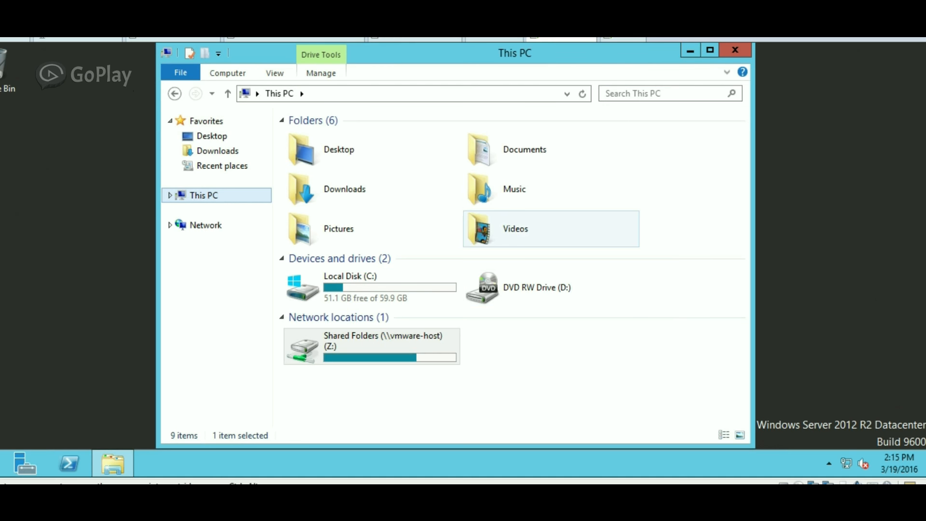
Open AutoPlay for the DVD drive, close This PC, and allow autorun to run.
right_click(518, 285)
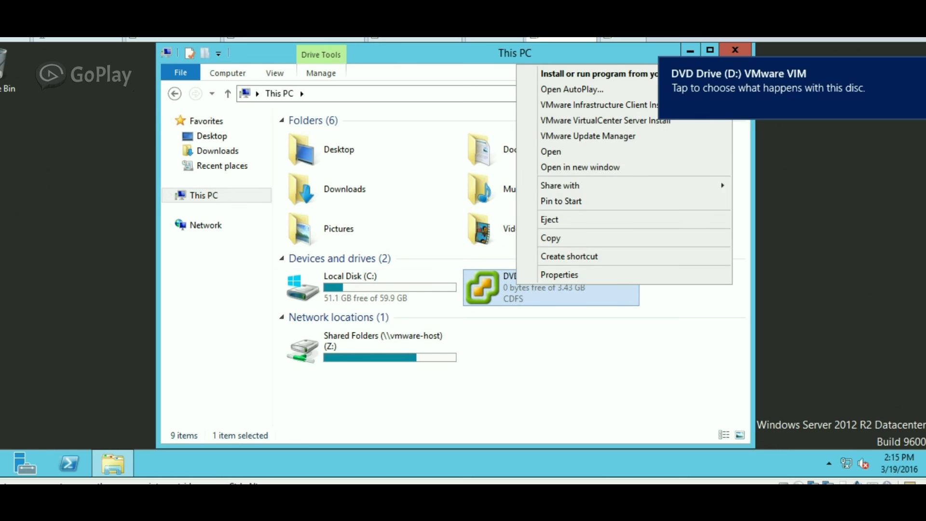
click(572, 89)
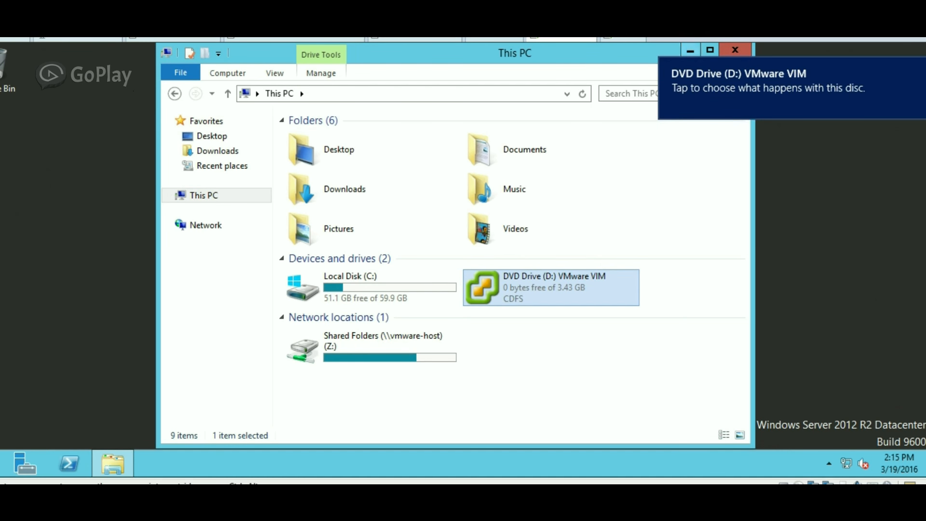
click(735, 50)
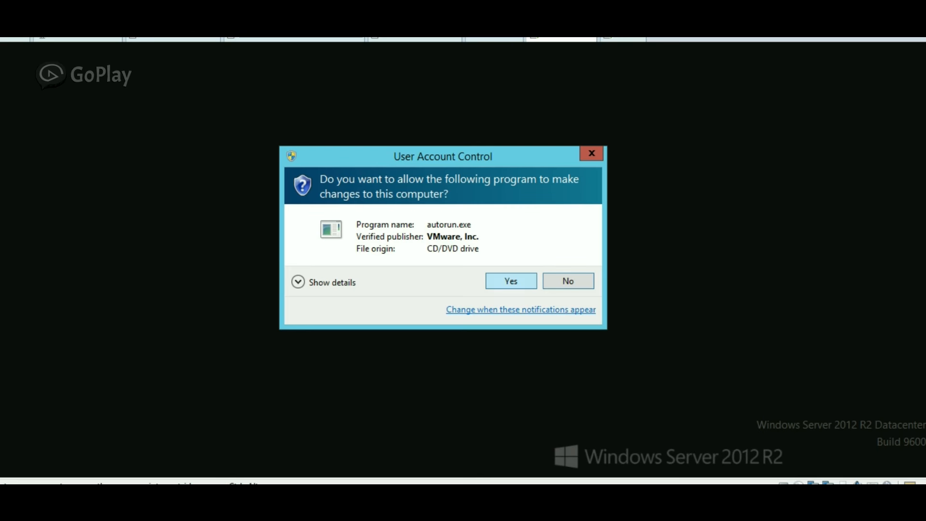
click(510, 279)
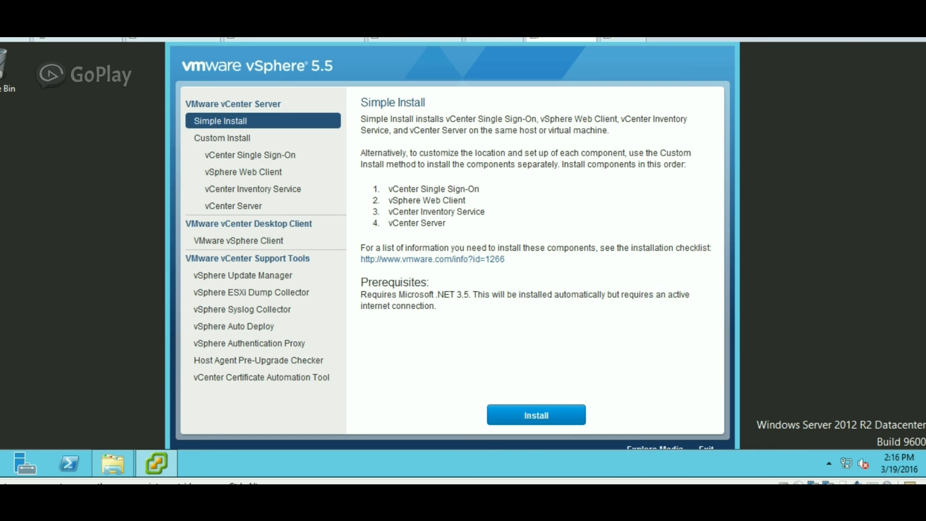
Start the vCenter Simple Install from the vSphere 5.5 installer.
click(536, 415)
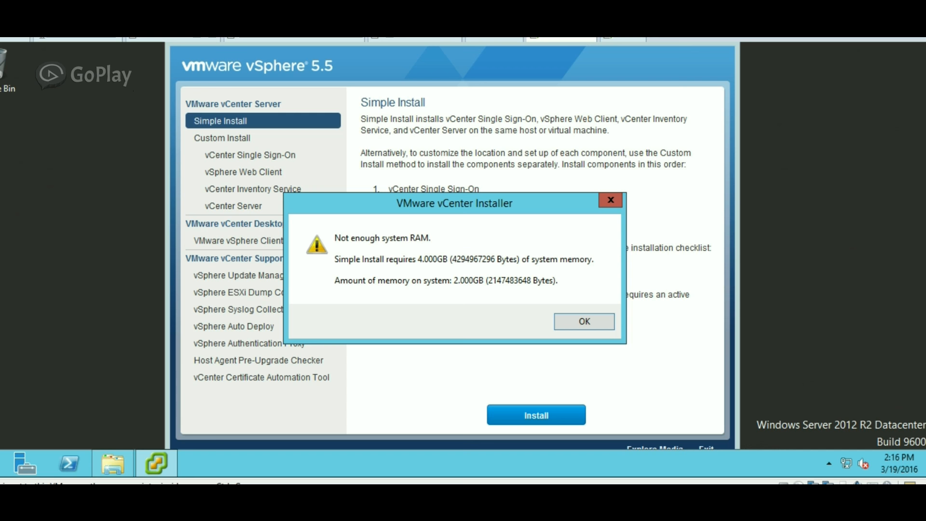
Raise the guest memory to 4096 MB, dismiss the RAM warning, and retry Simple Install.
right_click(549, 38)
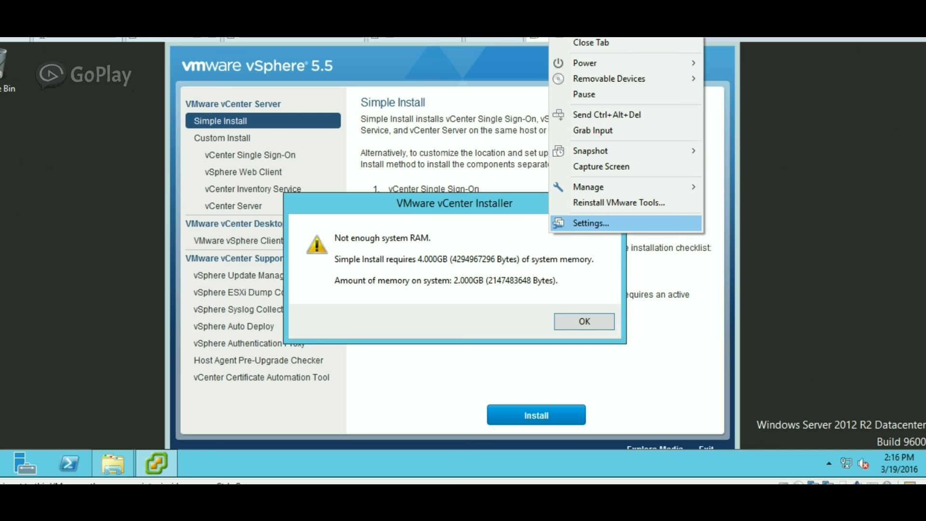
click(591, 224)
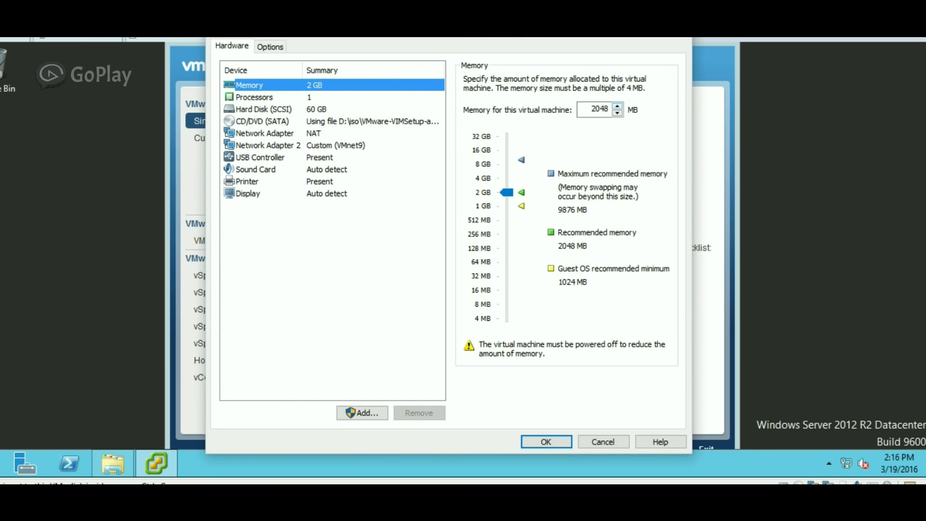
click(617, 106)
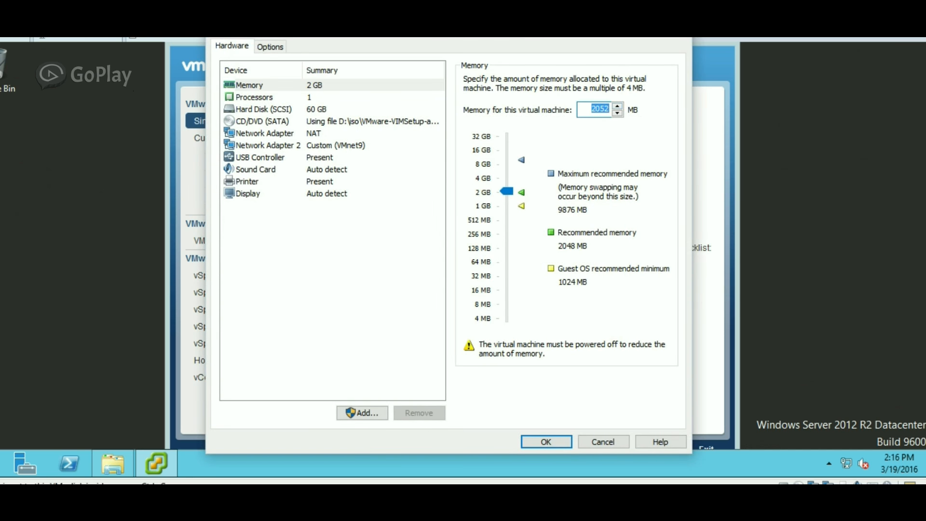
drag(507, 191, 506, 178)
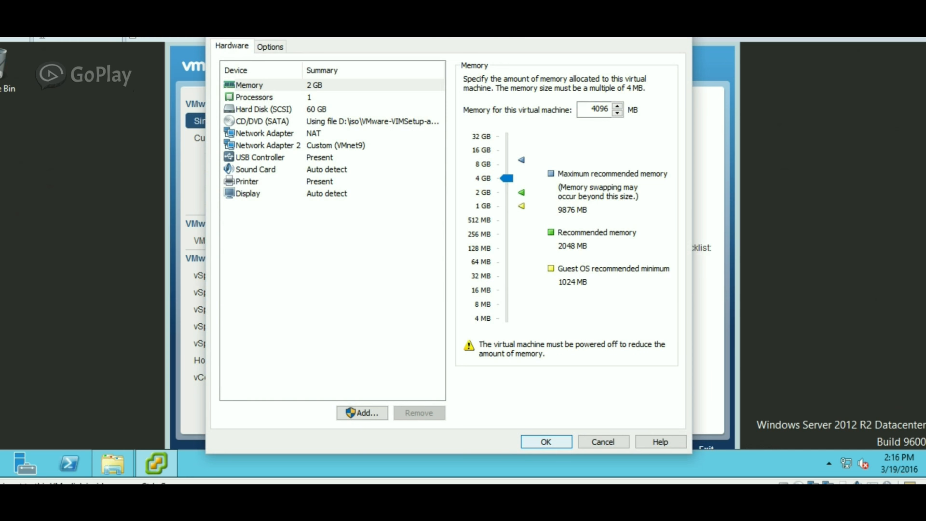
click(545, 442)
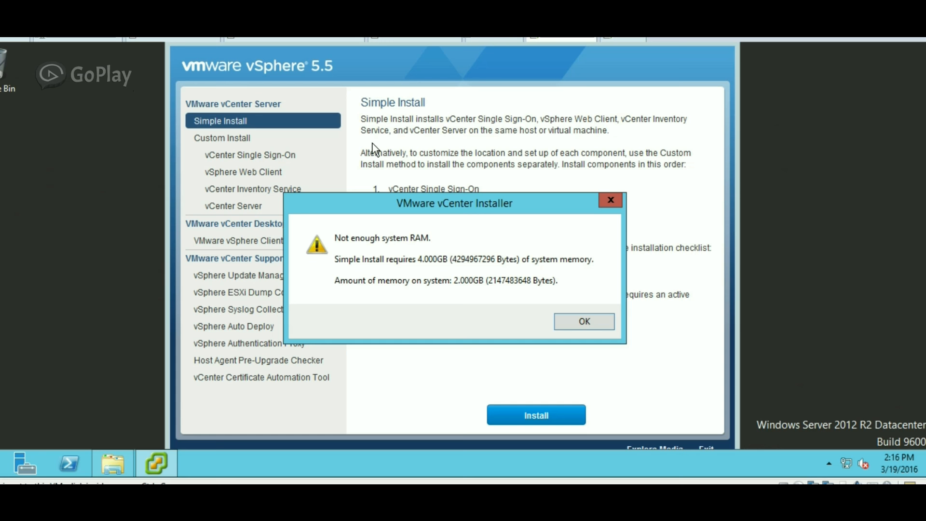
key(Return)
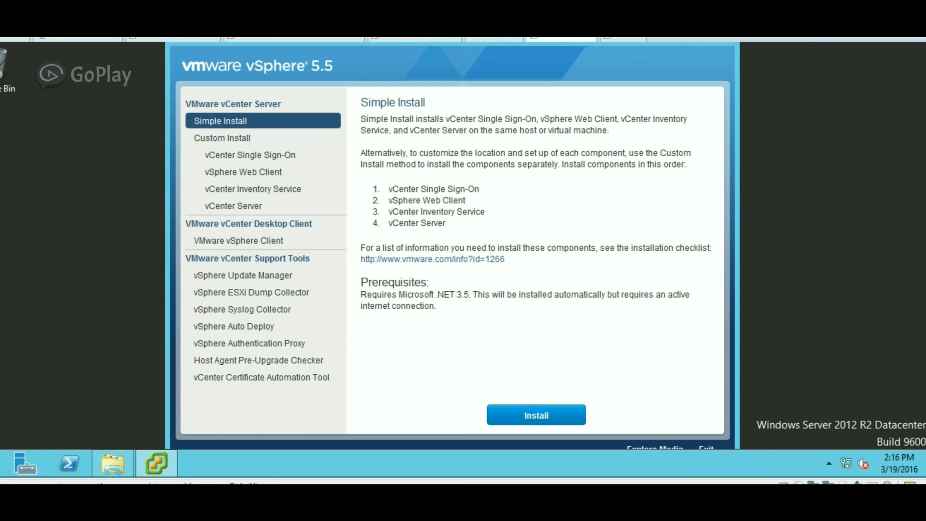
click(536, 415)
Dismiss the low-RAM warning, restart the server via Win+X, then open This PC.
key(Return)
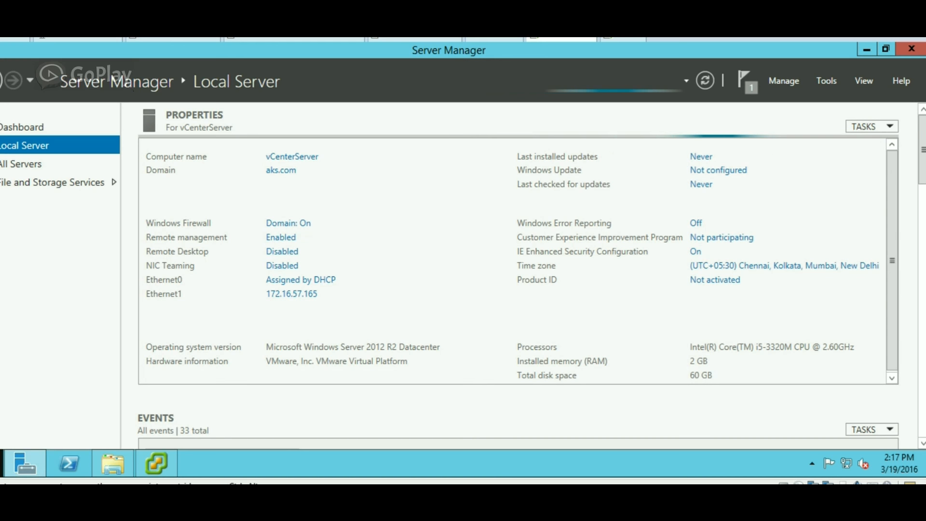
key(super+x)
key(Return)
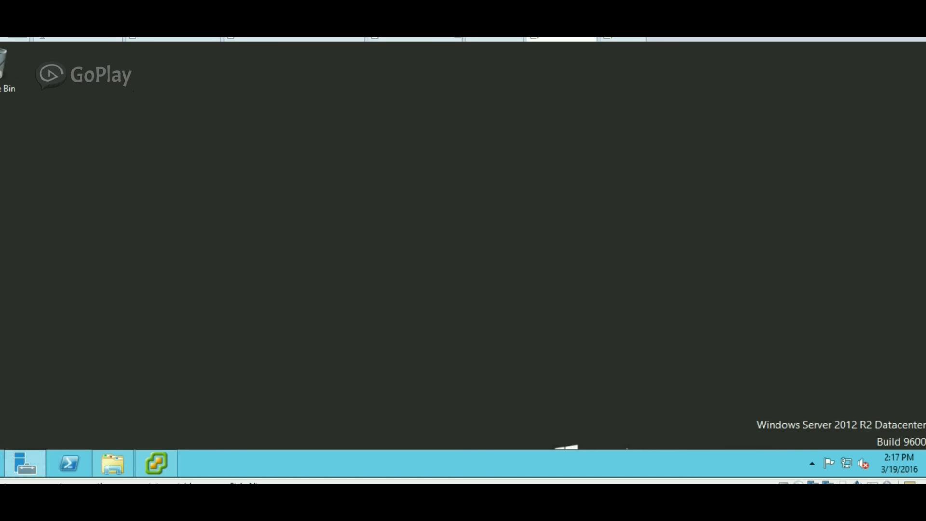
key(super+x)
key(Up)
key(Right)
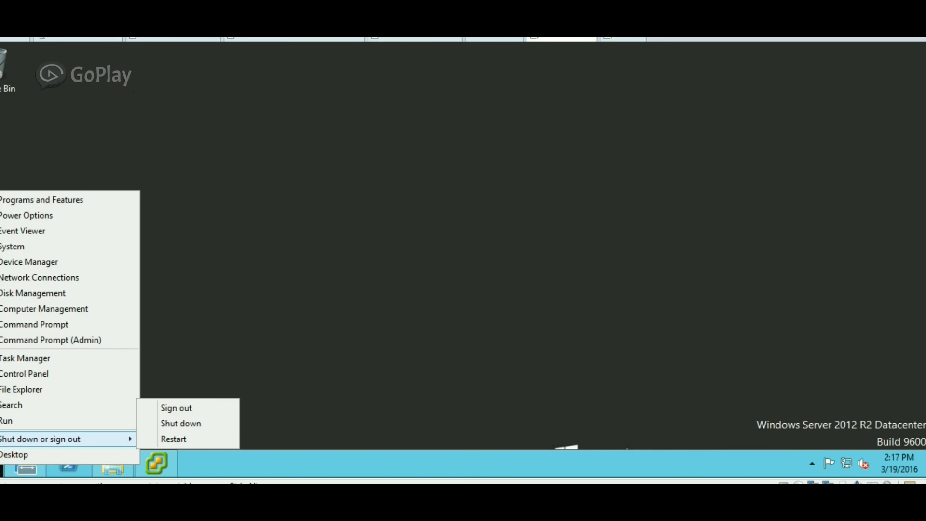
key(Up)
key(Return)
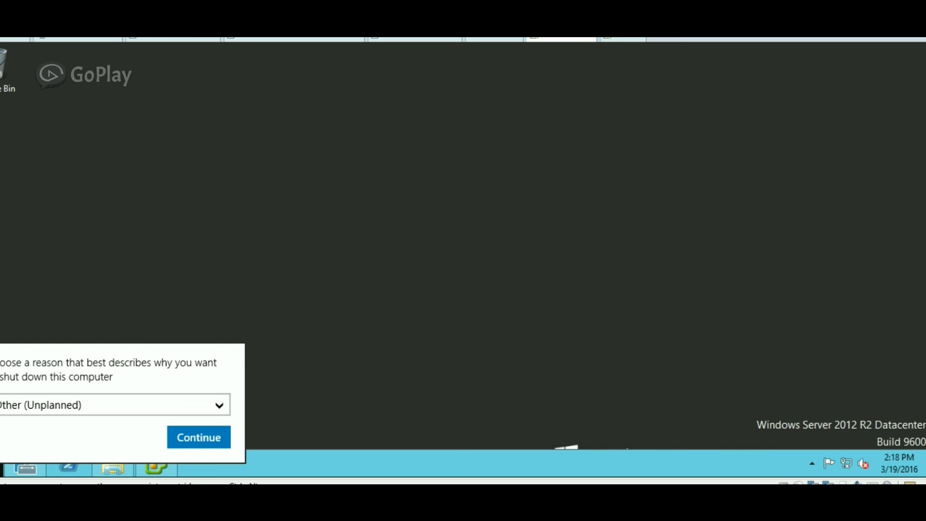
key(Return)
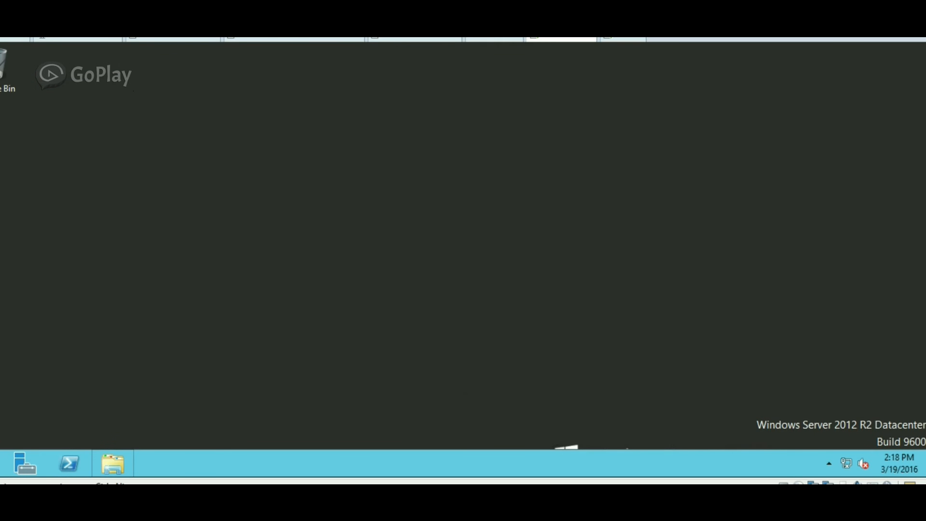
click(113, 463)
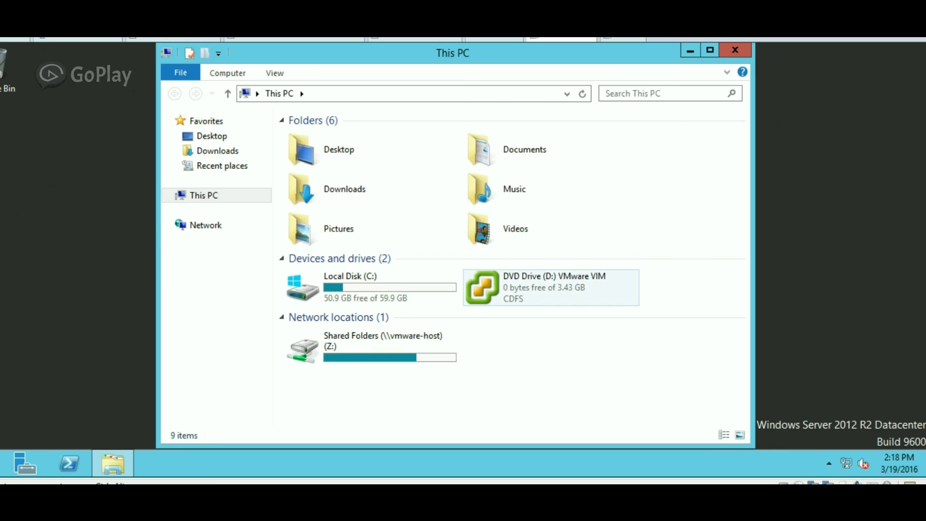
Run autorun.exe from the VMware VIM disc's AutoPlay and start vCenter Simple Install.
double_click(550, 287)
right_click(505, 292)
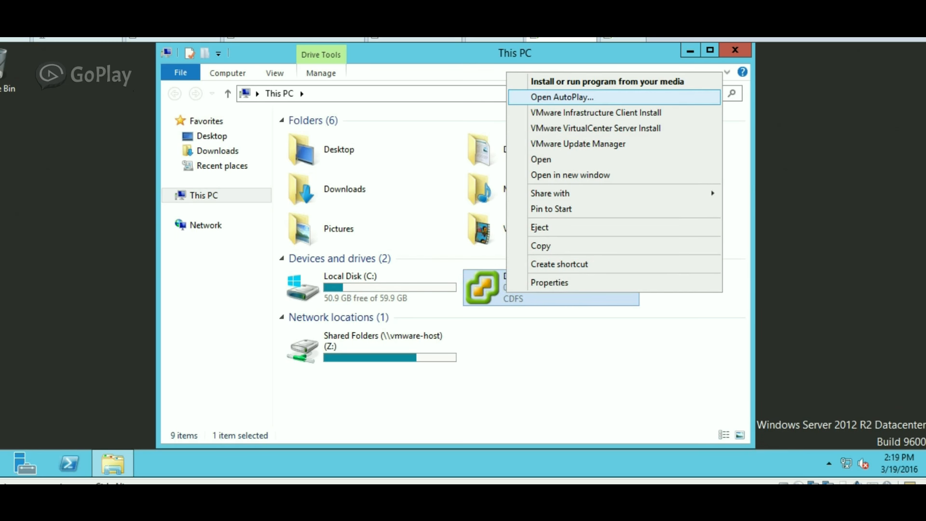
click(563, 98)
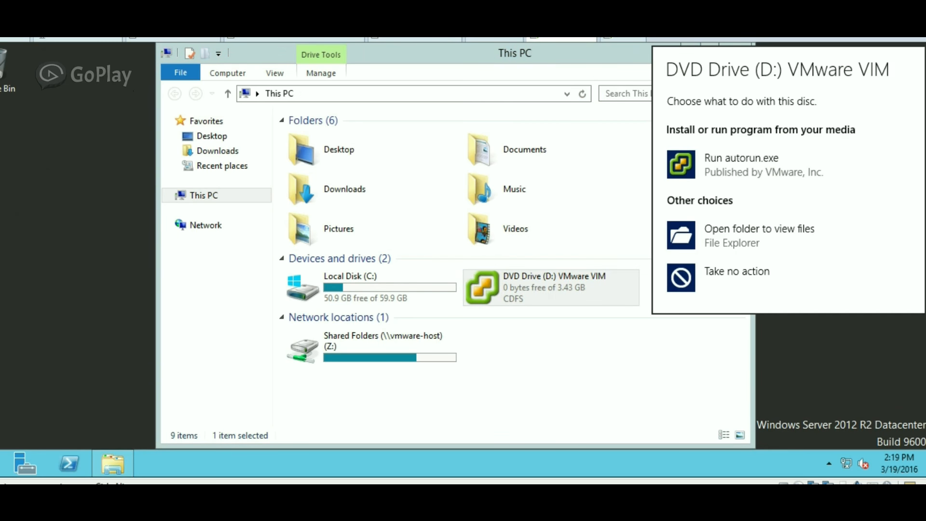
click(741, 164)
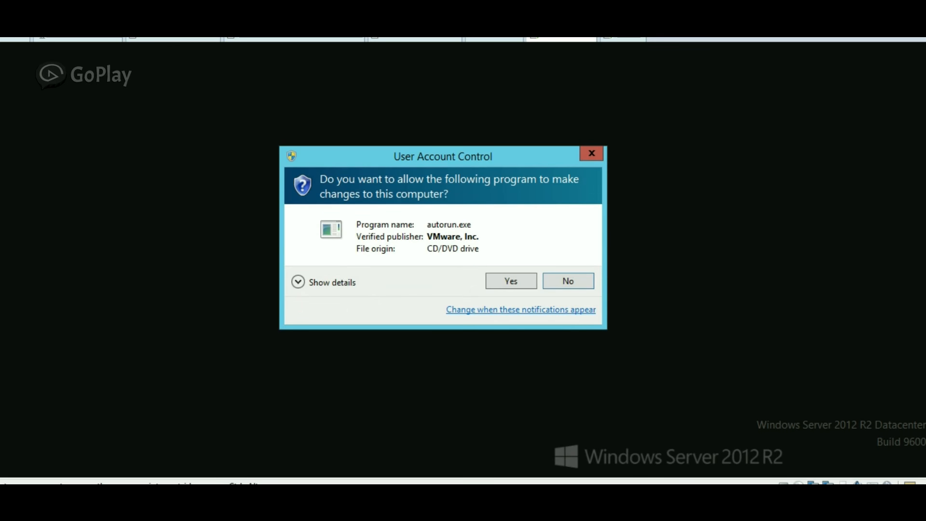
click(510, 282)
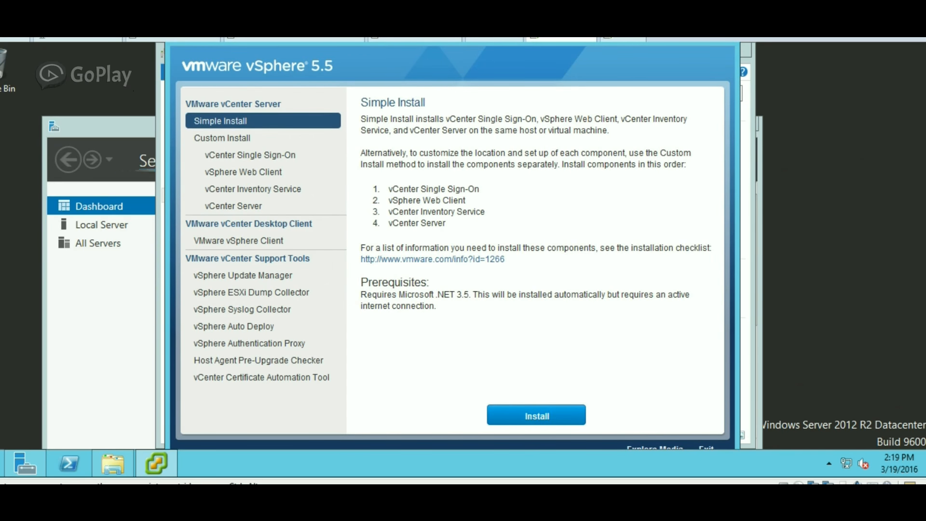
click(536, 415)
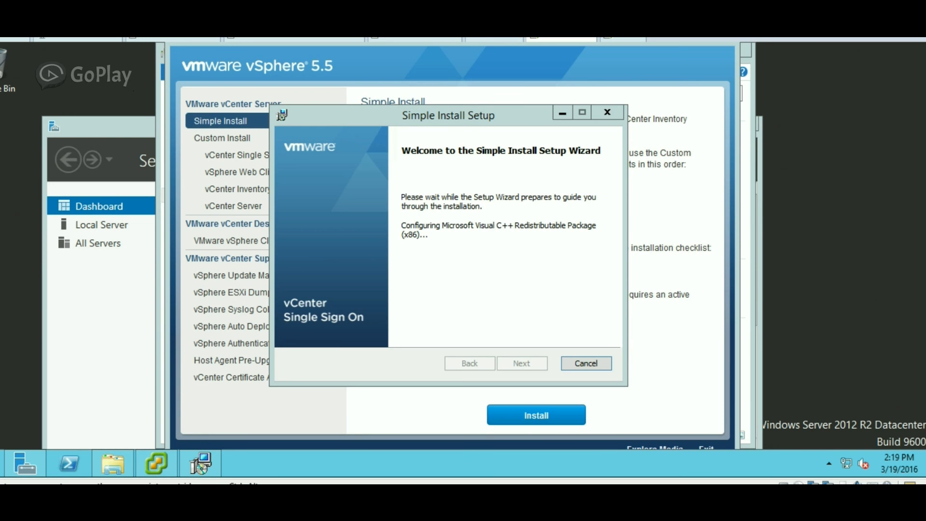
Accept the Single Sign-On licence terms and pass the prerequisites check.
drag(456, 113, 417, 105)
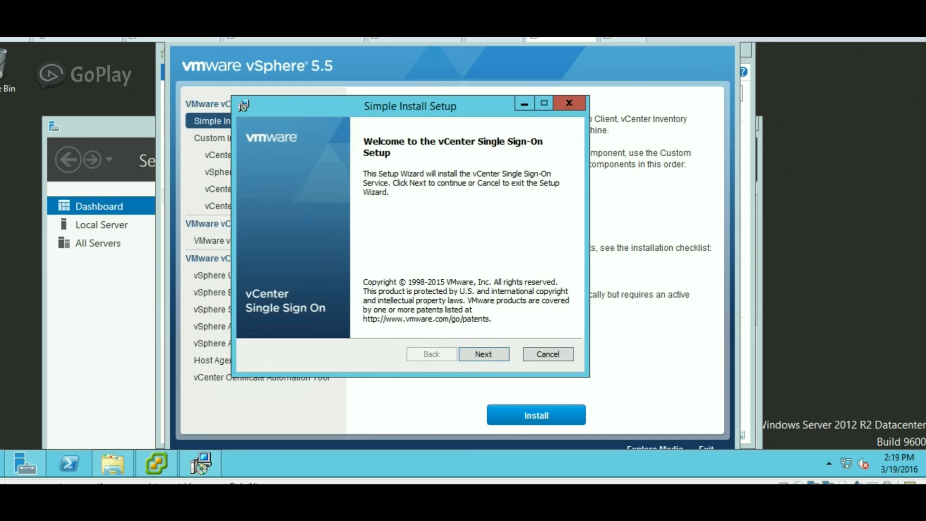
click(483, 354)
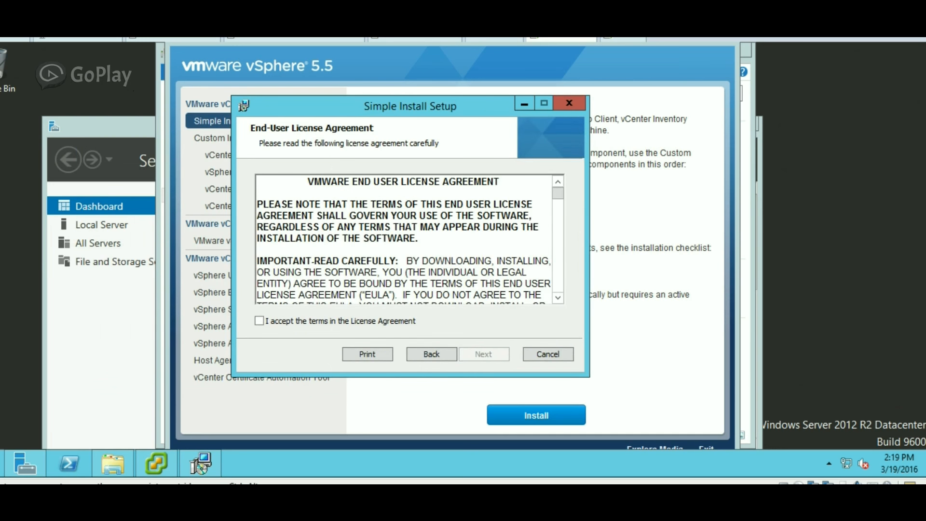
click(259, 321)
click(483, 354)
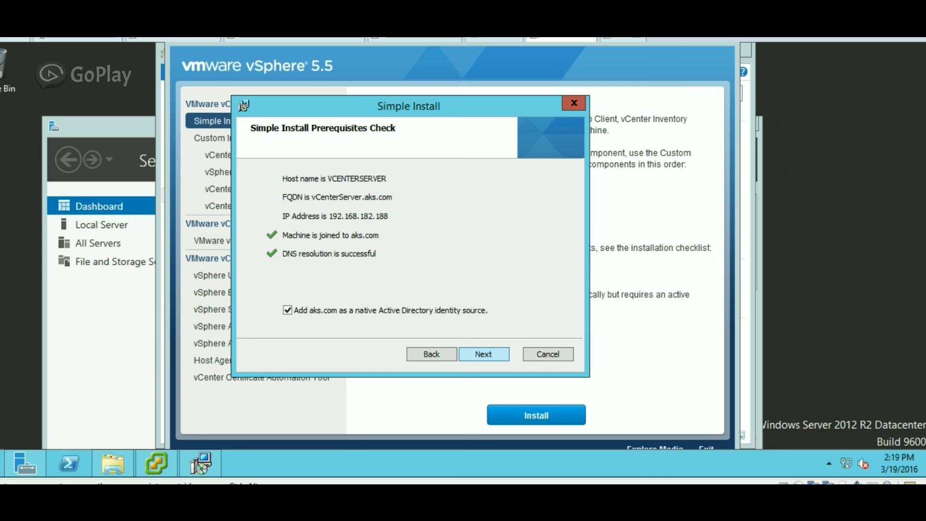
key(Return)
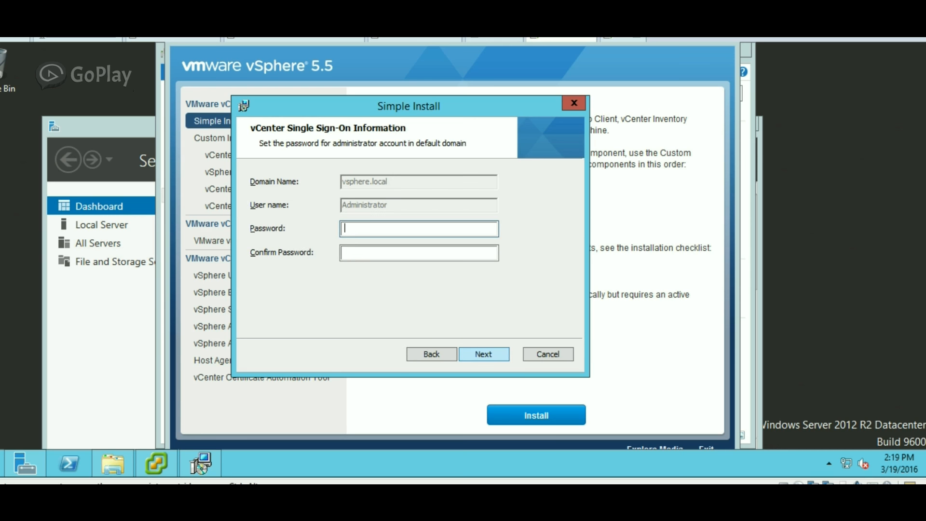
Enter and confirm an administrator password, which is rejected by the complexity check.
text(••••••••)
key(Tab)
text(••••••••)
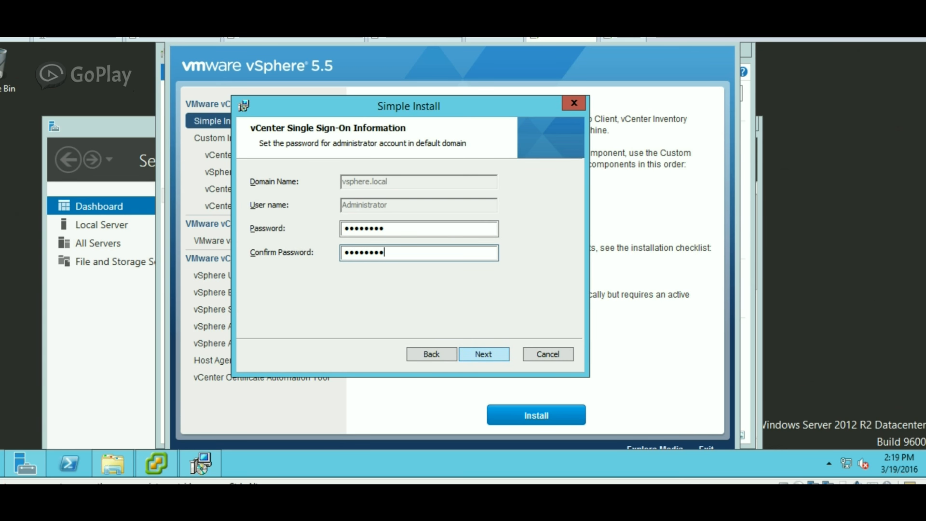
key(Return)
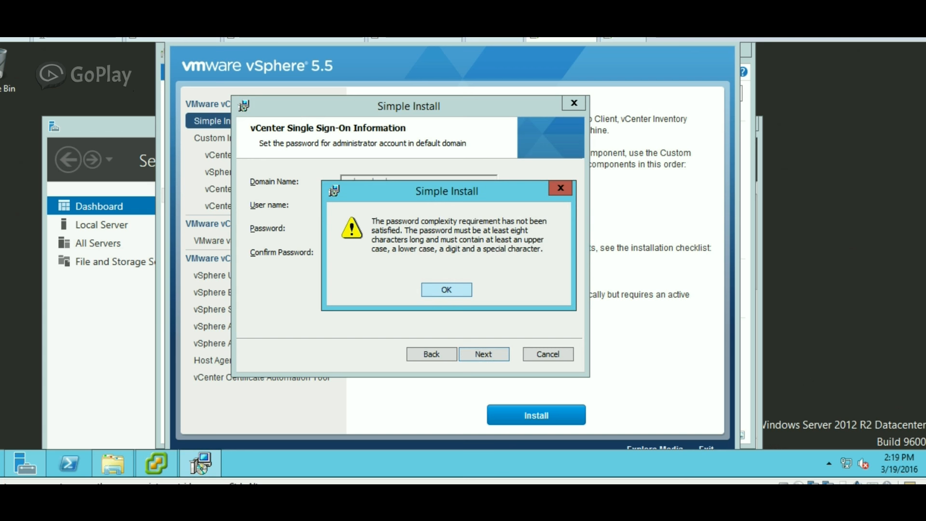
key(Return)
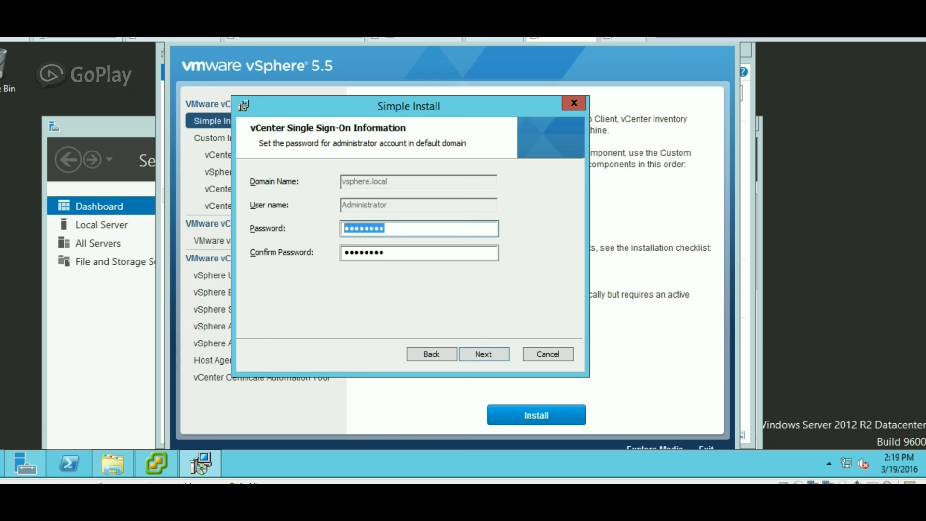
Re-enter and confirm a stronger vsphere.local administrator password and continue.
text(VM)
text(re1!)
key(Tab)
text(VMwar)
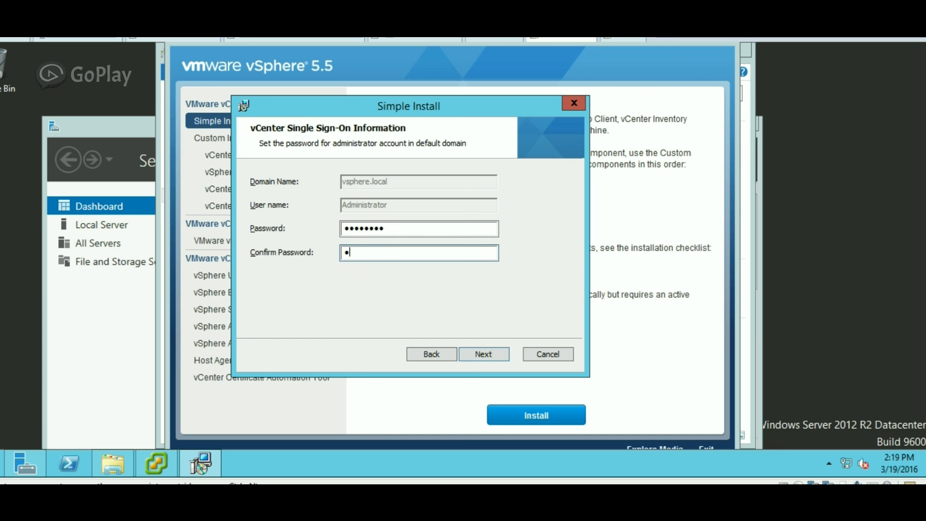
text(e1!)
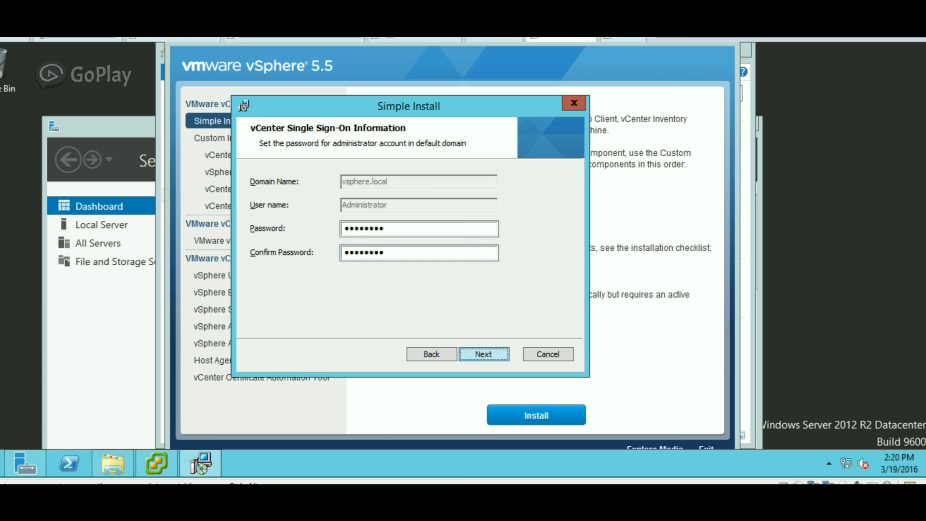
key(Return)
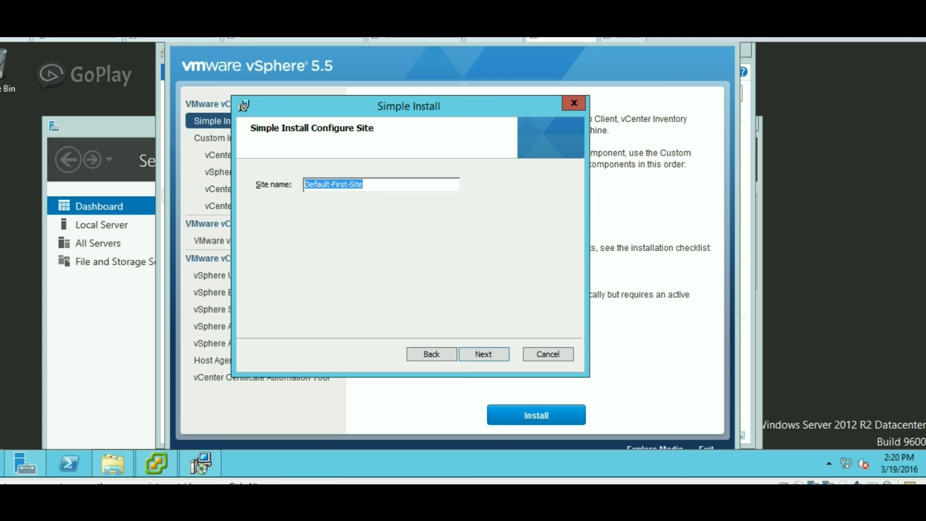
Keep Default-First-Site, HTTPS port 7444 and the default install folder, then install.
key(Return)
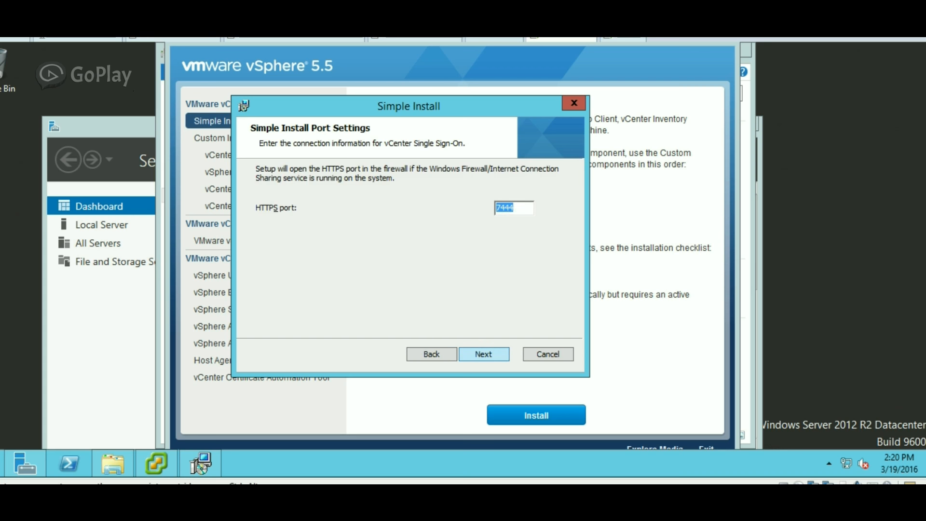
key(Return)
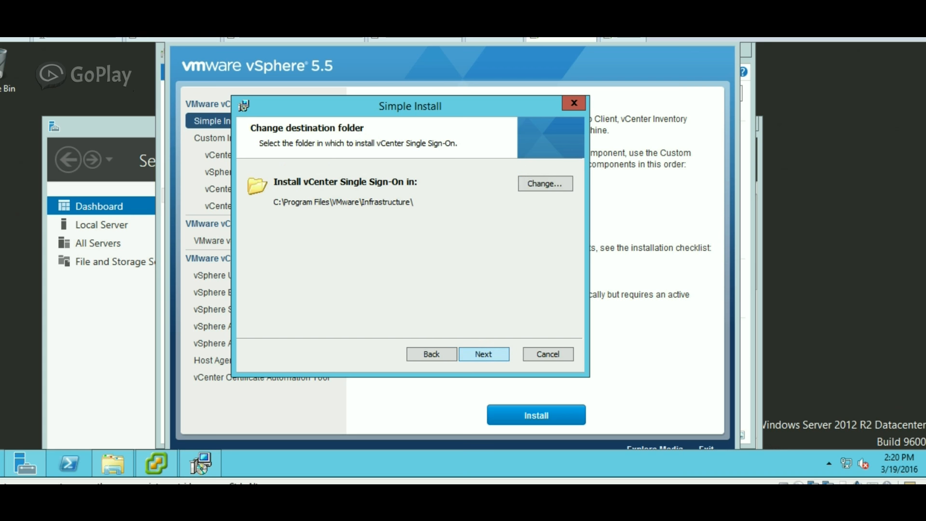
key(Return)
key(Return)
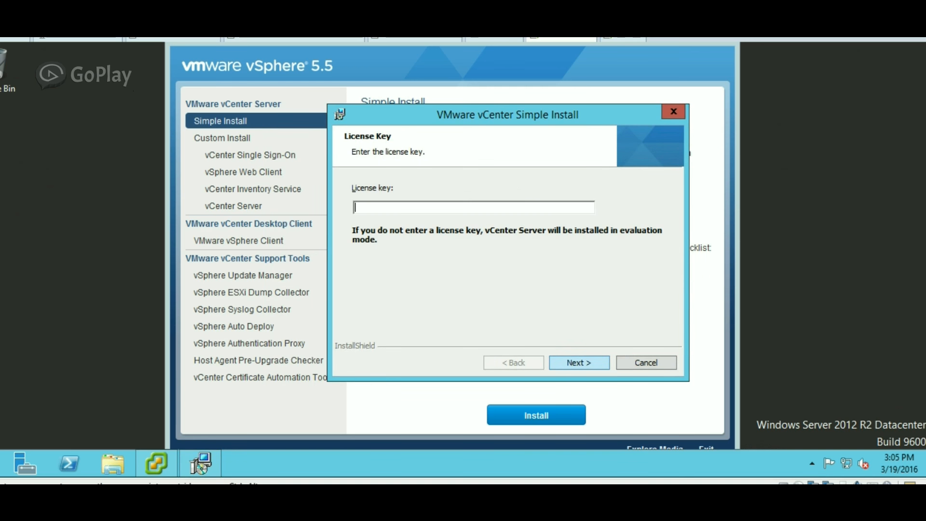
Install vCenter in evaluation mode with SQL Server Express, Local System account, default ports, small inventory.
key(Return)
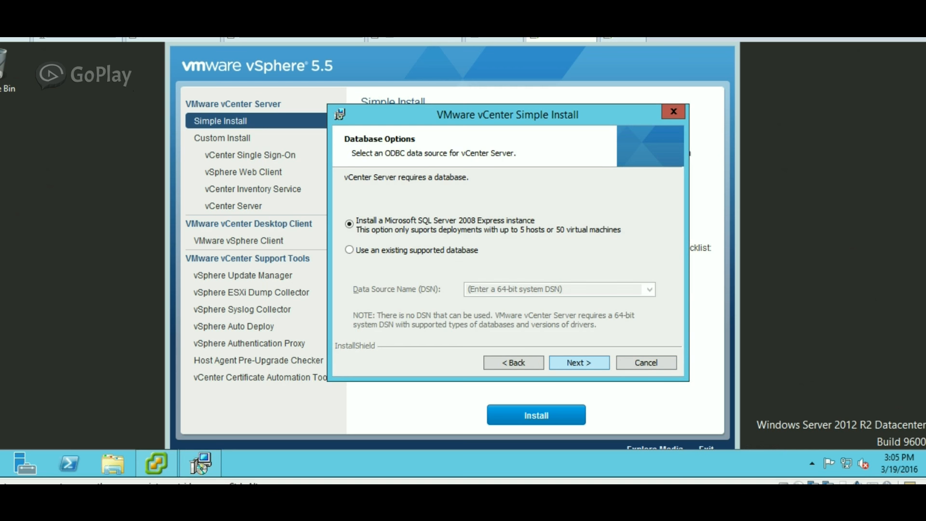
key(Return)
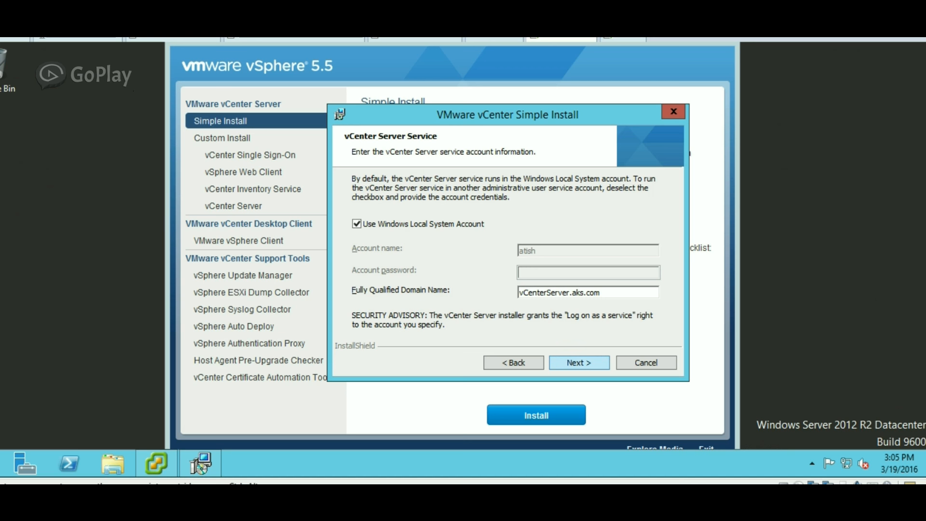
key(Return)
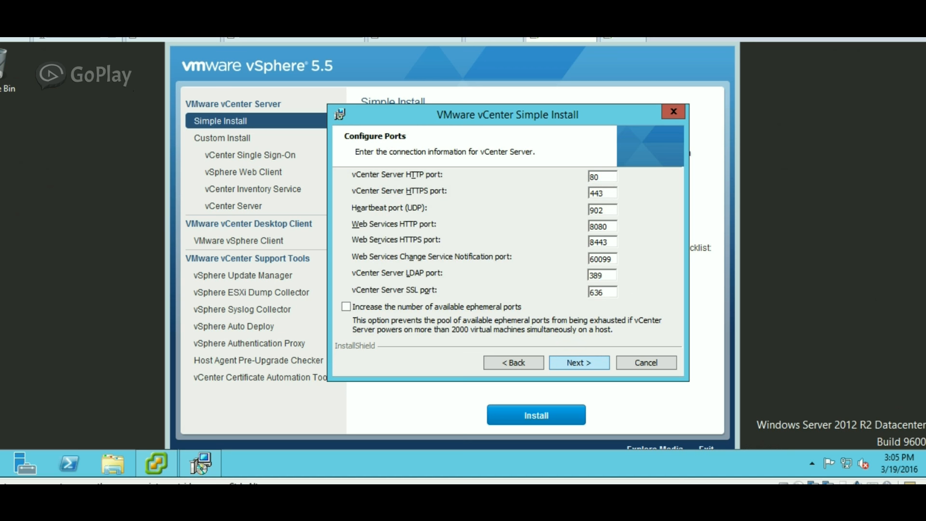
click(514, 362)
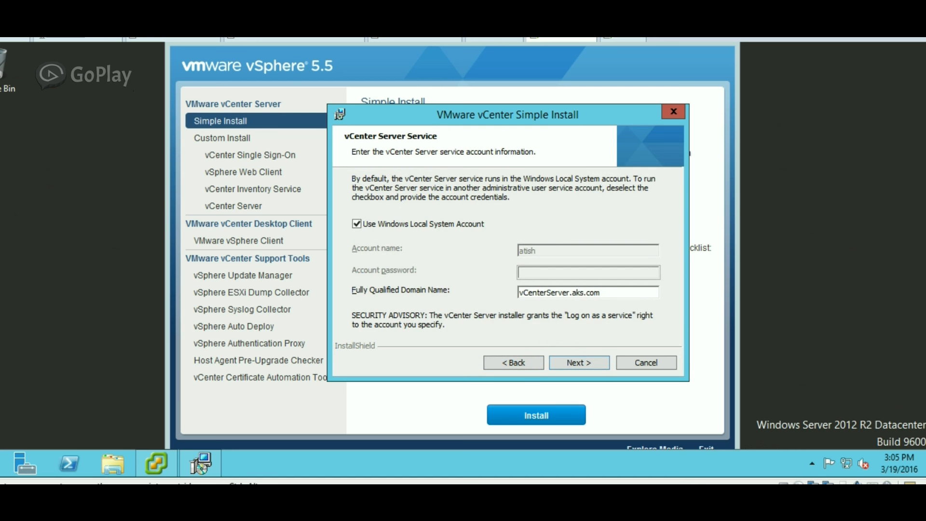
key(Return)
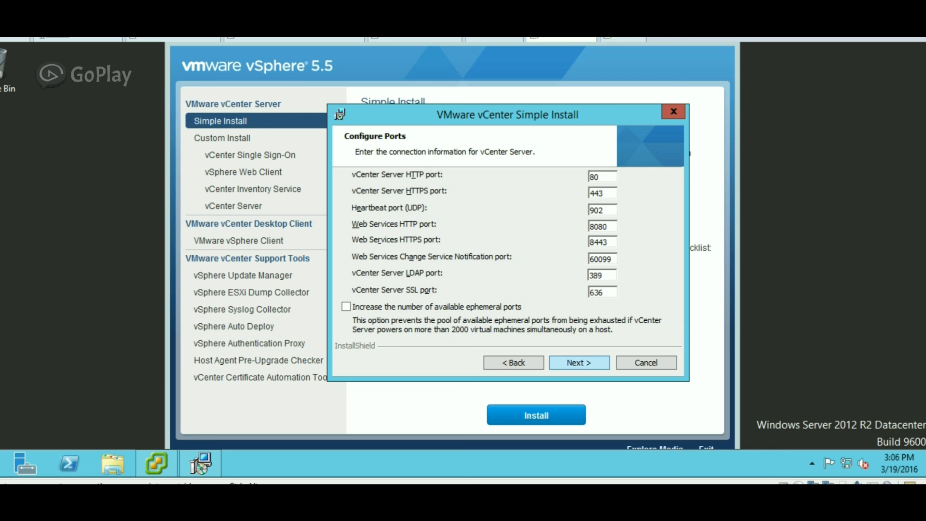
key(Return)
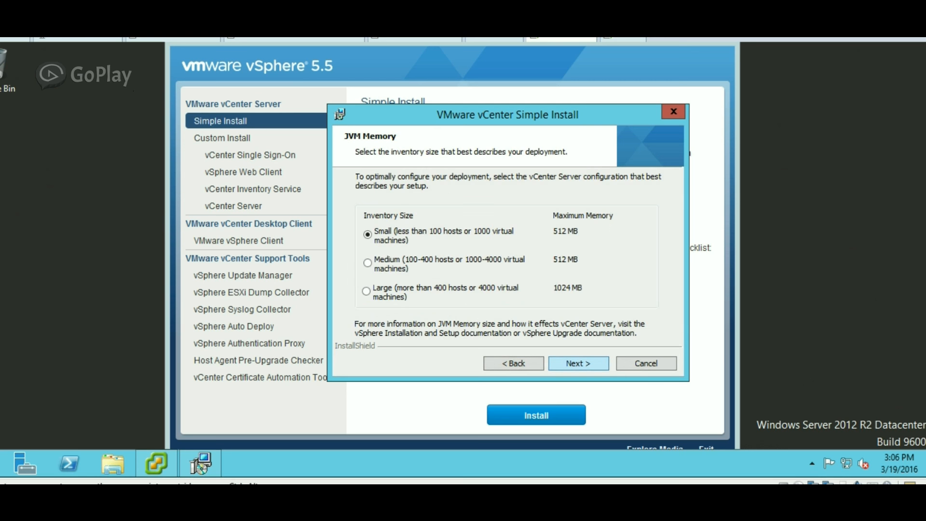
key(Return)
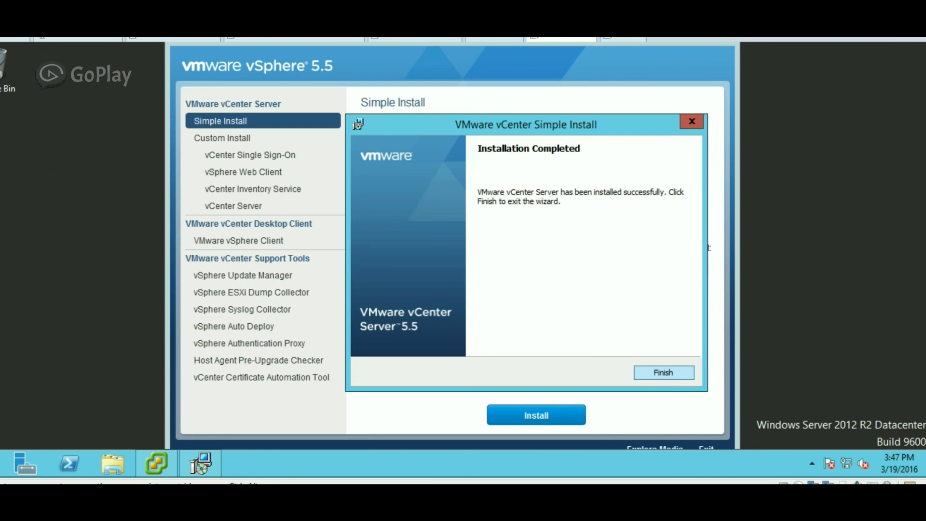
click(663, 373)
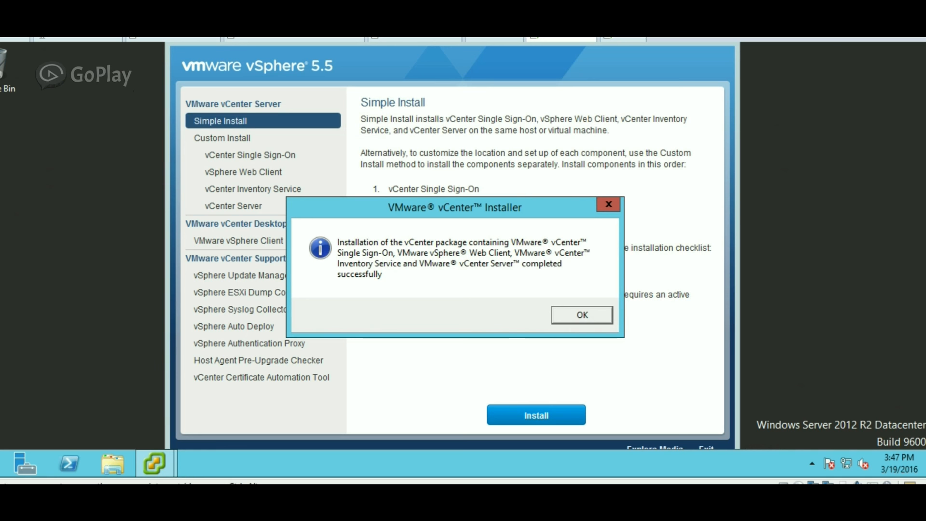
Dismiss the installation success message and minimize the installer.
key(Return)
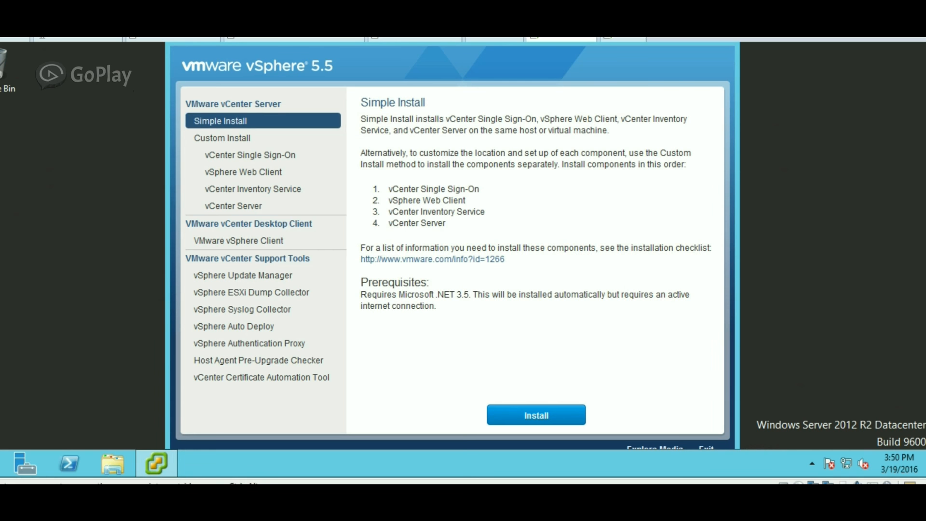
click(156, 463)
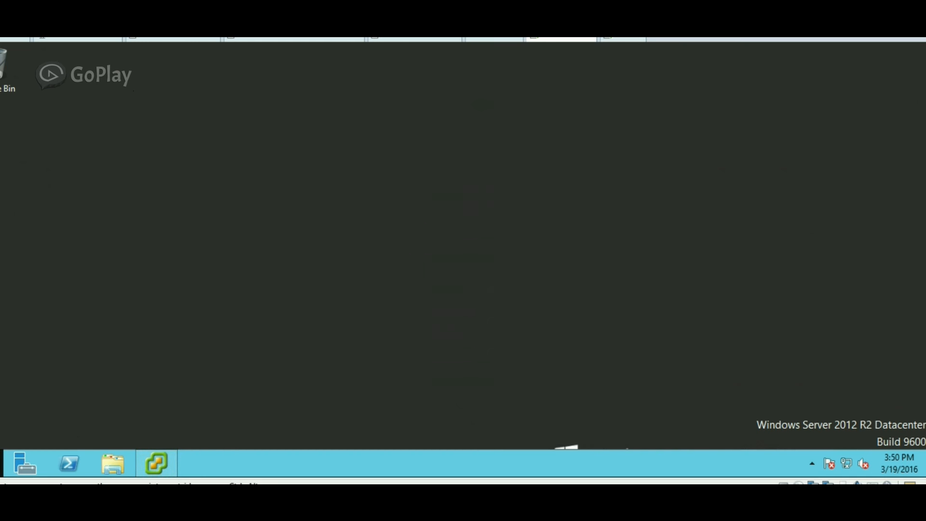
Search the Start screen for 'vsphere' and launch the vSphere Web Client.
key(super)
text(vcd)
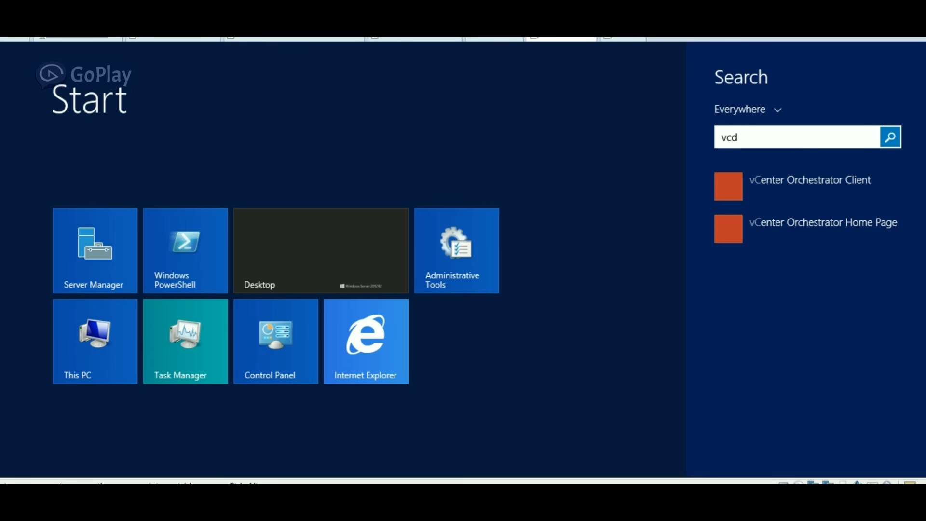
key(BackSpace)
text(en)
key(BackSpace)
key(BackSpace)
key(BackSpace)
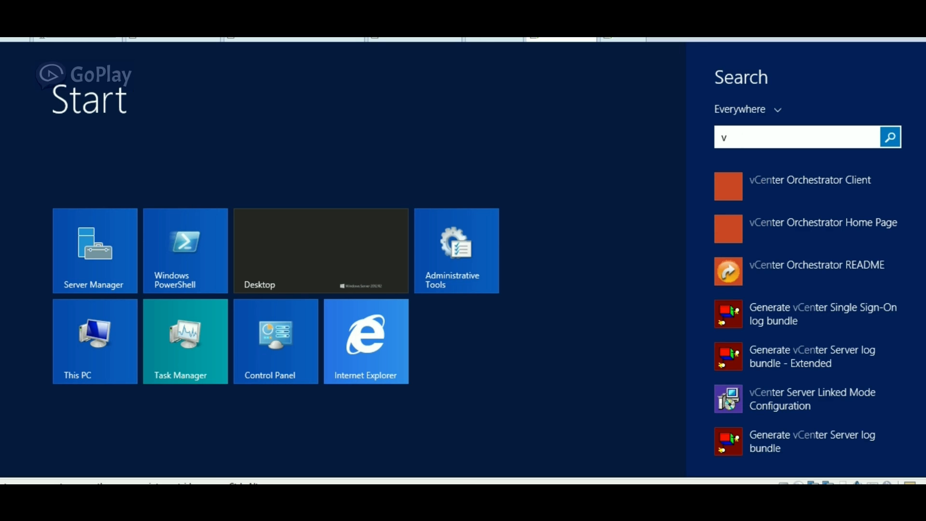
text(sphere)
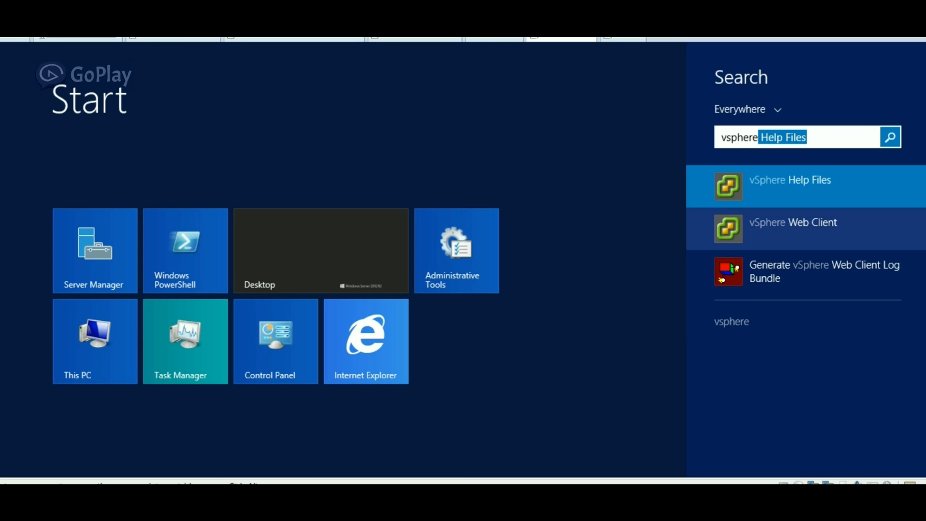
click(794, 229)
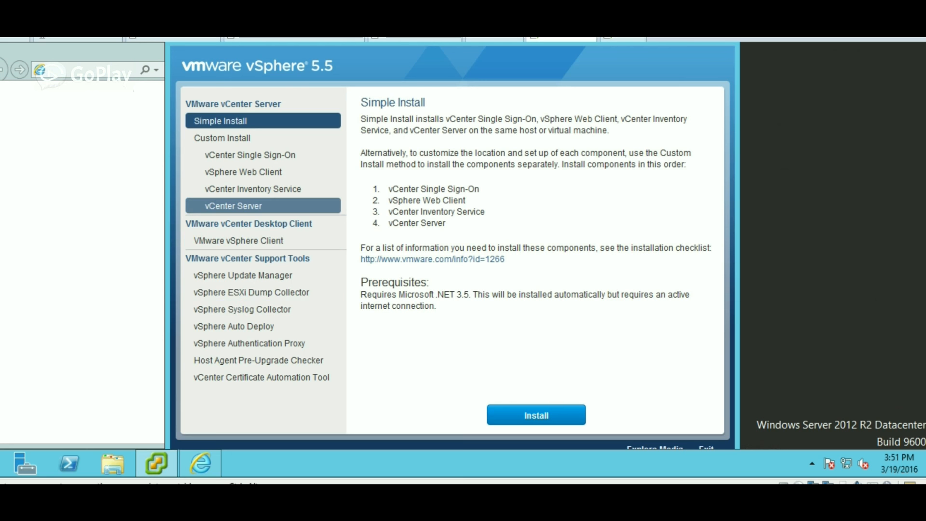
Select VMware vSphere Client under Desktop Client in the installer menu.
click(238, 241)
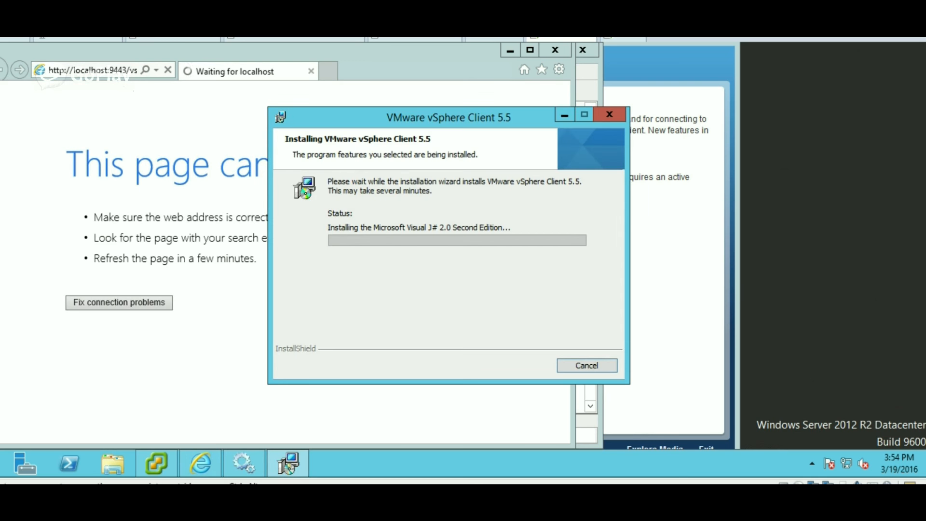
Find Windows Firewall with Advanced Security via a 'firewall' search and open its properties.
key(super)
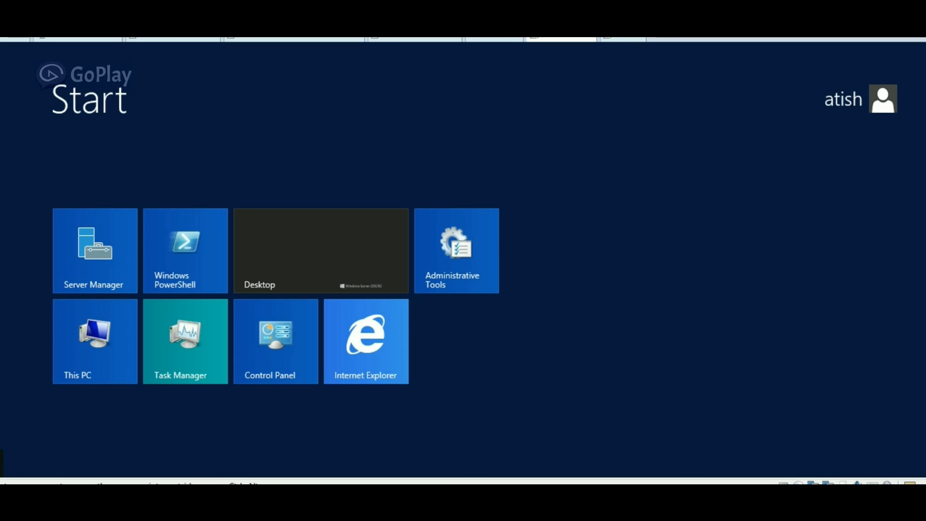
text(firewall)
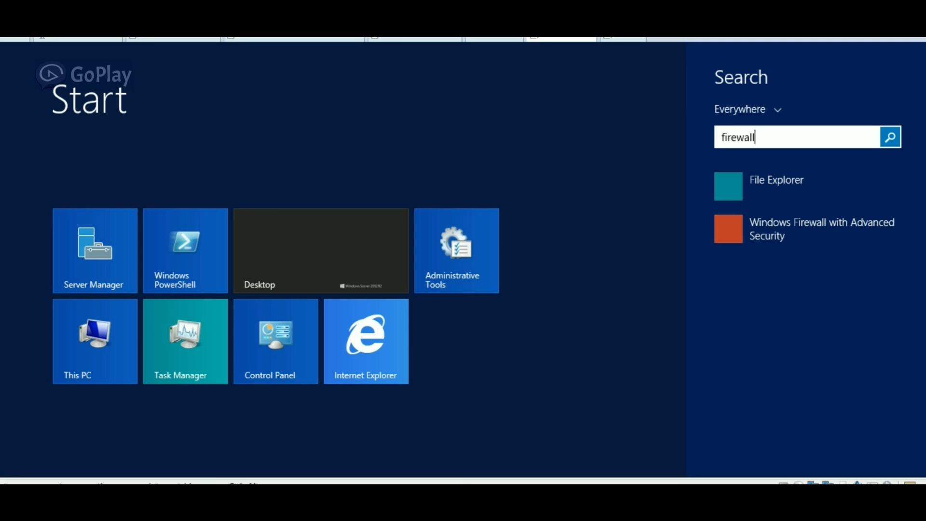
key(Down)
key(Down)
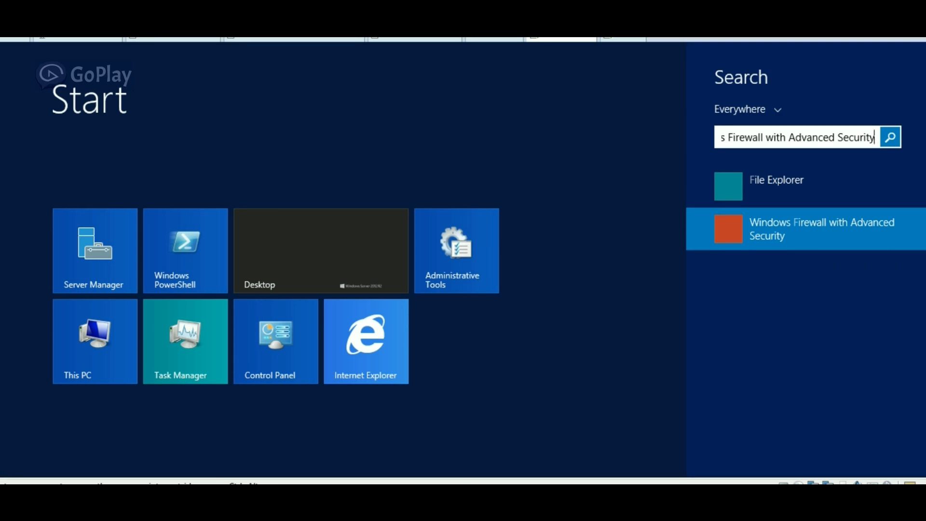
key(Return)
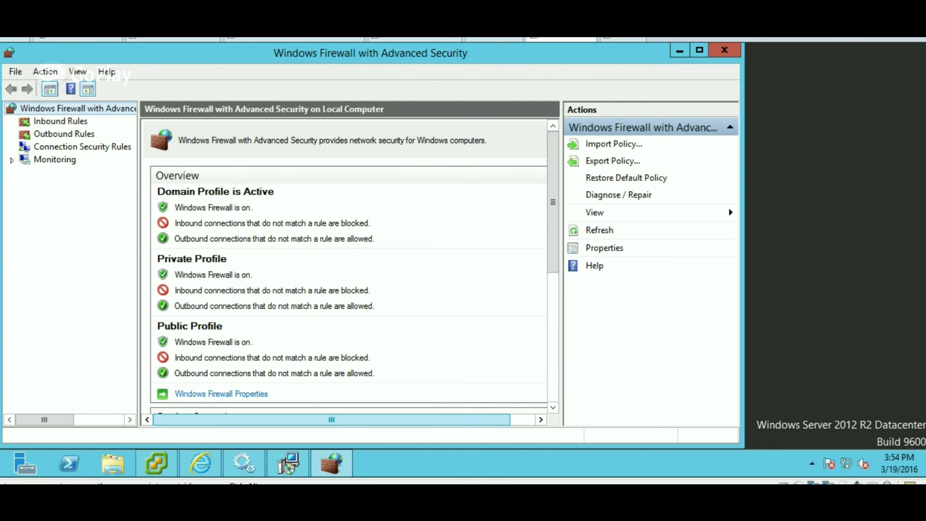
click(221, 394)
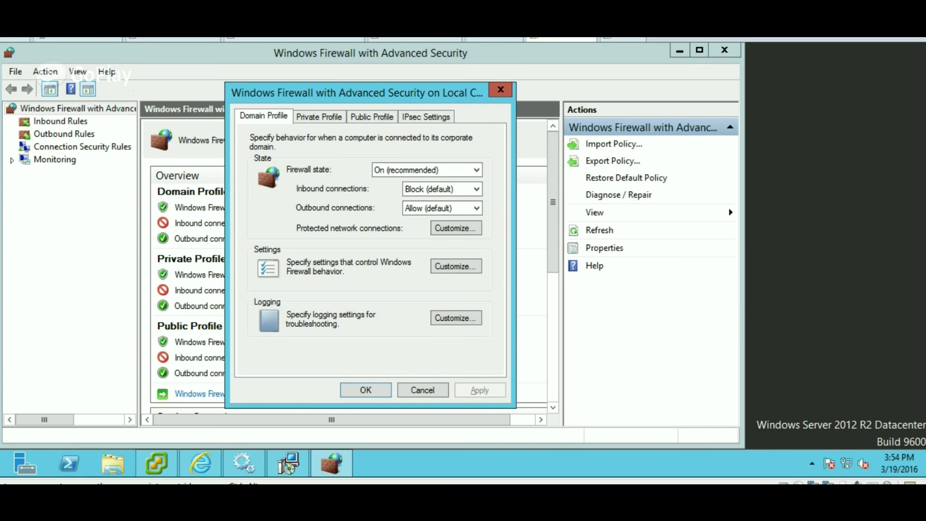
Set firewall state to Off for the Domain, Private and Public profiles and apply.
click(434, 170)
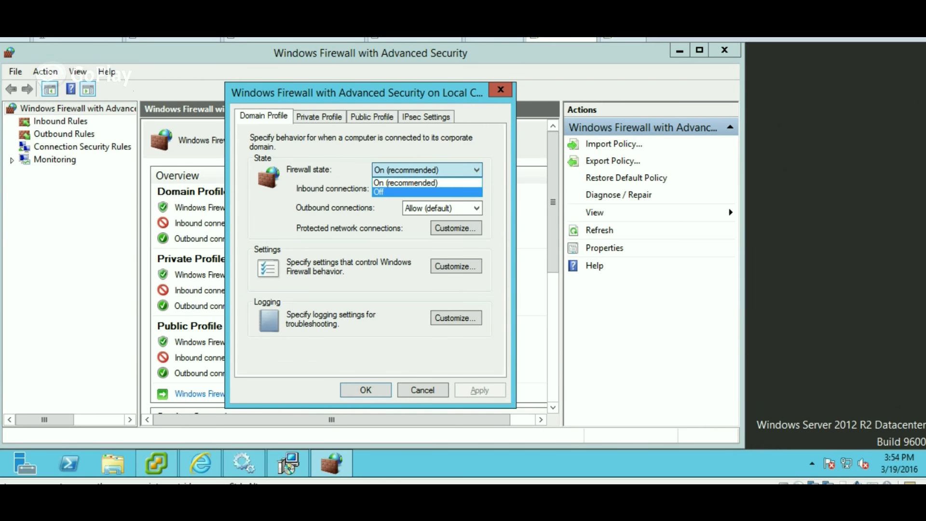
click(427, 191)
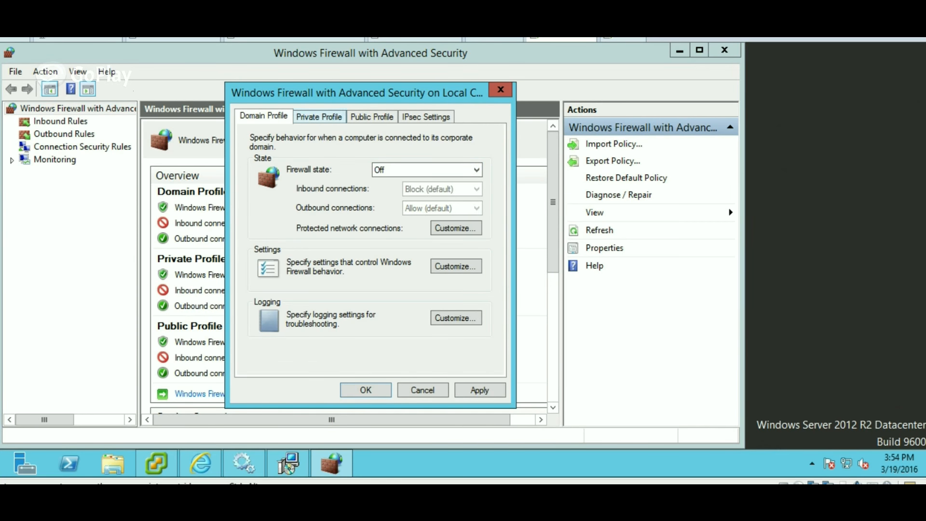
click(318, 116)
click(427, 170)
click(426, 192)
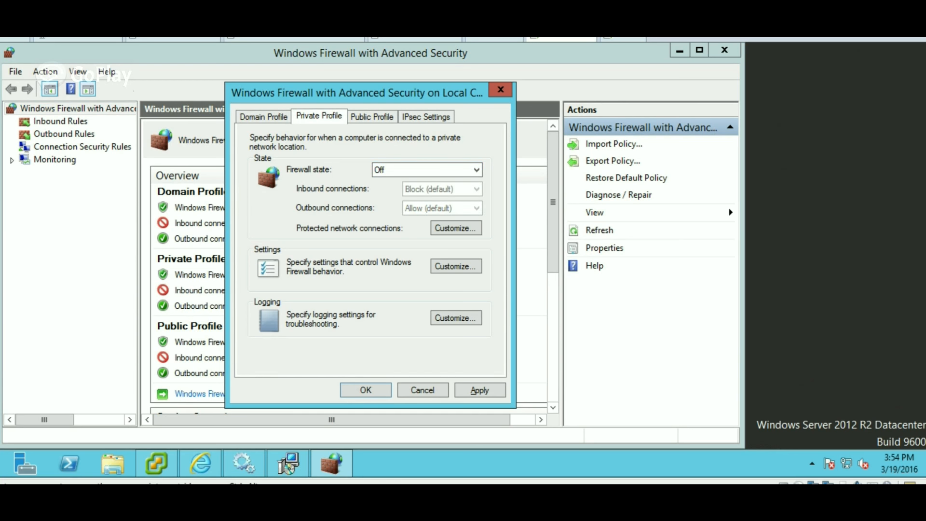
click(372, 117)
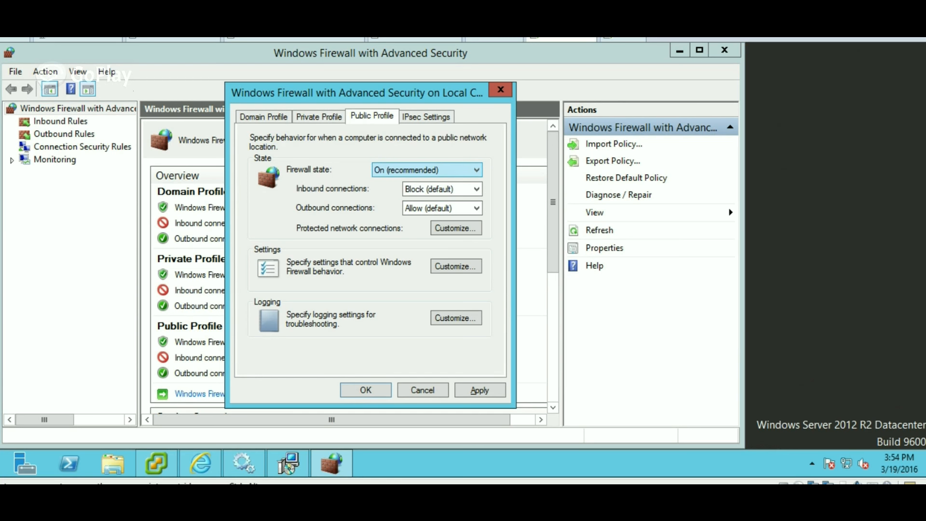
click(426, 170)
click(427, 191)
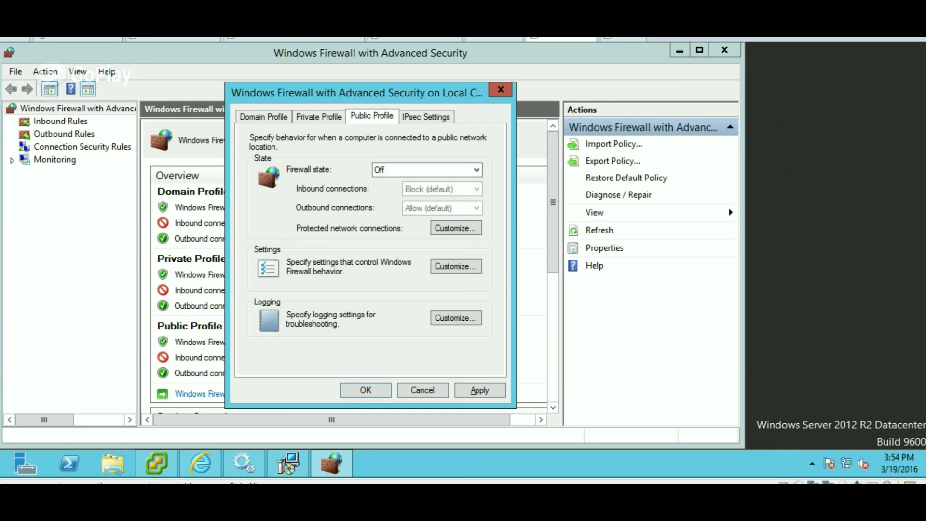
click(365, 391)
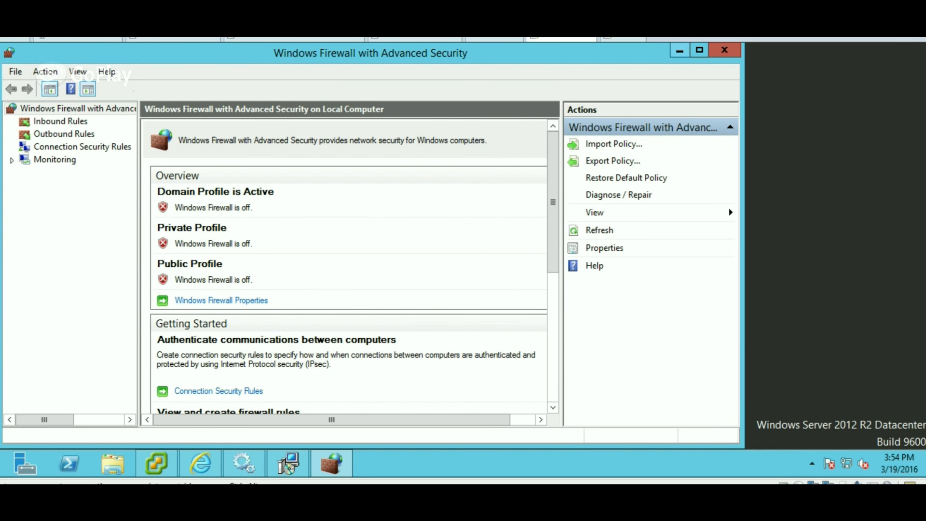
click(680, 50)
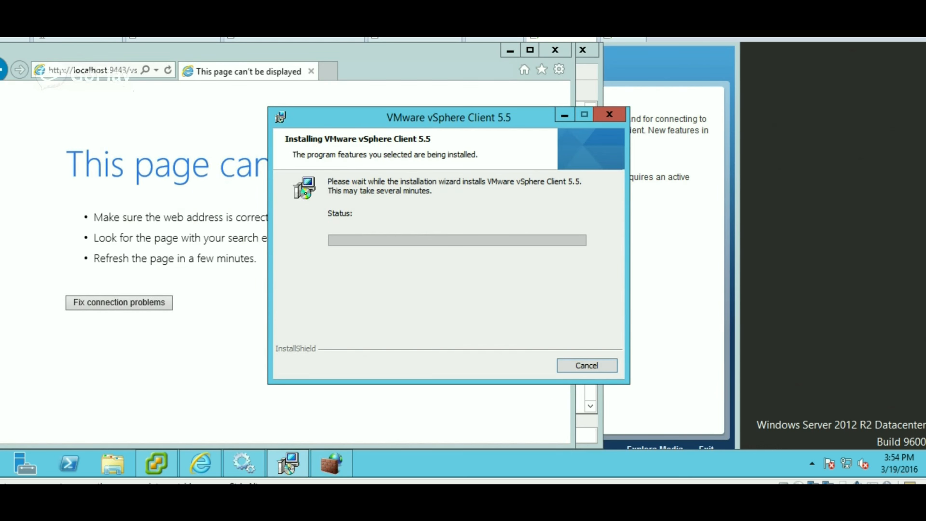
Reload the localhost page, then close the completed vSphere Client 5.5 installer.
click(99, 71)
key(Return)
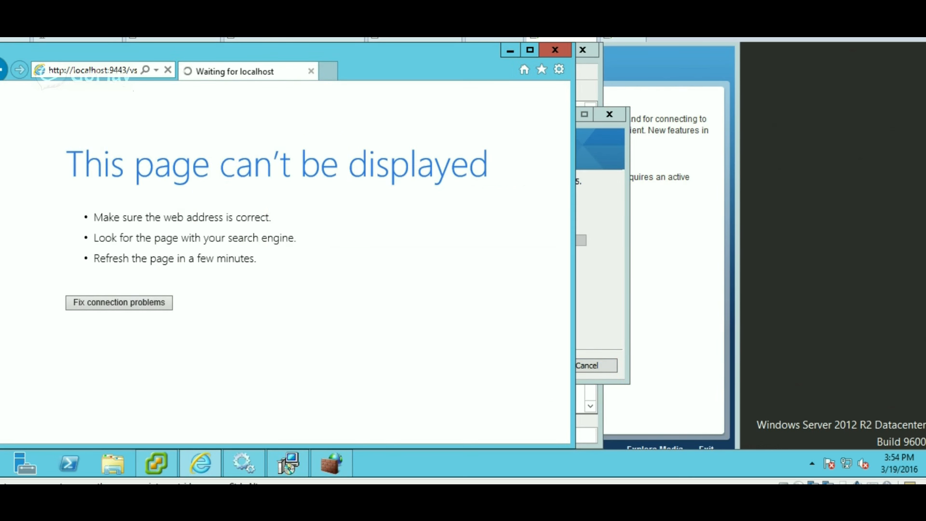
key(alt+Tab)
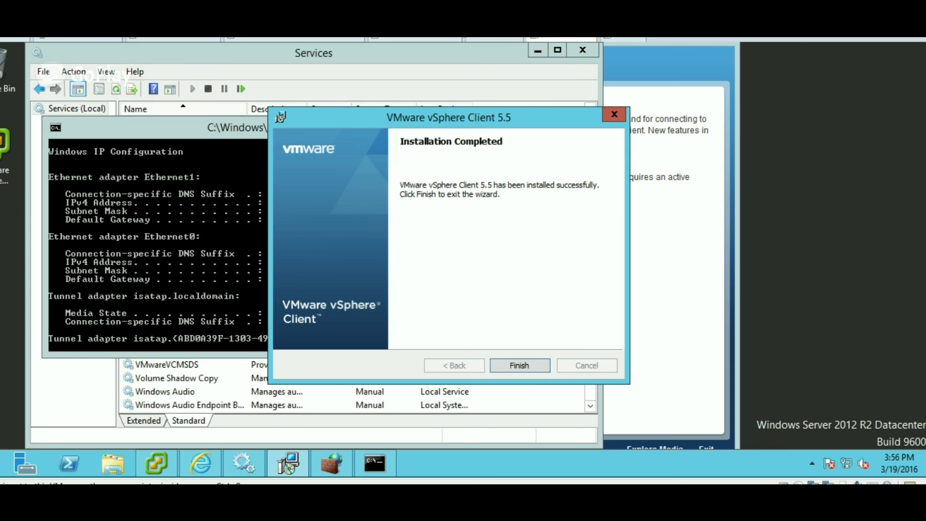
key(Return)
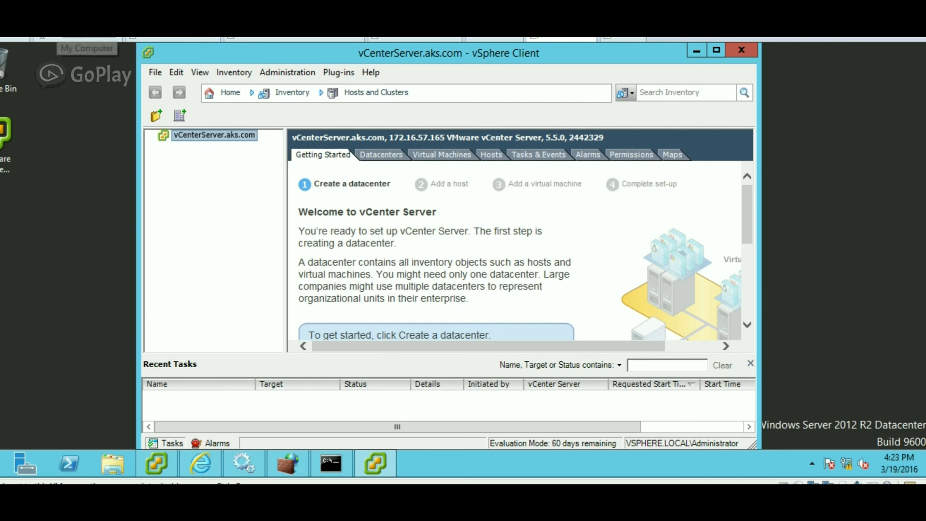
Show the virtual machine library alongside the My Computer overview.
click(59, 38)
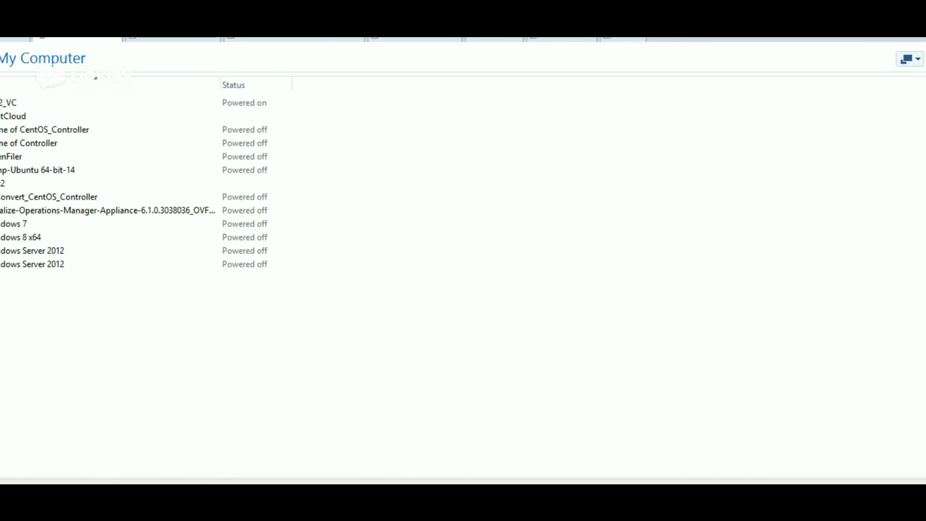
click(31, 11)
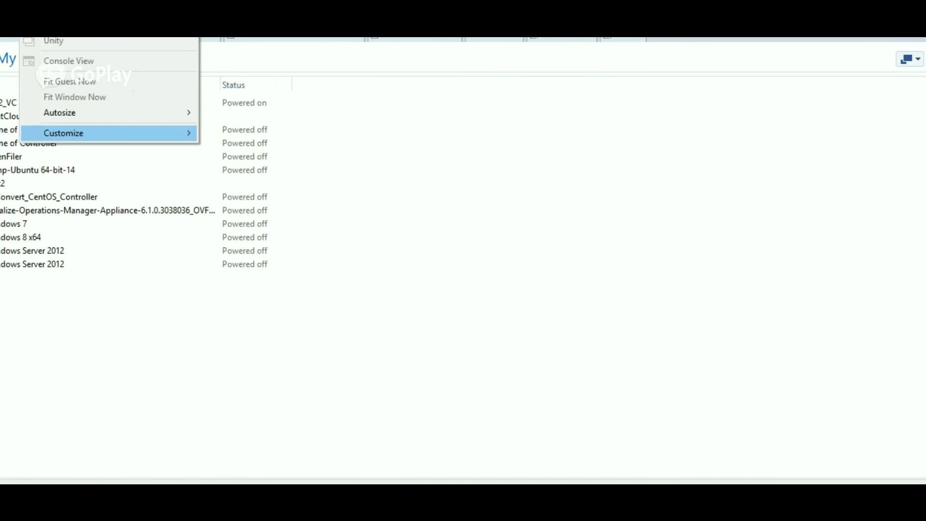
mouse_move(97, 133)
click(231, 133)
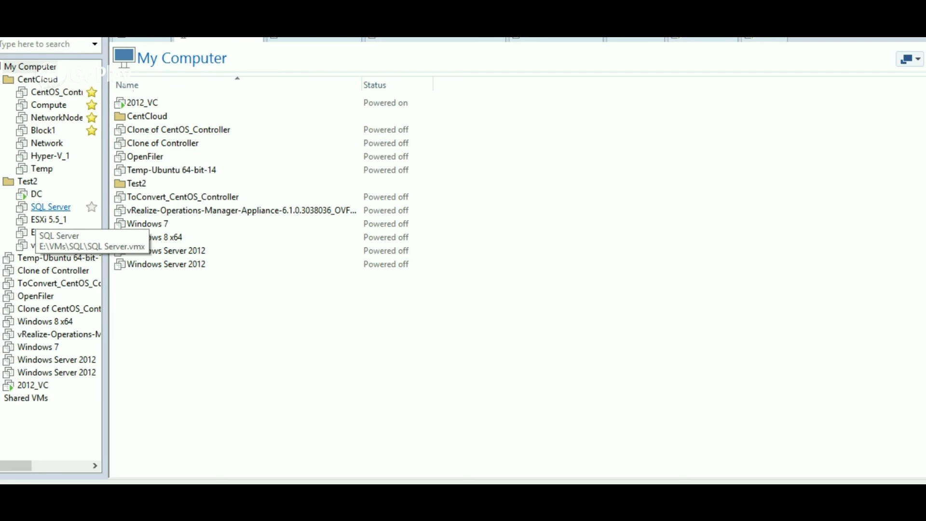
Power on the ESXi 5.5_1 and ESXi 5.5_2 virtual machines.
click(48, 219)
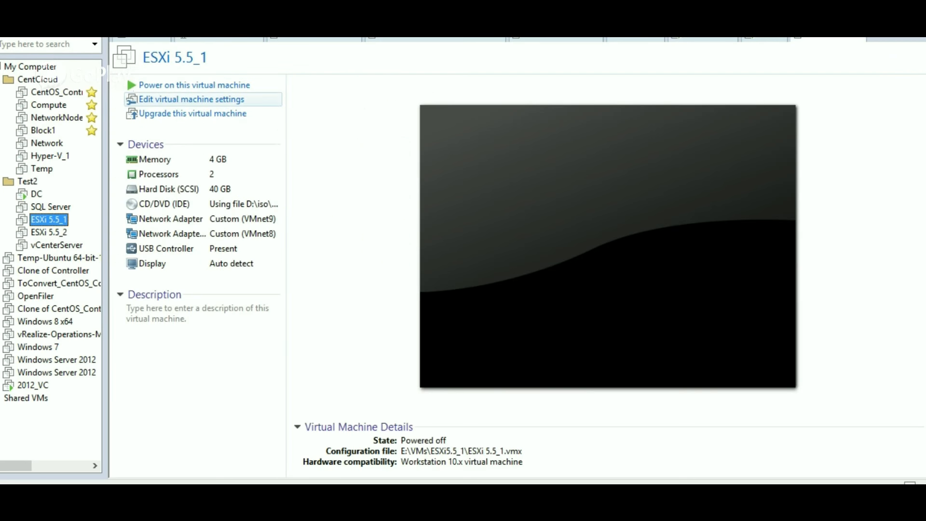
click(193, 85)
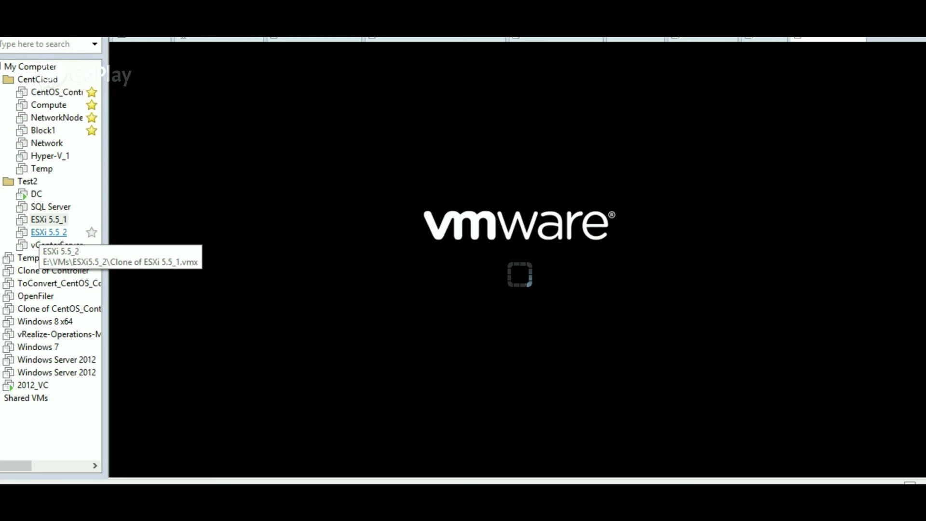
click(48, 232)
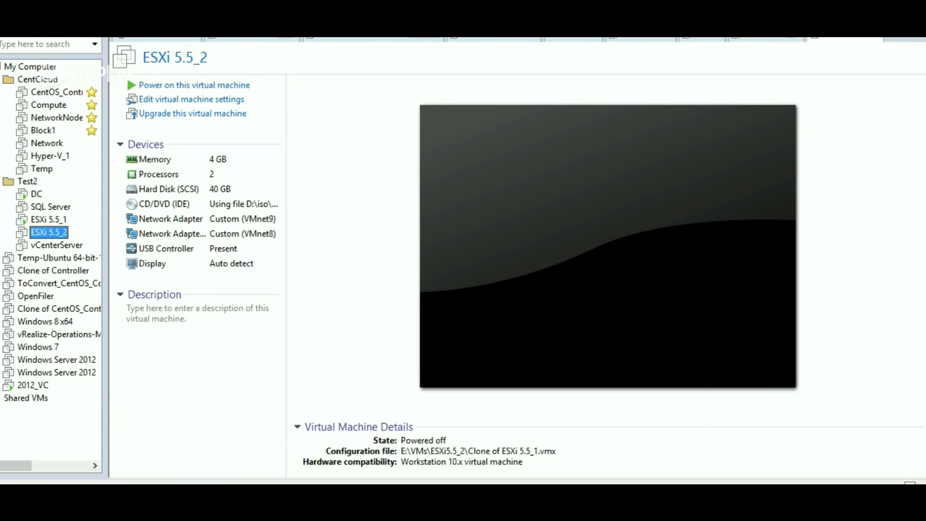
click(194, 86)
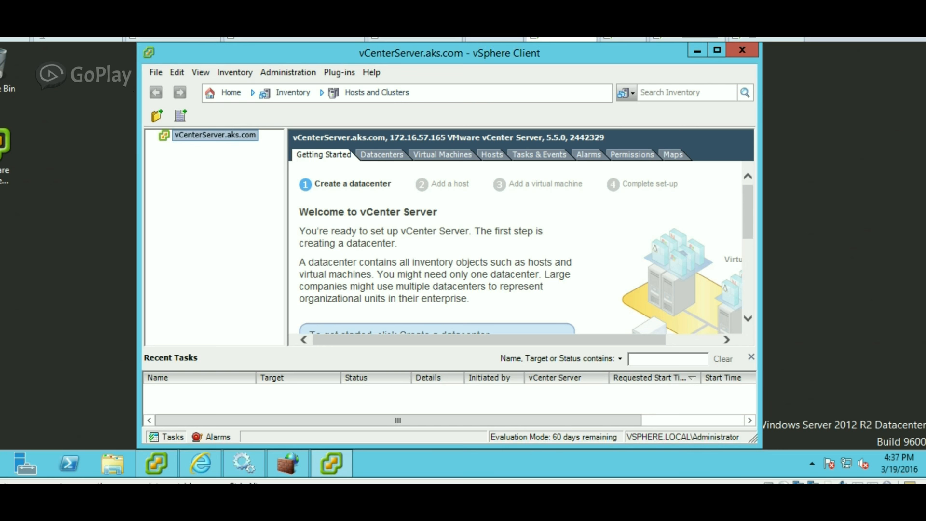
Create a folder under vCenterServer.aks.com, keeping the default name New Folder.
right_click(218, 135)
click(250, 143)
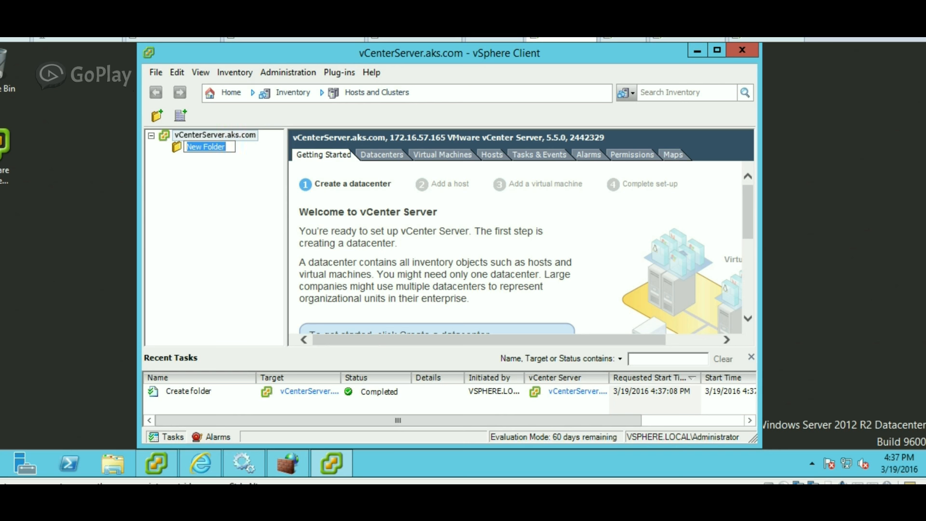
key(Return)
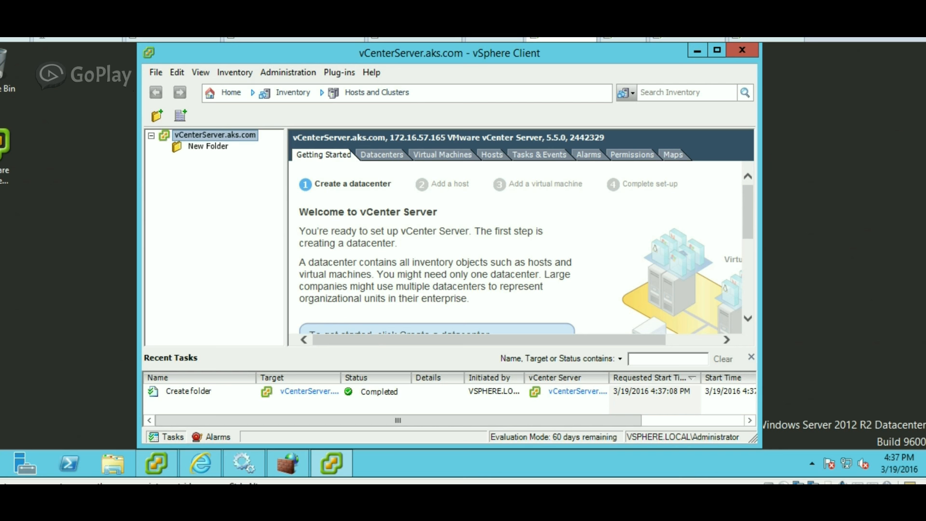
Create a datacenter named DataCenter under vCenterServer.aks.com and select it.
right_click(200, 136)
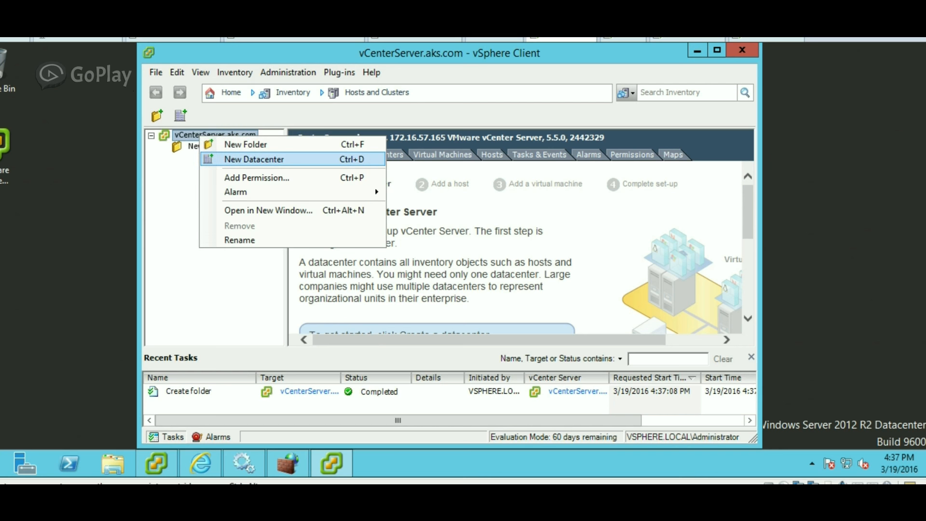
key(Return)
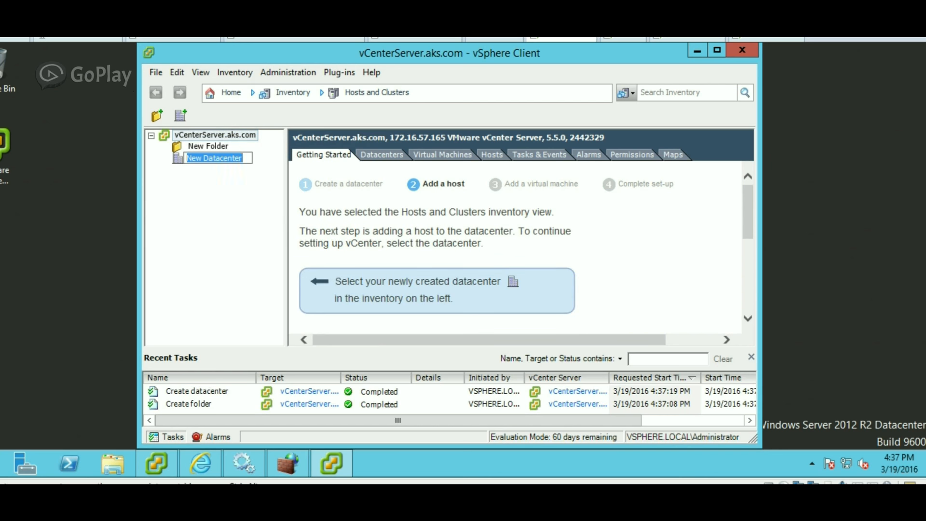
text(DC)
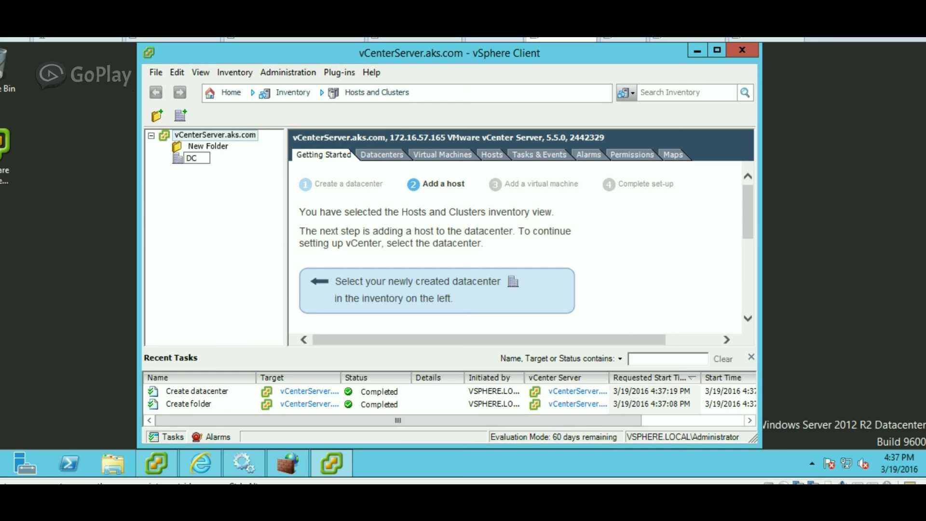
key(BackSpace)
text(ata)
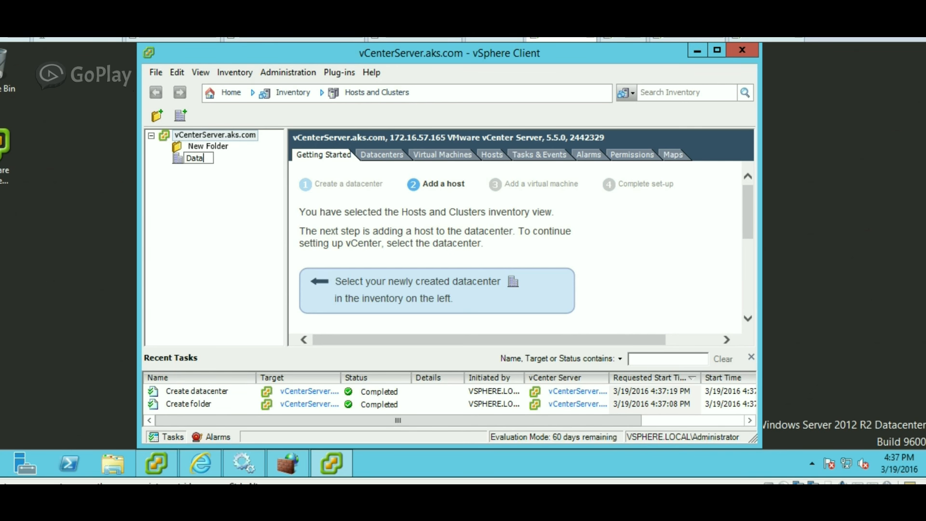
text(Center)
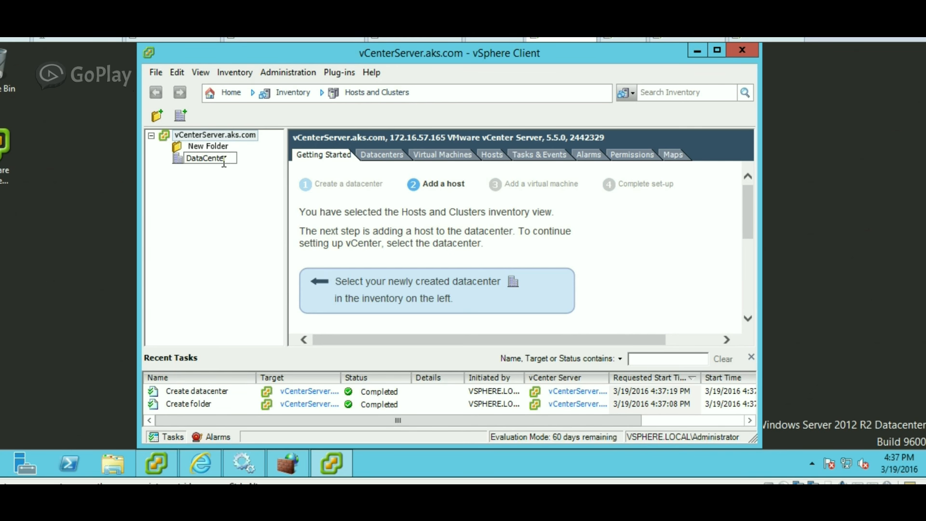
key(Return)
click(223, 162)
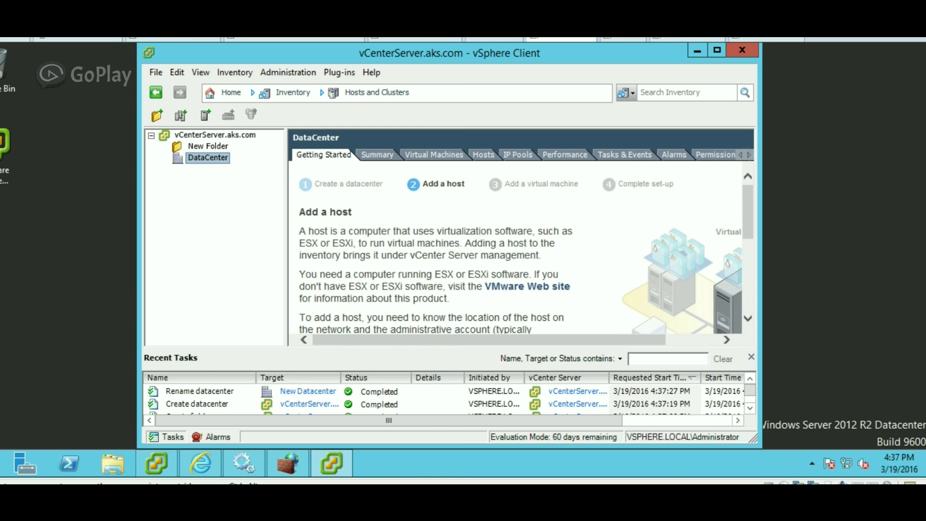
Start the Add Host wizard on DataCenter, then cancel it for now.
right_click(219, 159)
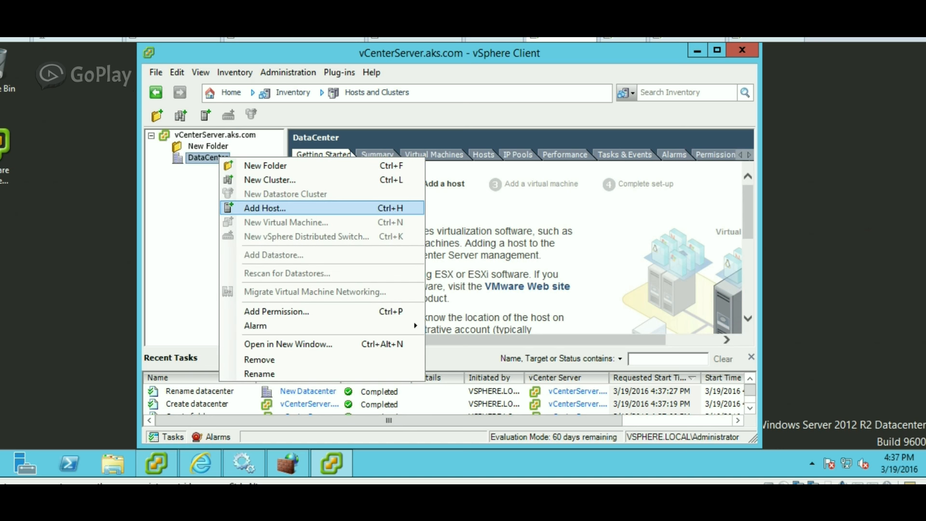
click(265, 208)
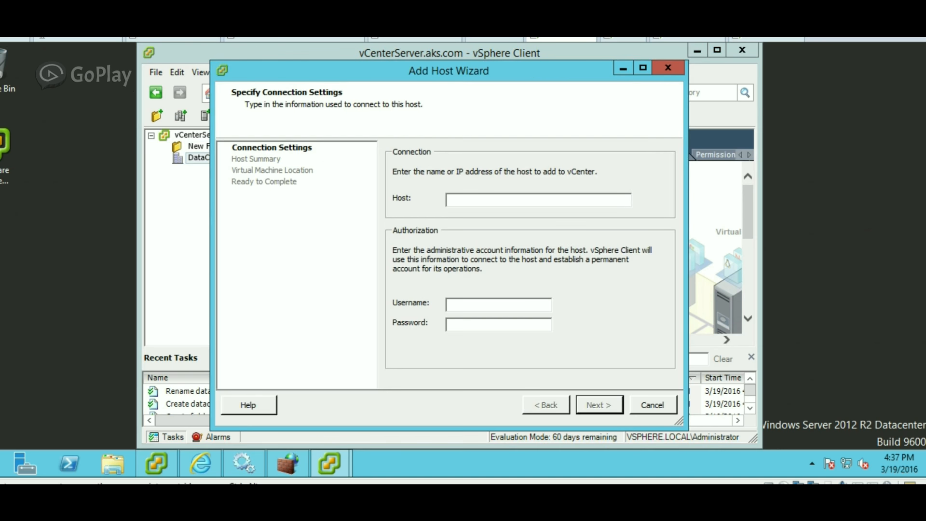
key(Escape)
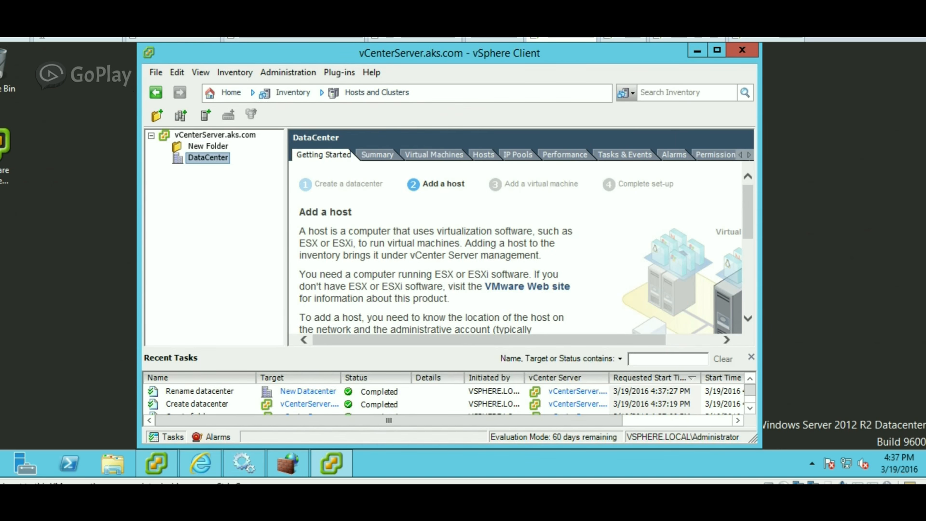
Create cluster 'Cluster 1' in DataCenter with EVC disabled and swapfiles kept with the VMs.
right_click(203, 162)
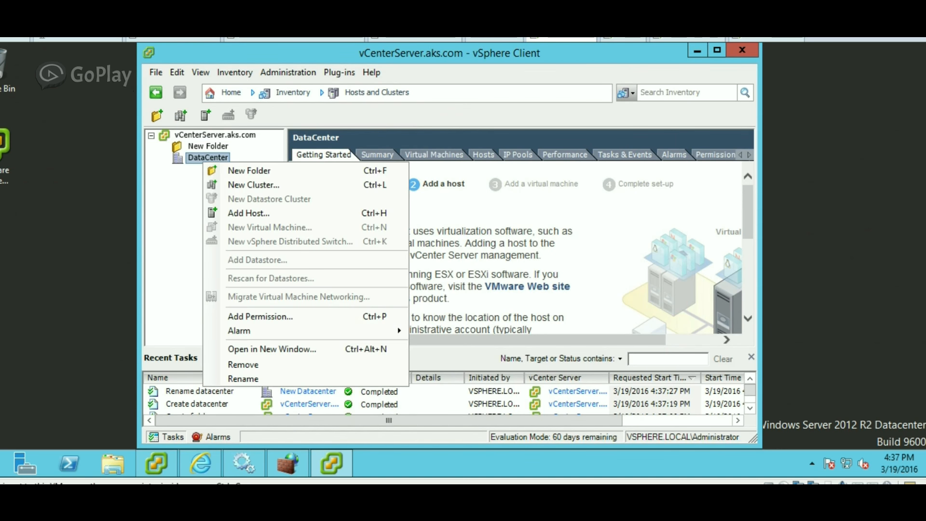
click(253, 185)
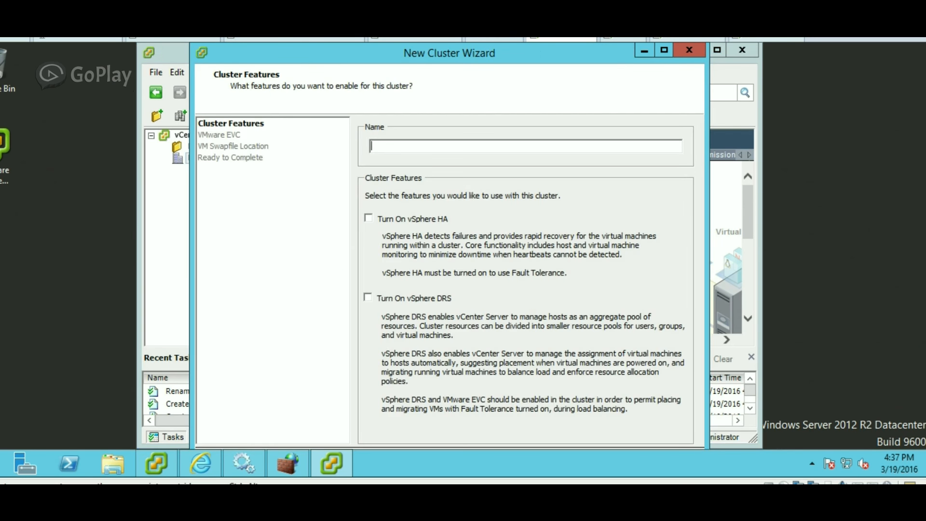
text(Cluster 1)
drag(449, 43, 449, 81)
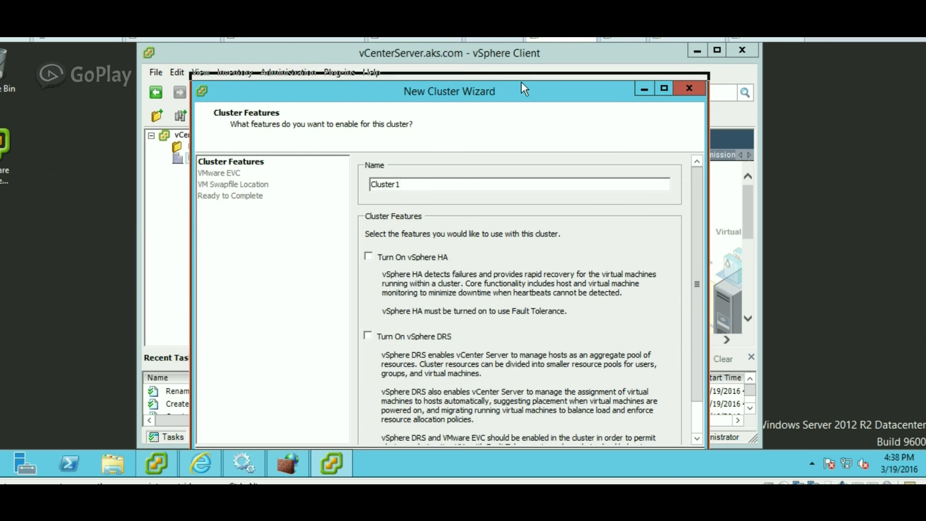
drag(521, 82, 523, 58)
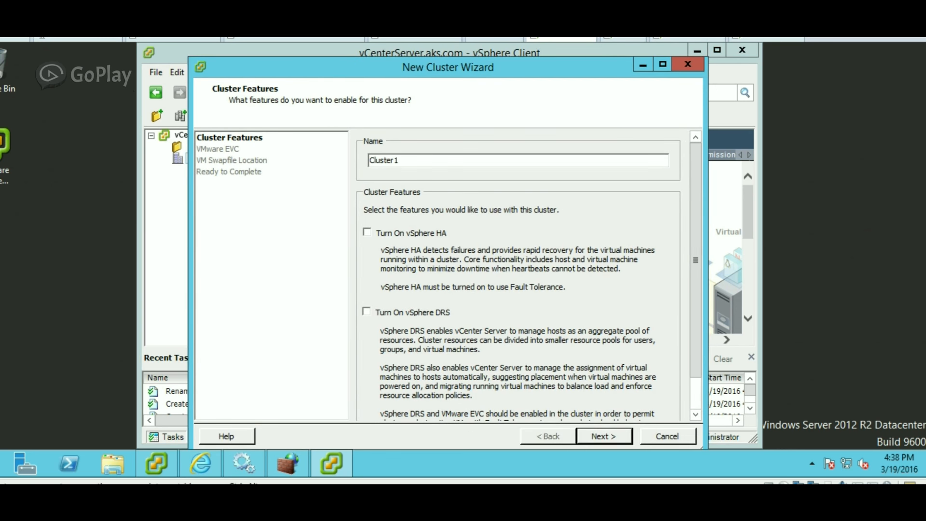
click(604, 436)
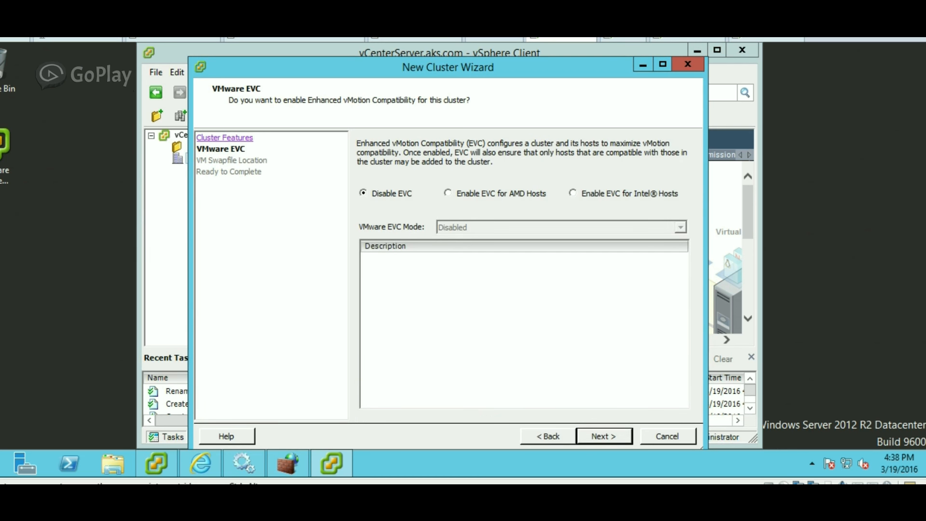
click(603, 435)
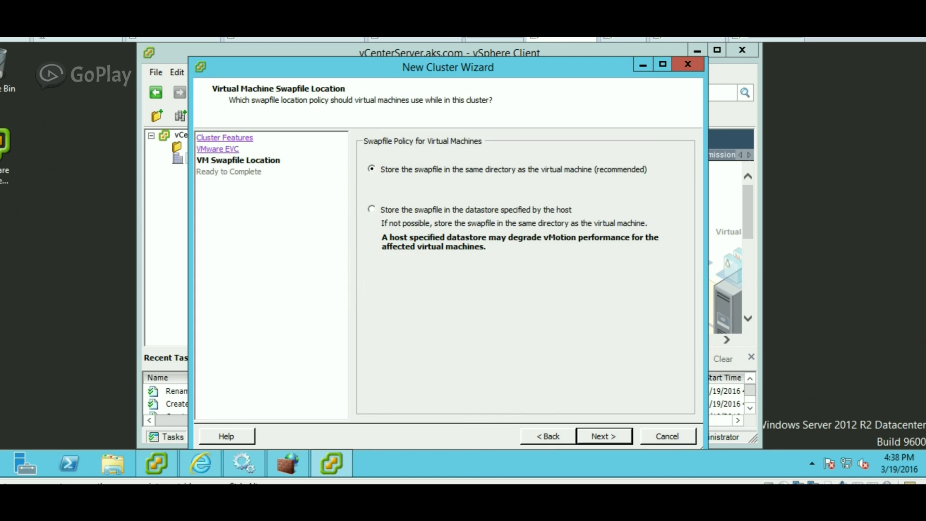
click(604, 436)
click(603, 436)
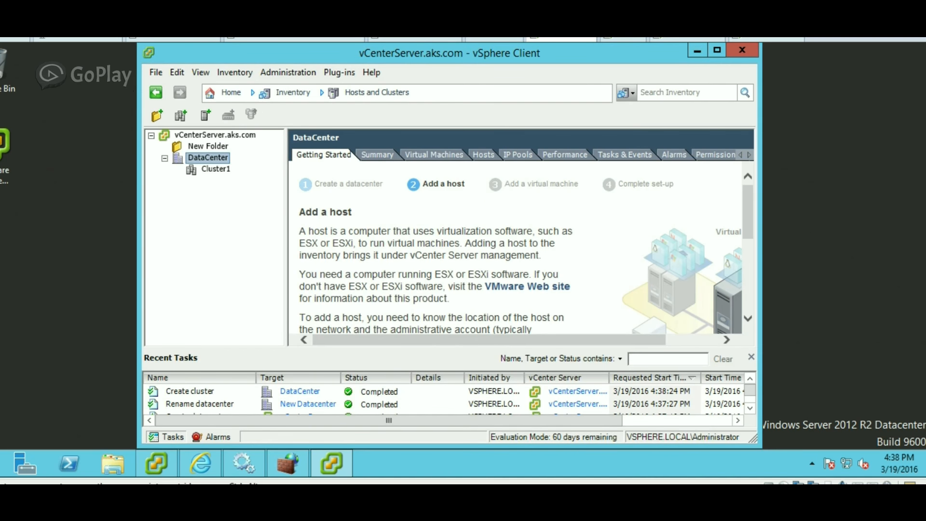
Maximize the client and start adding host 172.16.57.161 to Cluster1.
click(717, 50)
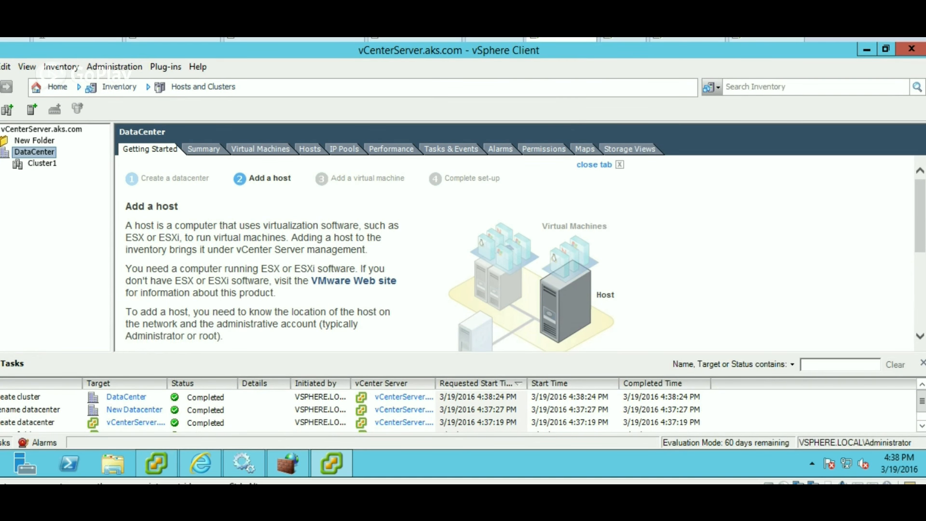
click(42, 163)
right_click(42, 164)
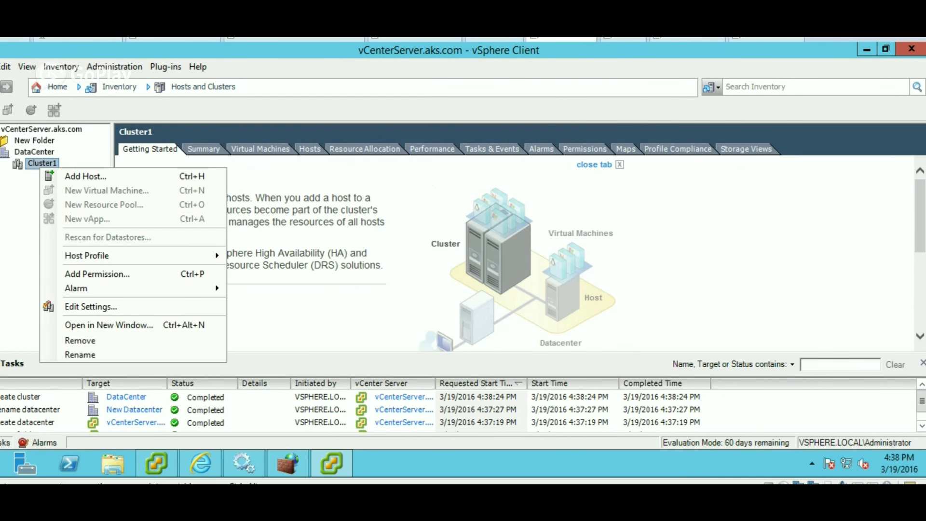
click(72, 176)
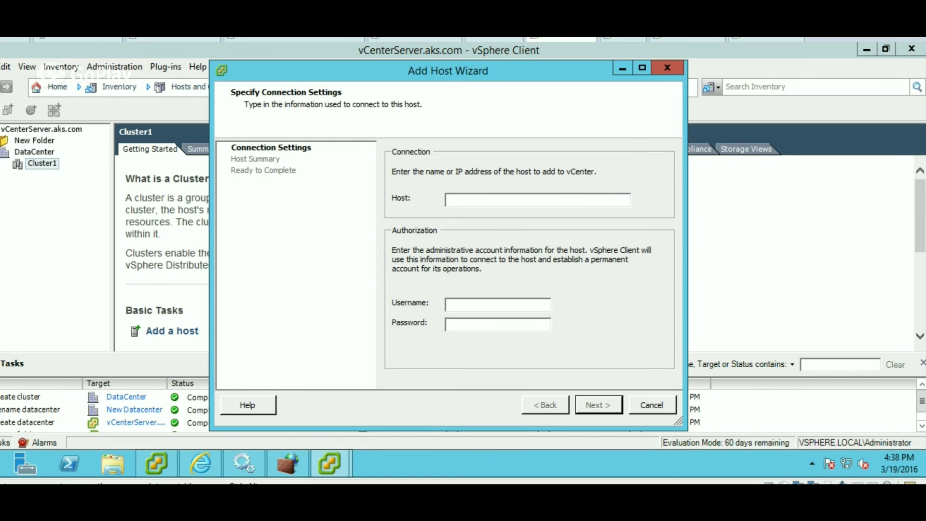
text(172.16.4)
key(BackSpace)
text(57.161)
Enter username root and the host password, and submit the connection.
key(Tab)
text(root)
key(Tab)
text(******)
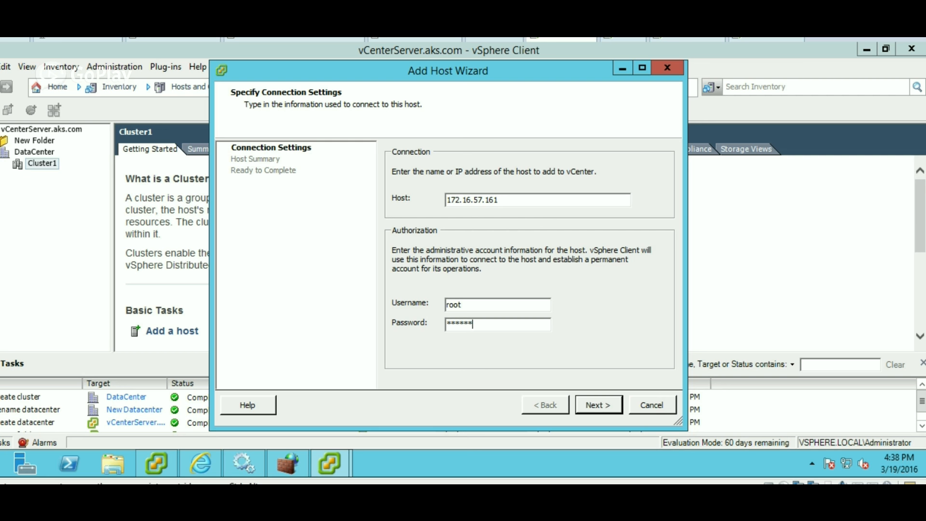
key(BackSpace)
key(BackSpace)
key(BackSpace)
key(BackSpace)
key(BackSpace)
key(BackSpace)
text(*********)
key(Return)
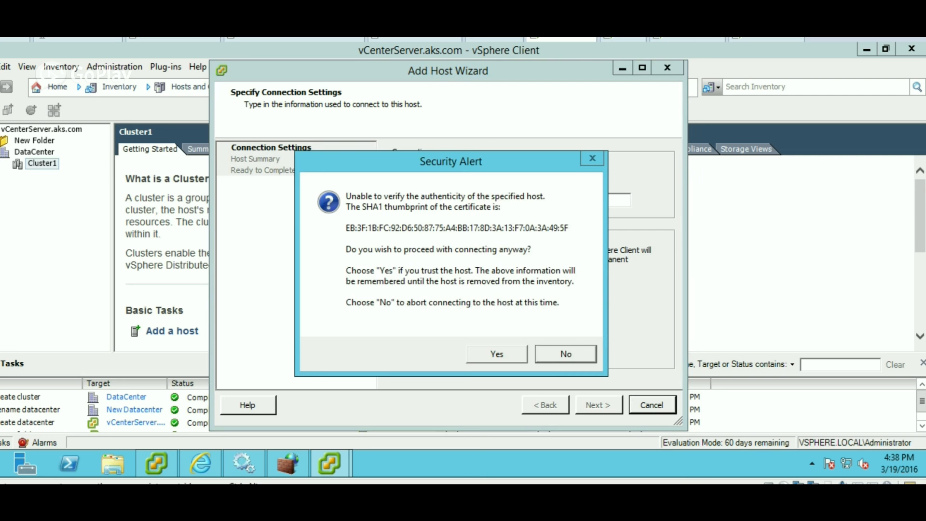
Trust the host certificate, keep the evaluation licence, leave lockdown mode off, and finish.
key(alt+y)
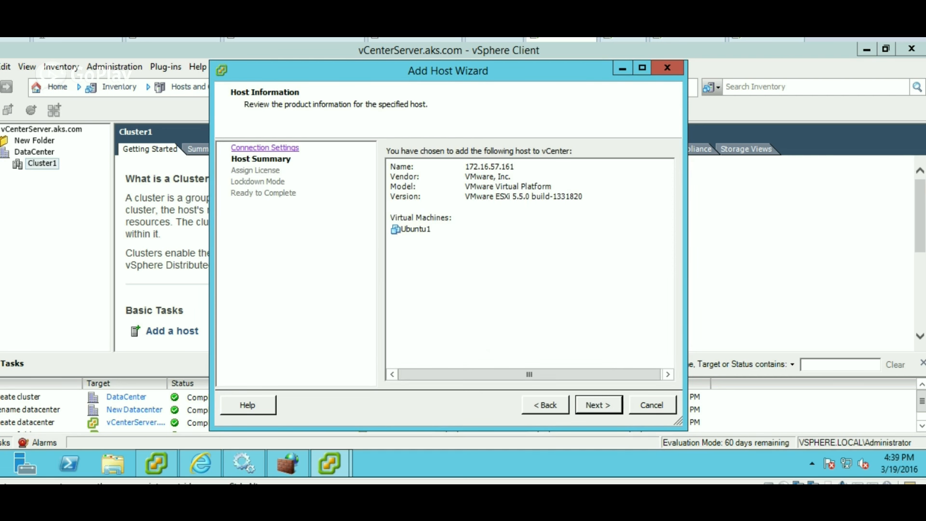
key(alt+n)
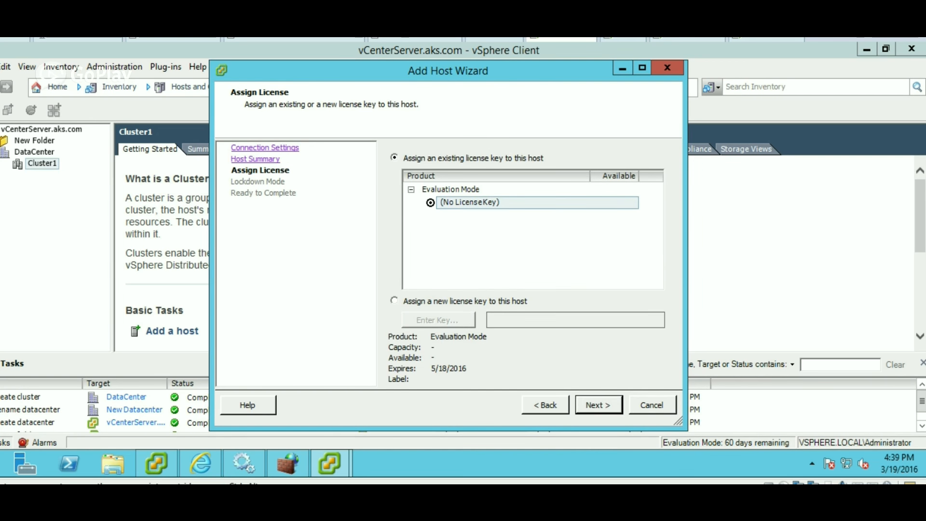
key(alt+n)
key(alt+n)
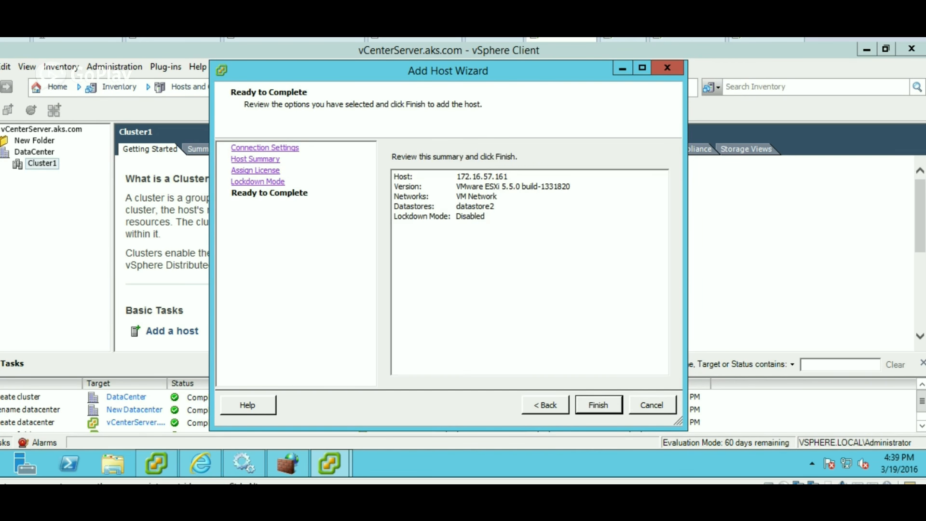
key(Return)
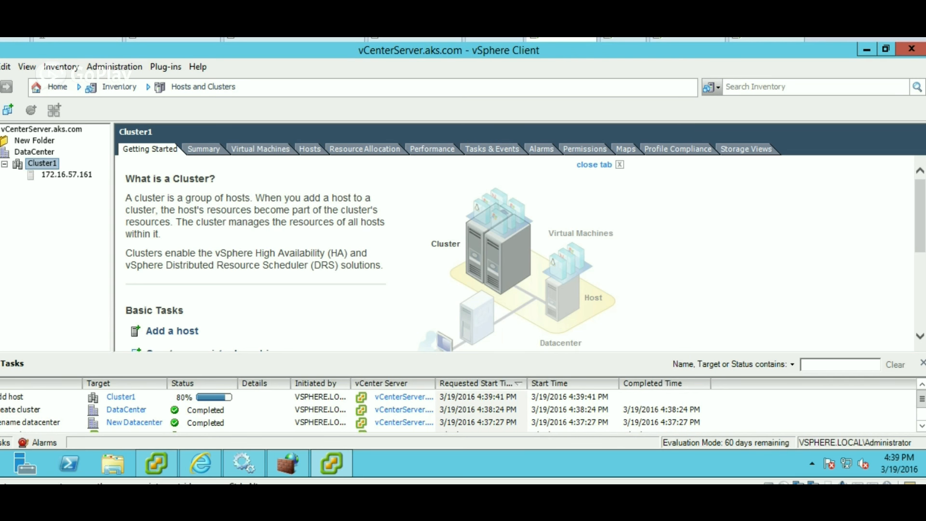
right_click(43, 164)
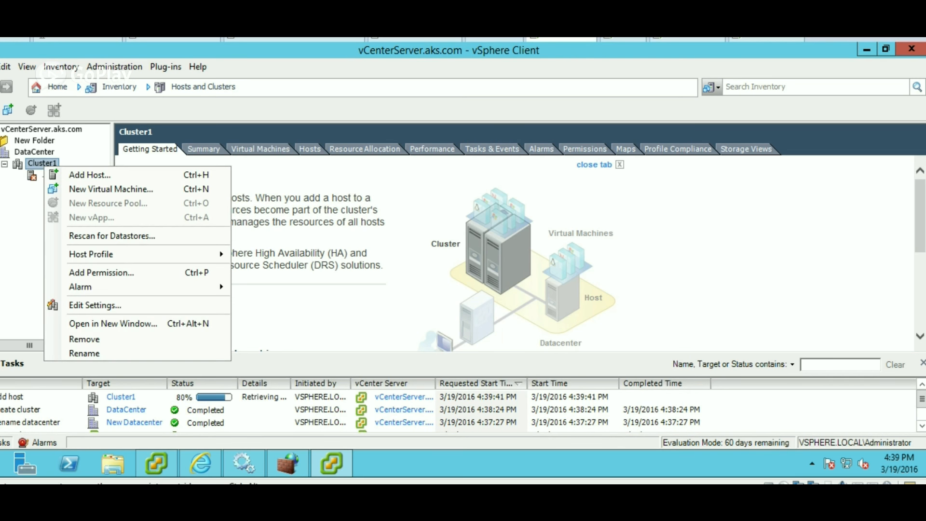
Check the new host, then start adding the second host 172.16.57.162 to Cluster1.
key(Escape)
click(70, 174)
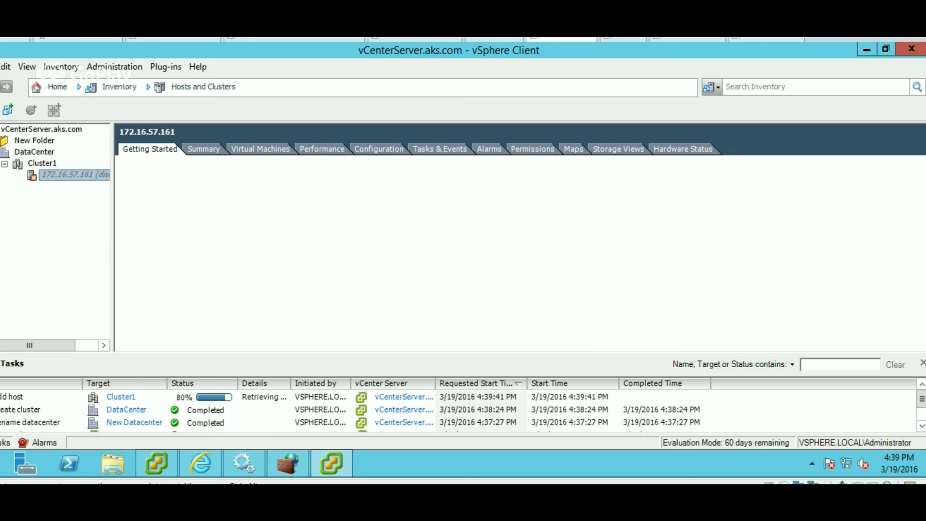
click(43, 163)
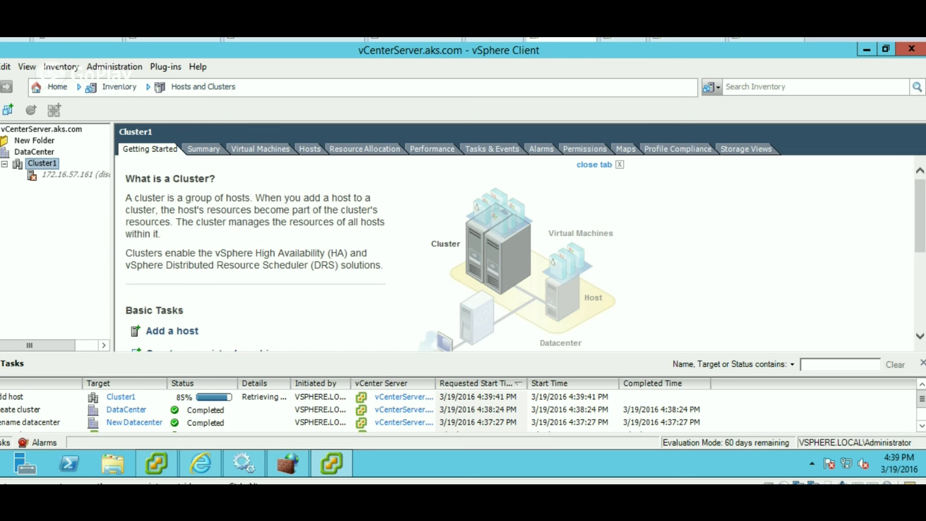
right_click(48, 163)
click(96, 168)
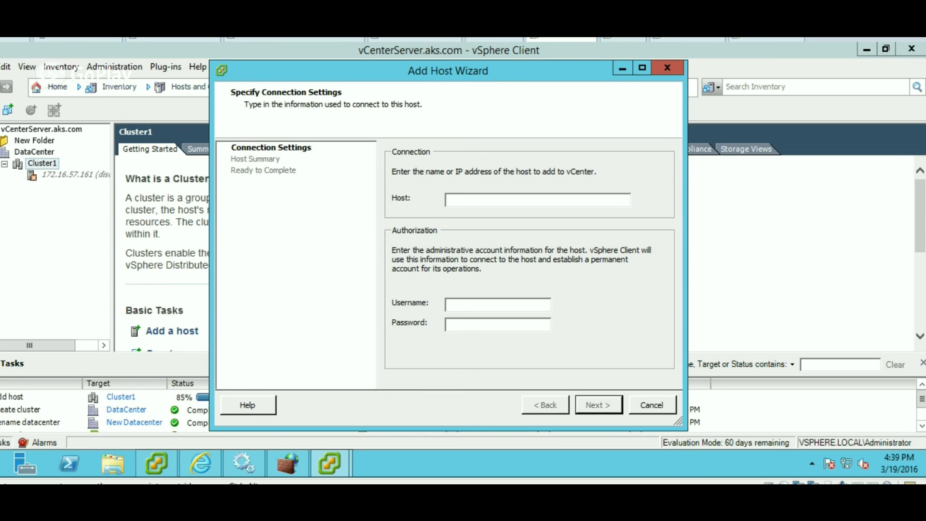
text(17)
key(BackSpace)
text(721)
key(BackSpace)
text(.16.57.162)
Log in as root with the host password, trust its certificate, and finish with defaults.
key(Tab)
text(root)
key(Tab)
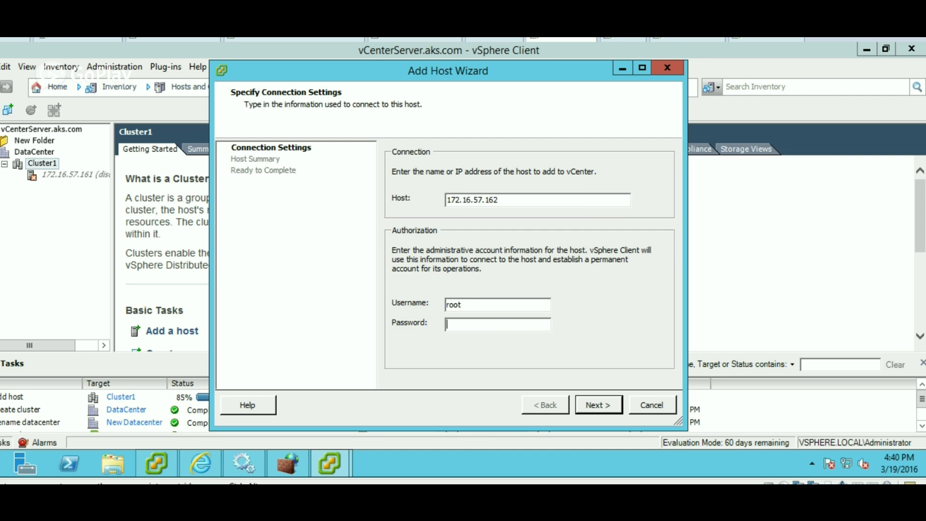
text(*********)
key(Return)
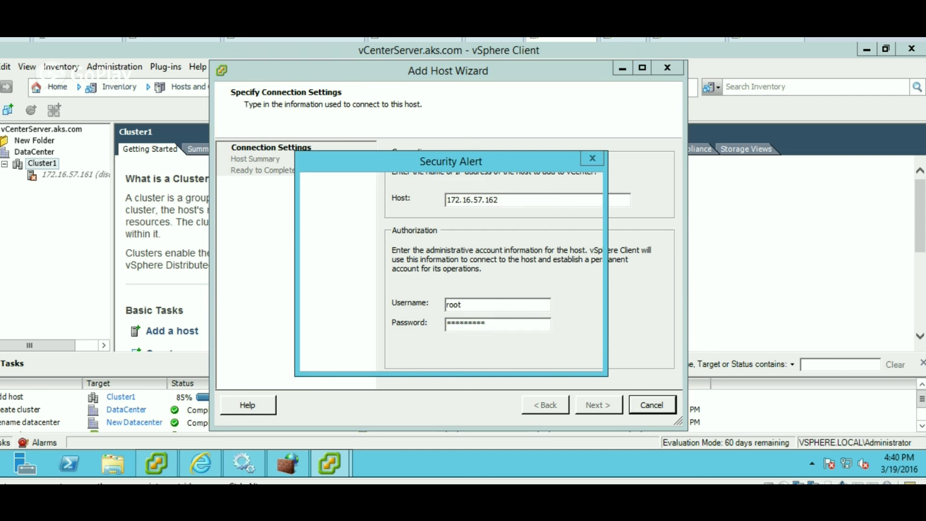
key(y)
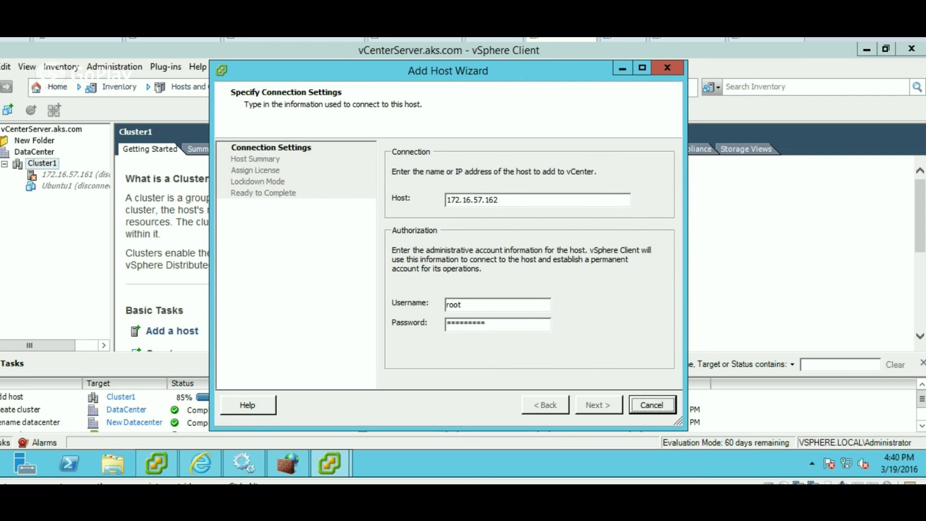
key(Return)
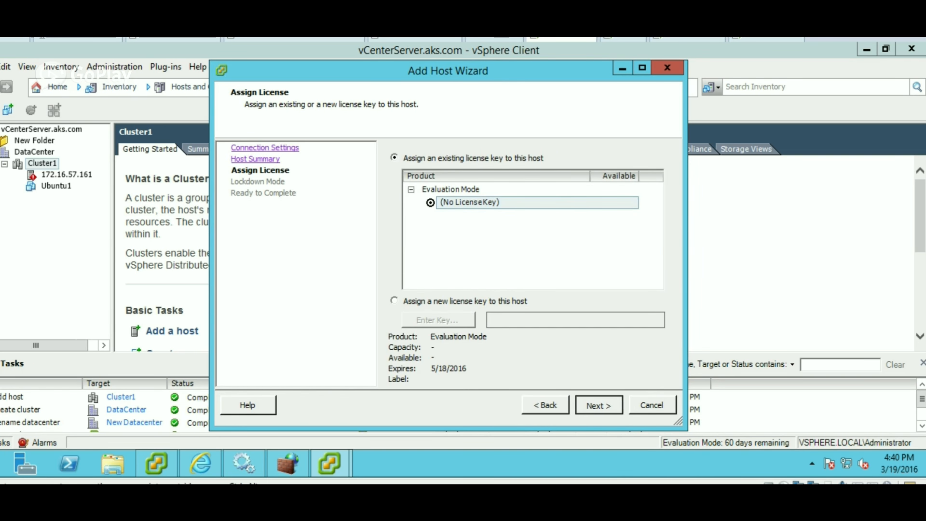
key(Return)
key(Return)
key(Return)
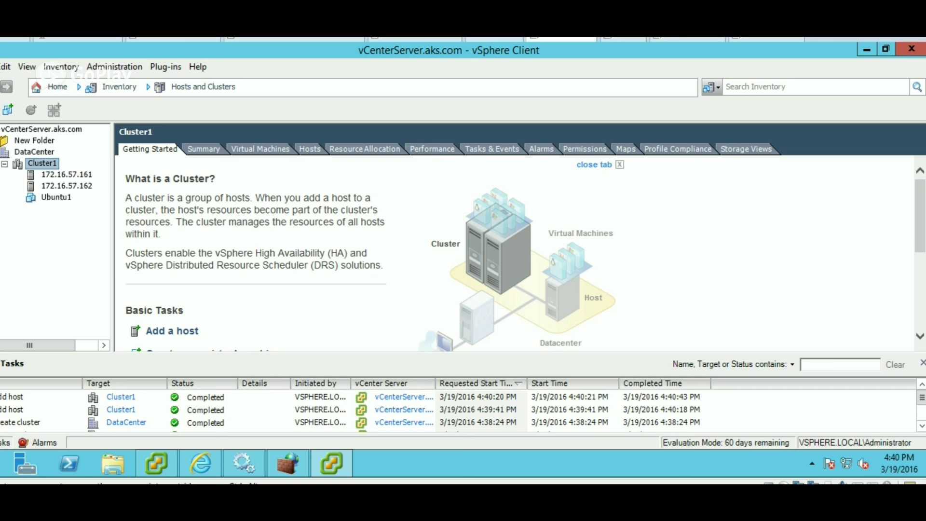
Inspect host 172.16.57.161's actions, then return to Cluster1.
click(77, 174)
right_click(78, 173)
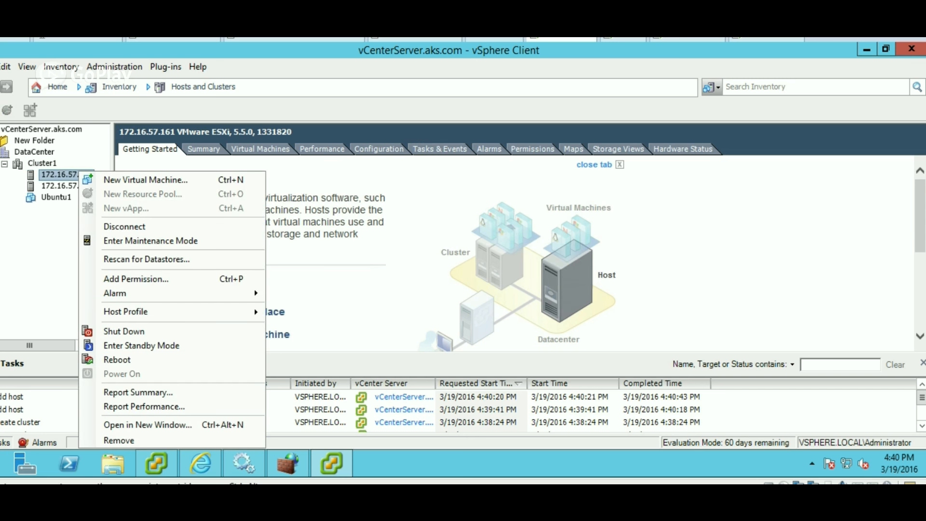
key(Escape)
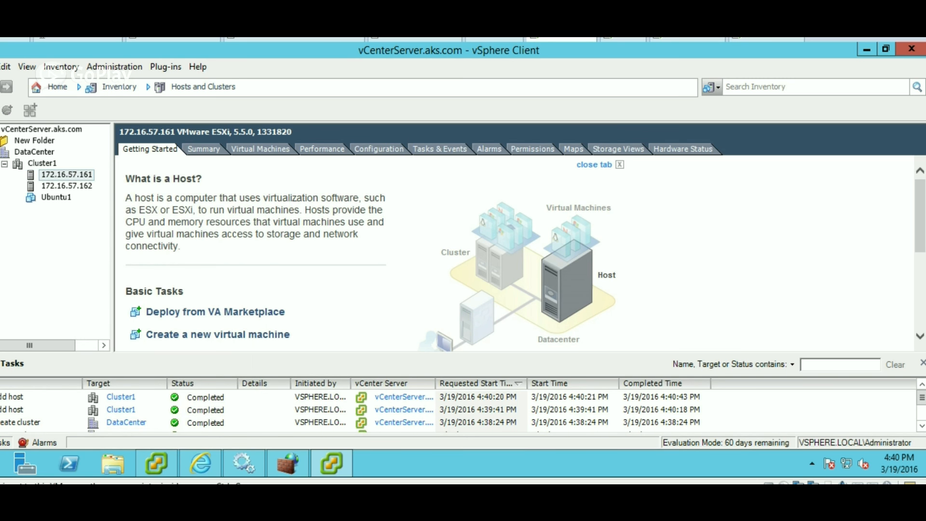
click(42, 163)
In Cluster1's settings, check Turn On vSphere HA and Turn On vSphere DRS, and apply.
right_click(48, 163)
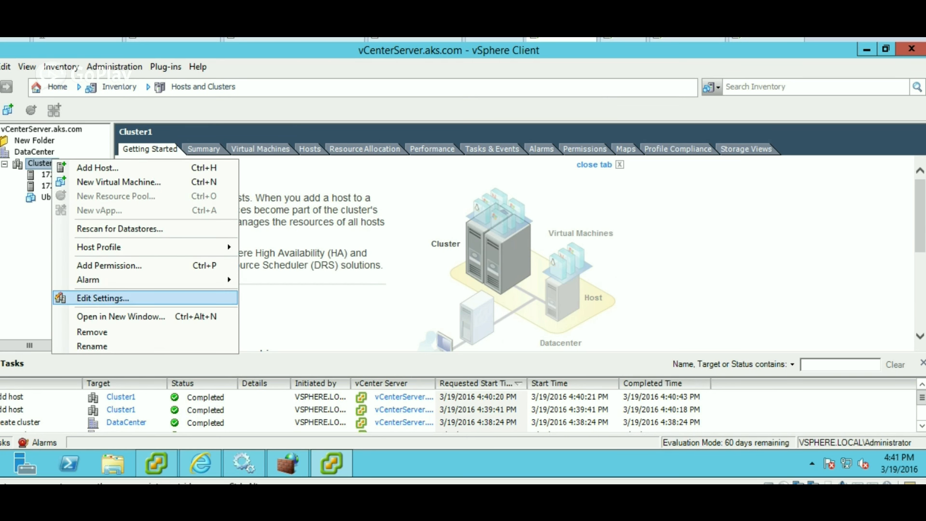
click(103, 298)
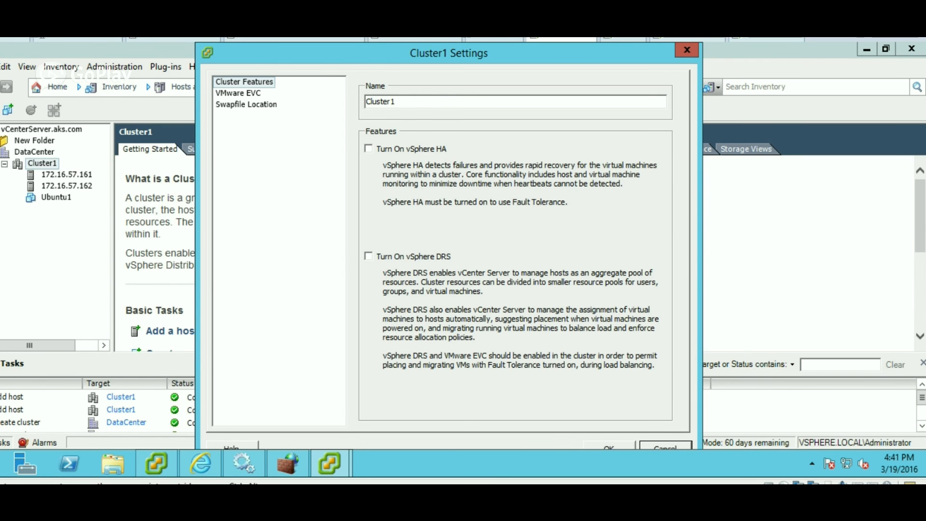
click(239, 93)
click(244, 82)
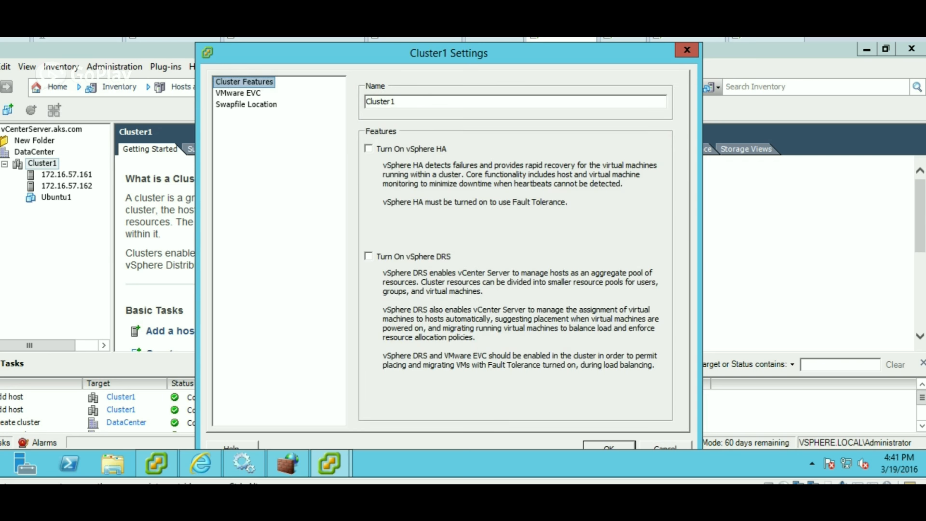
click(368, 149)
click(368, 256)
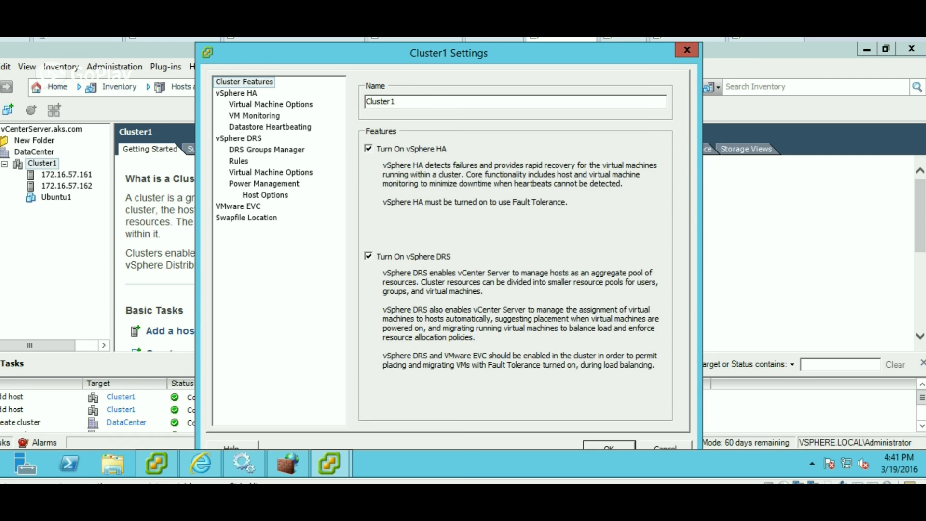
click(608, 446)
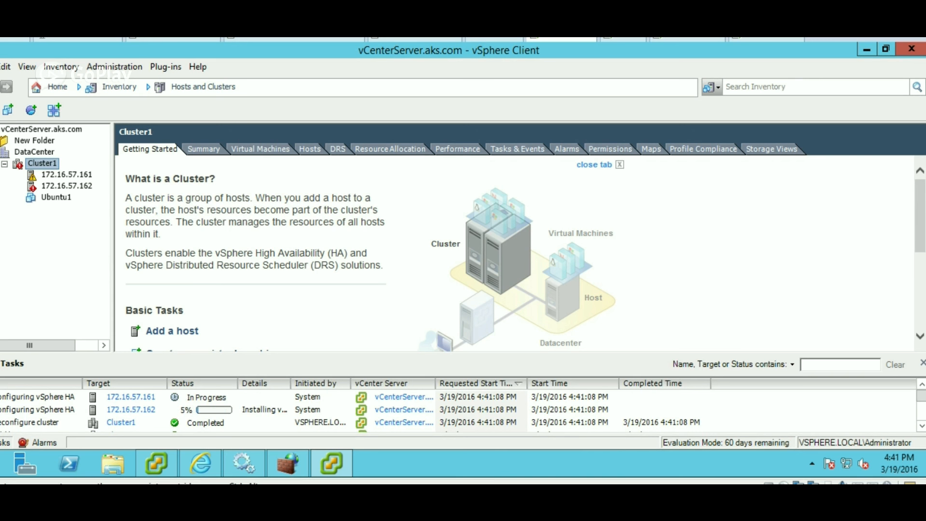
List the virtual machines on host 172.16.57.161, then open Ubuntu1's overview.
click(66, 174)
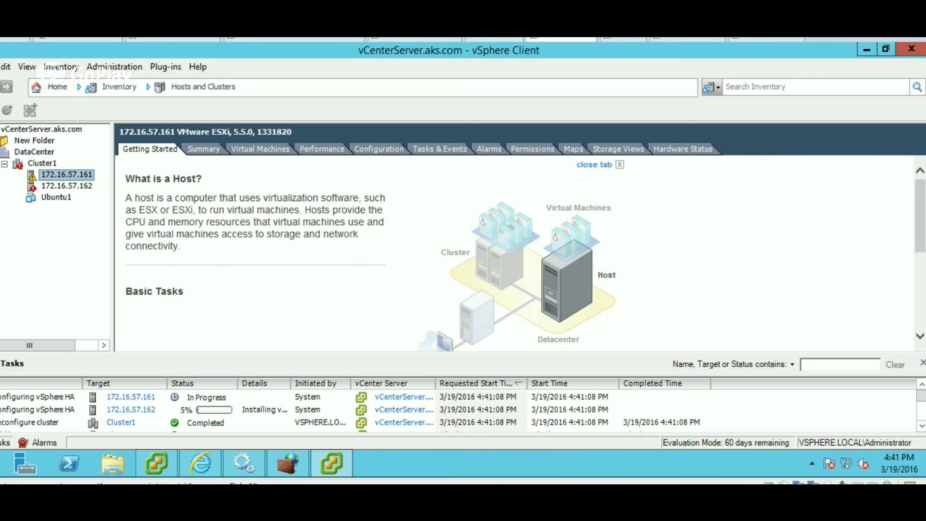
click(260, 149)
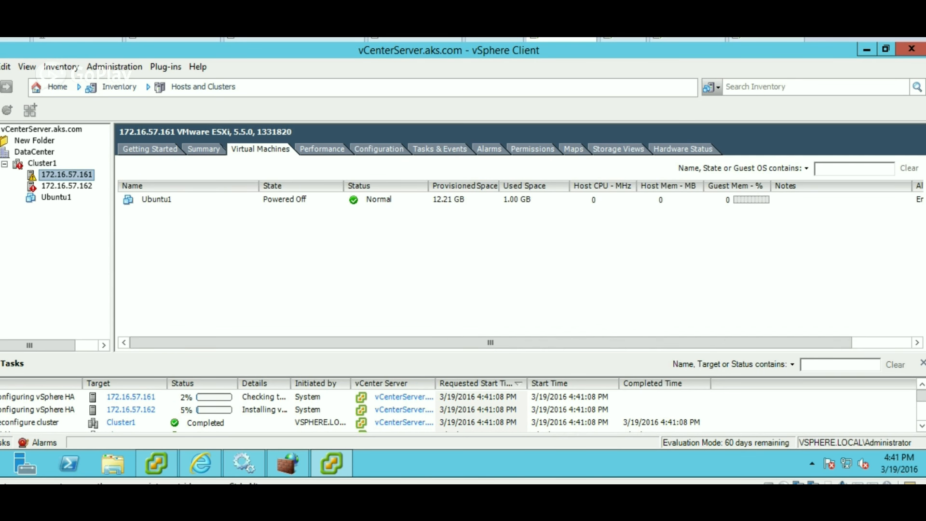
click(56, 197)
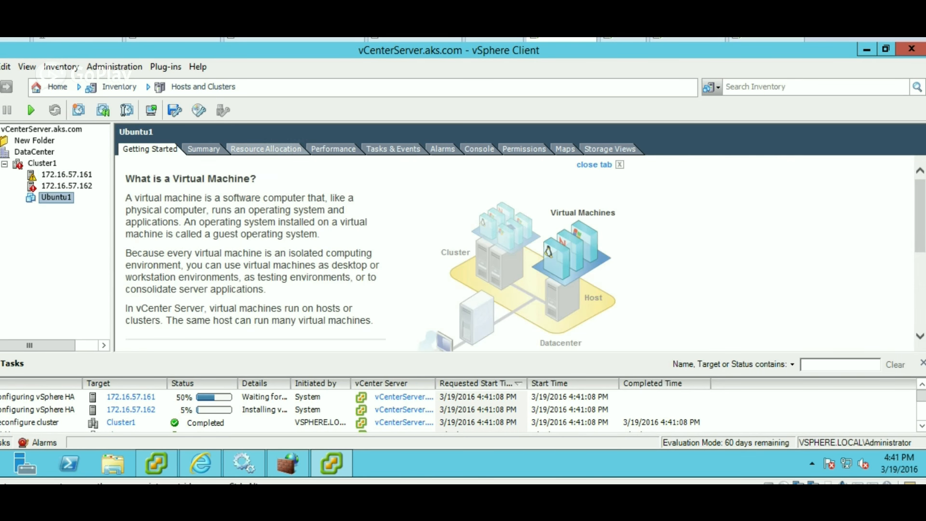